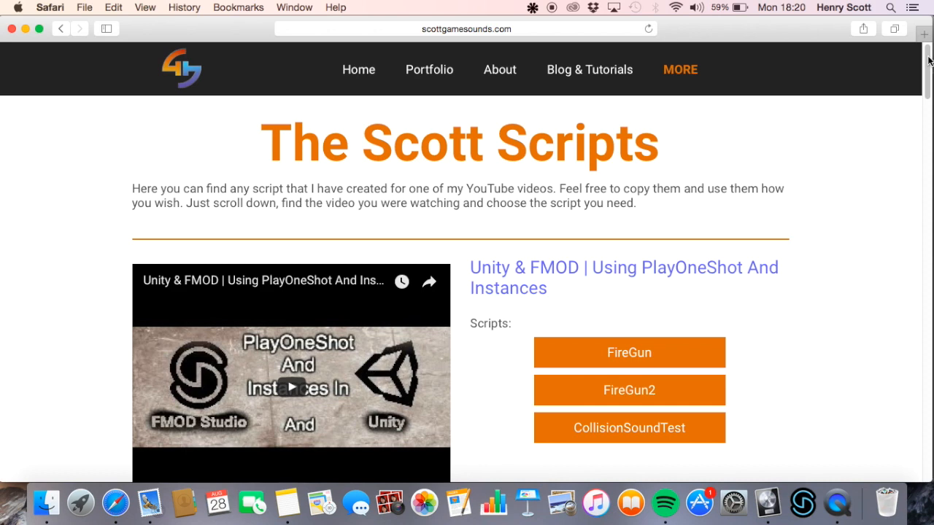
# Open the OcclusionTutorial script from The Scott Scripts page and highlight its entire code
pyautogui.moveTo(929, 61); pyautogui.dragTo(928, 257)
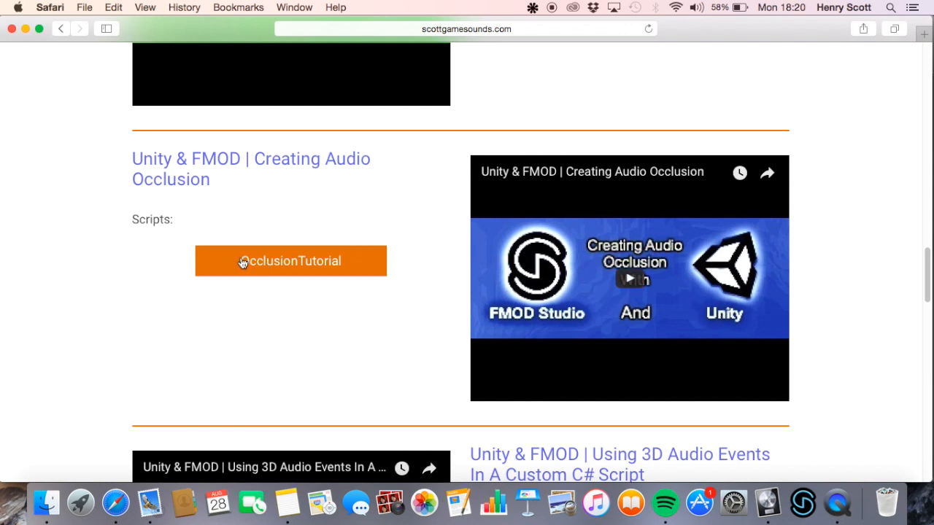
pyautogui.click(299, 262)
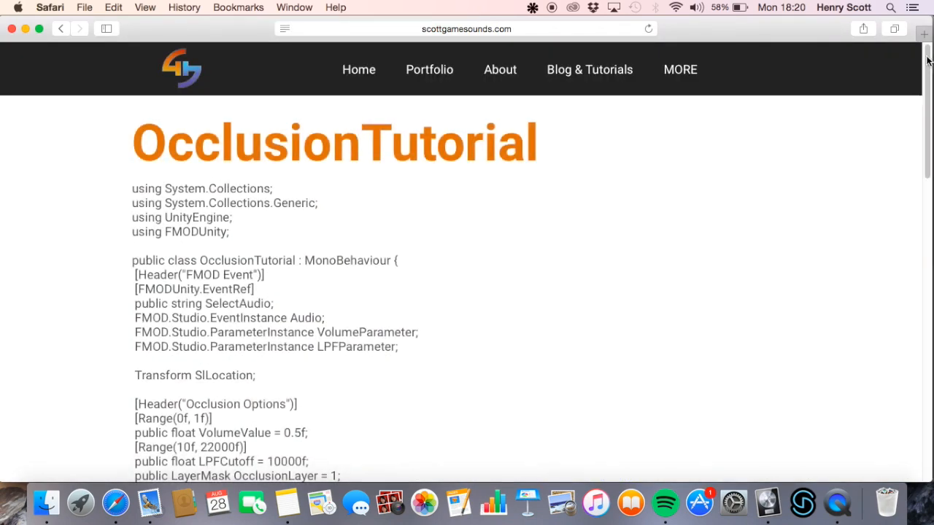
pyautogui.scroll(-2, 266, 184)
pyautogui.moveTo(135, 149); pyautogui.dragTo(367, 472)
pyautogui.moveTo(931, 225); pyautogui.dragTo(855, 70)
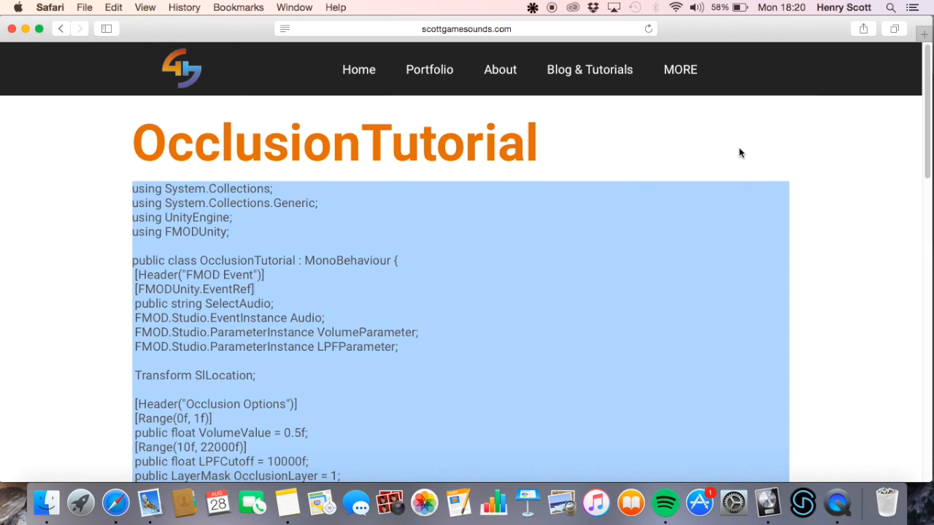
pyautogui.click(627, 147)
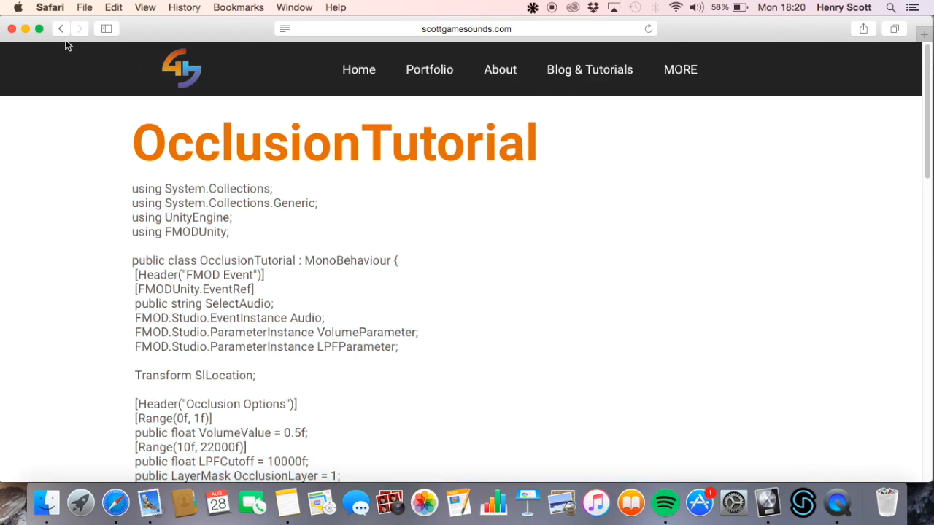
# Return to The Scott Scripts page and reveal its full web address
pyautogui.click(58, 30)
pyautogui.click(467, 31)
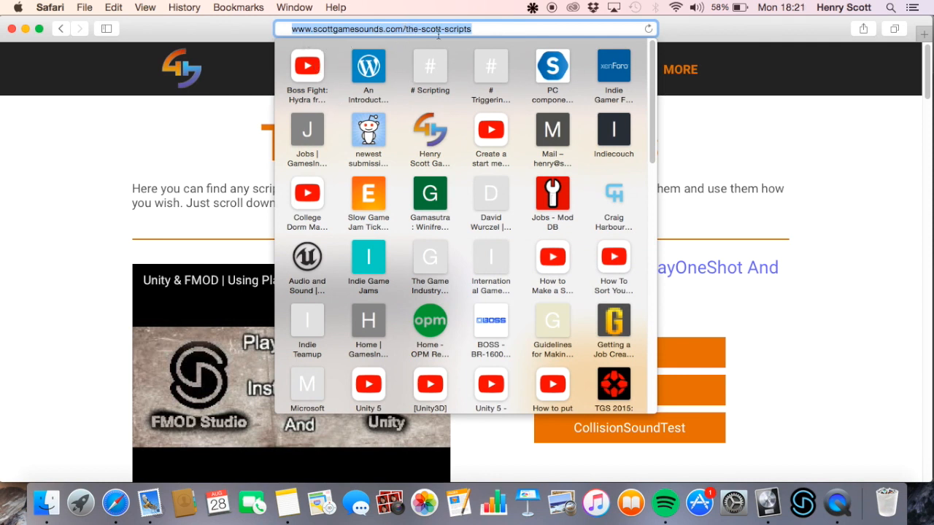
pyautogui.click(866, 129)
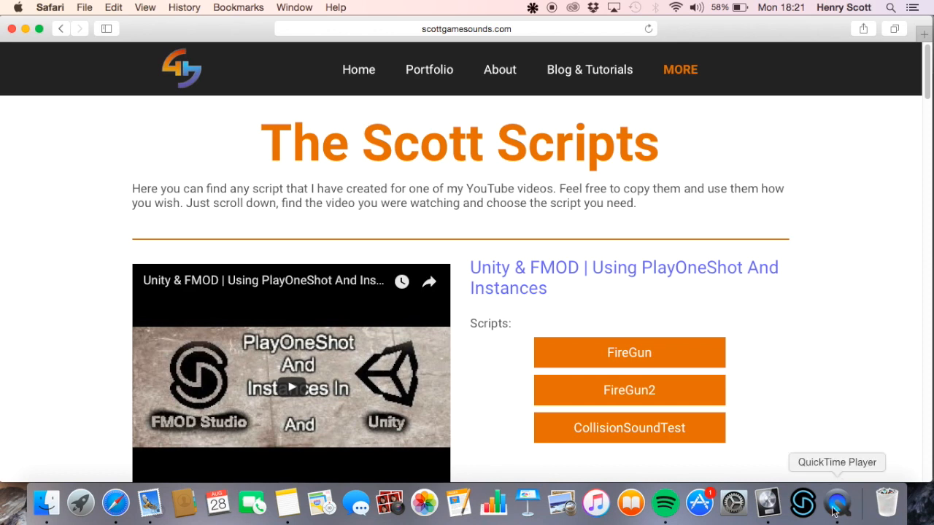
# Switch to the Hydra Roar project in Logic Pro X and enlarge its floating movie window over the tracks
pyautogui.click(769, 503)
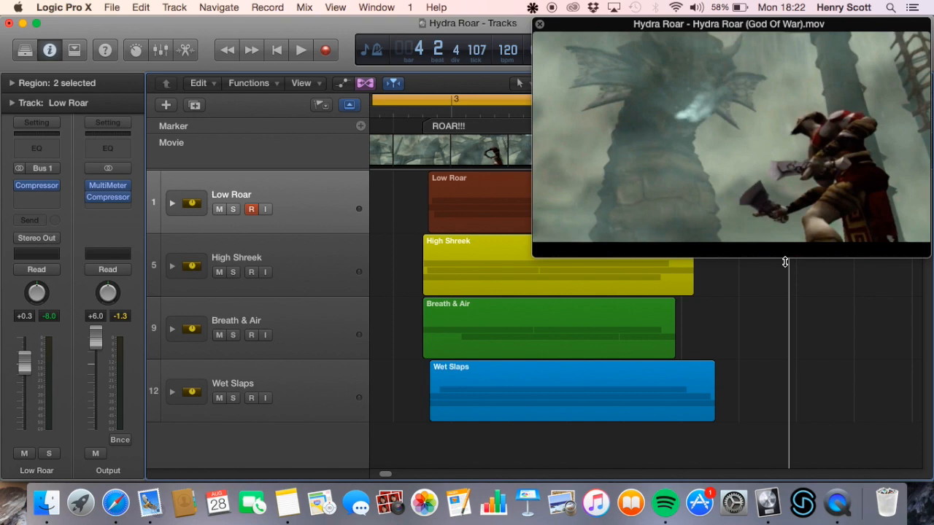
pyautogui.moveTo(850, 135); pyautogui.dragTo(647, 176)
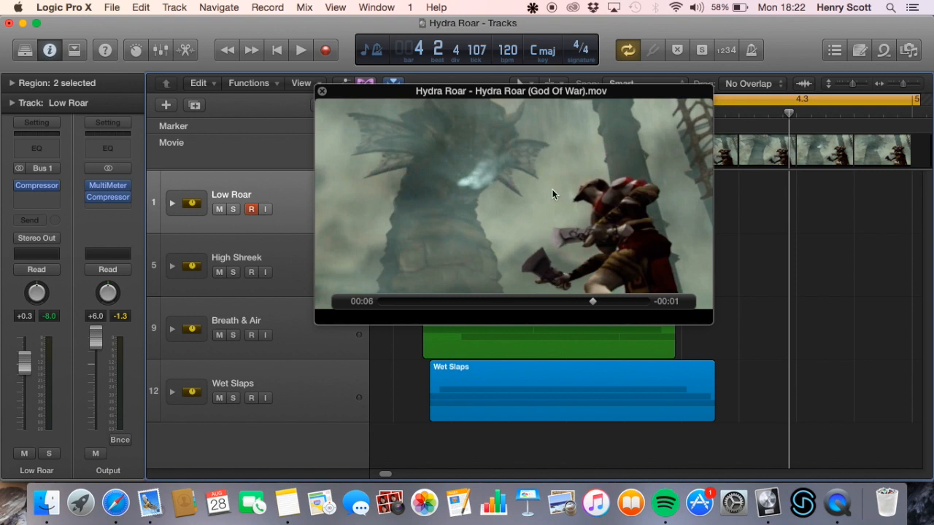
pyautogui.moveTo(669, 197); pyautogui.dragTo(671, 155)
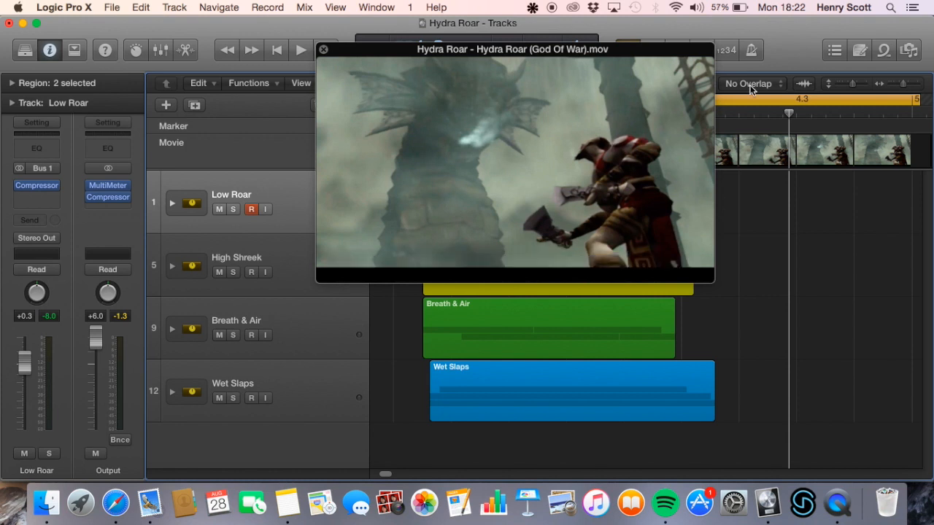
pyautogui.moveTo(695, 166); pyautogui.dragTo(674, 236)
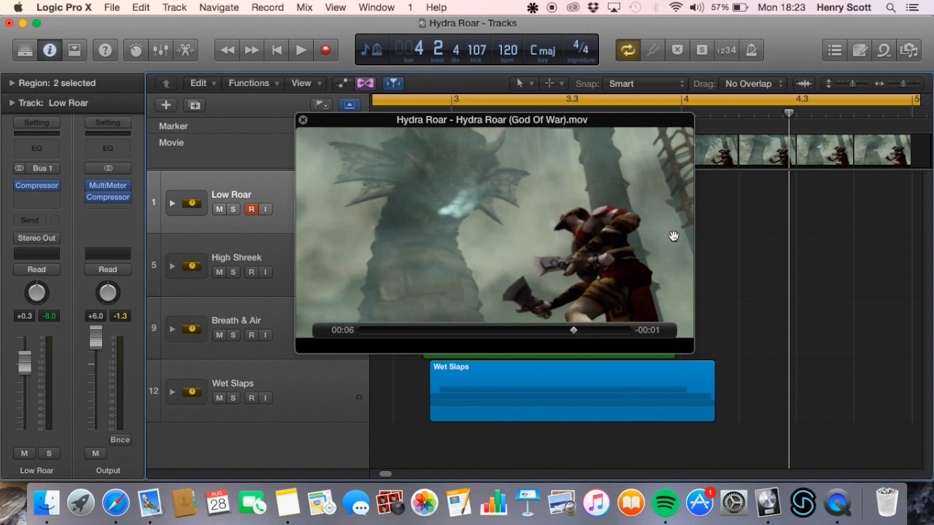
pyautogui.moveTo(647, 226); pyautogui.dragTo(607, 181)
pyautogui.moveTo(663, 300); pyautogui.dragTo(901, 444)
pyautogui.moveTo(777, 200); pyautogui.dragTo(660, 177)
# Play the finished Hydra roar against the movie and stop playback, keeping the movie window in view
pyautogui.press('space')
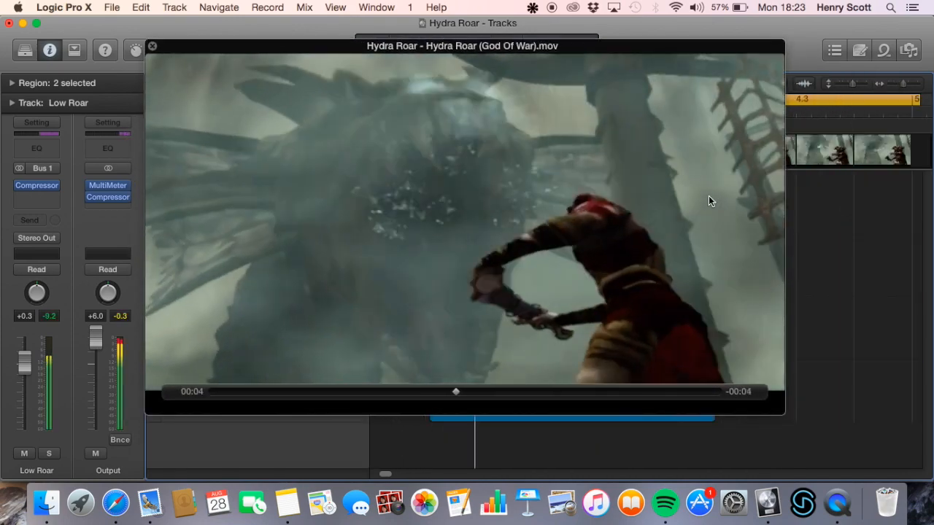
pyautogui.moveTo(496, 164); pyautogui.dragTo(585, 187)
pyautogui.press('space')
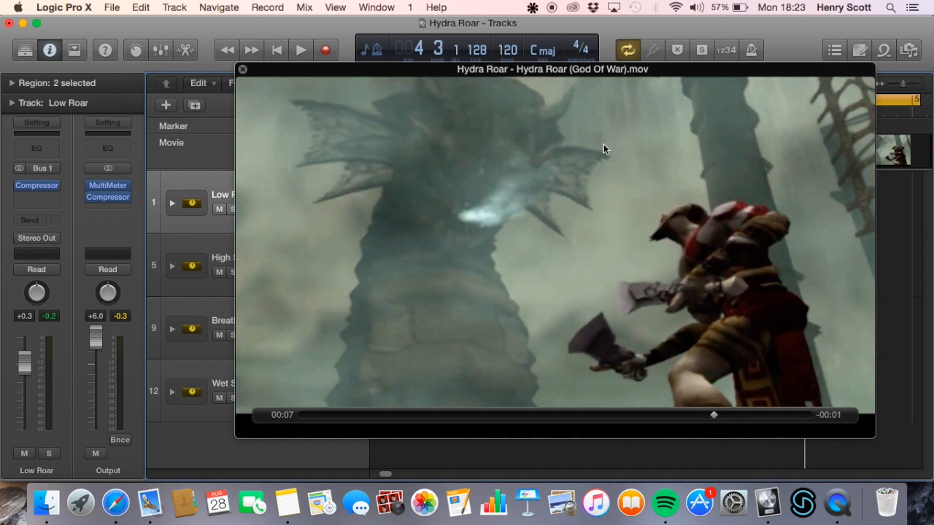
pyautogui.moveTo(633, 171); pyautogui.dragTo(606, 149)
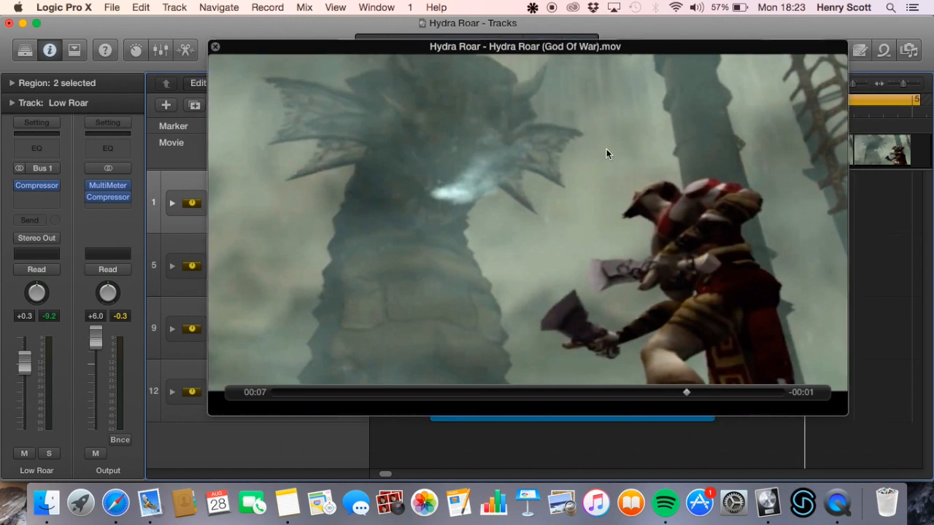
# Switch to the Hydra Roar (No Processing) project and close the floating movie window left over its tracks
pyautogui.rightClick(768, 502)
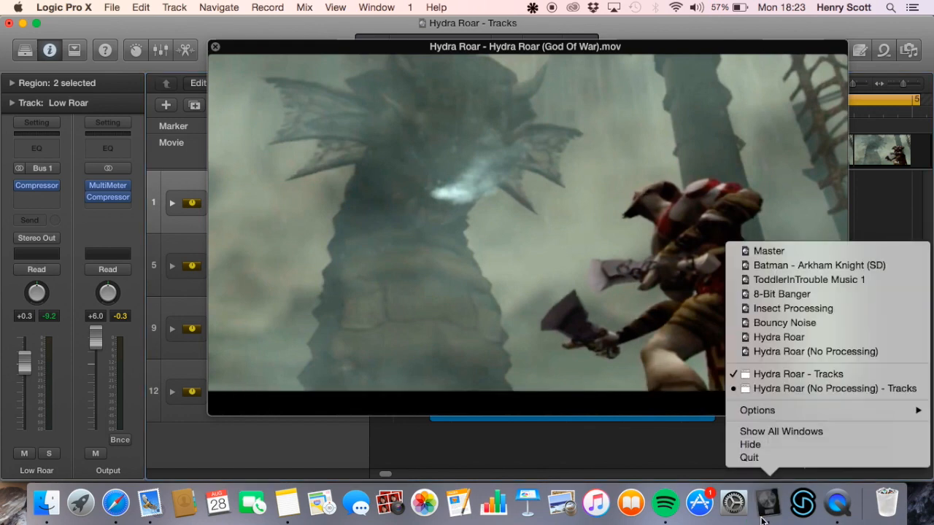
pyautogui.click(805, 388)
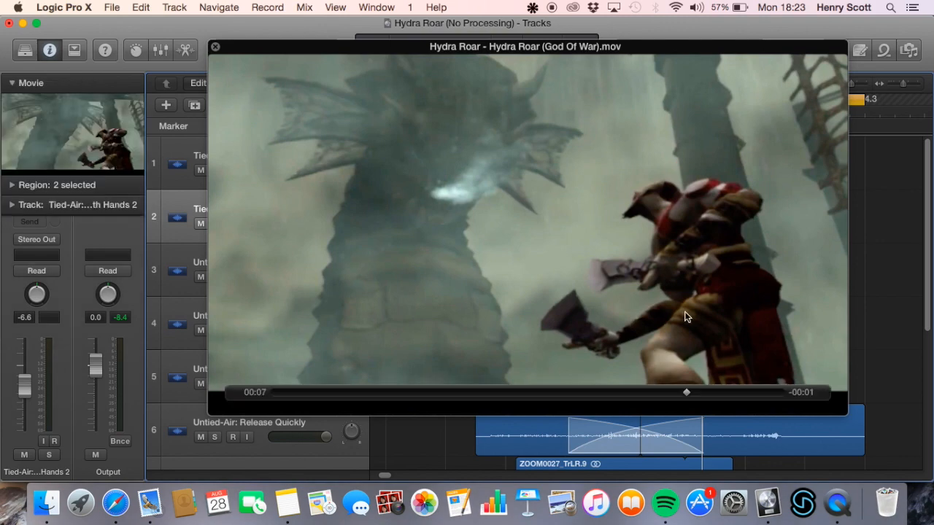
pyautogui.click(214, 47)
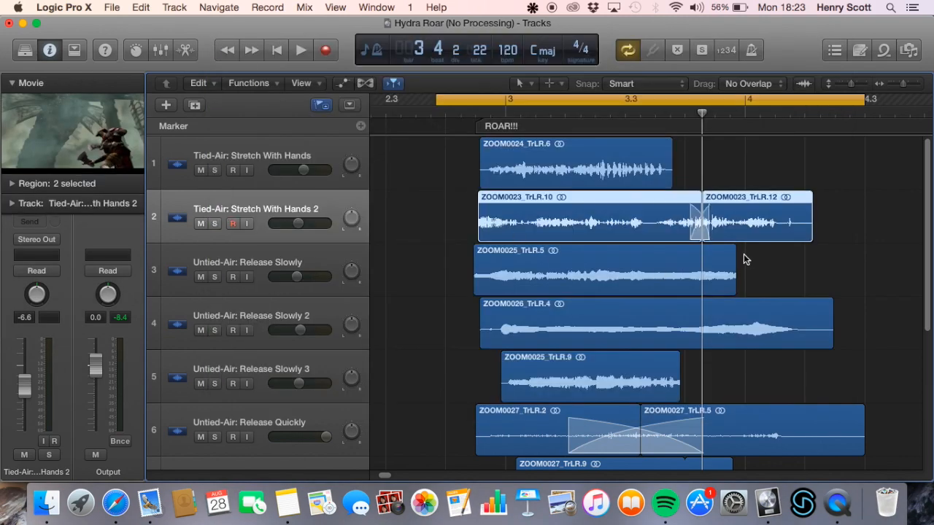
# Open the Hydra Roar (No Processing) movie in a floating window and place it clear of the track names and region starts
pyautogui.doubleClick(77, 134)
pyautogui.moveTo(693, 144); pyautogui.dragTo(716, 192)
pyautogui.scroll(-1, 597, 246)
pyautogui.hscroll(5, 597, 246)
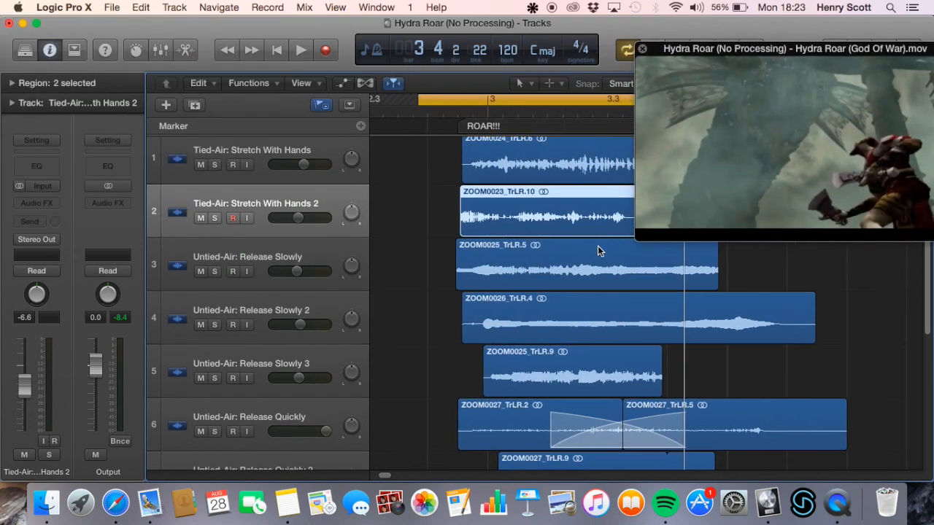
pyautogui.scroll(1, 574, 232)
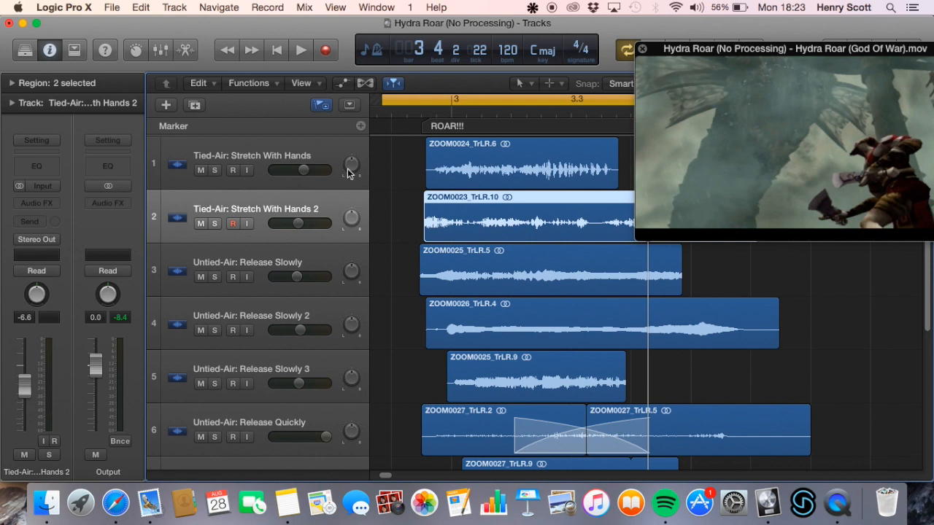
# Solo the Tied-Air: Stretch With Hands track and play it through the roar section
pyautogui.click(291, 145)
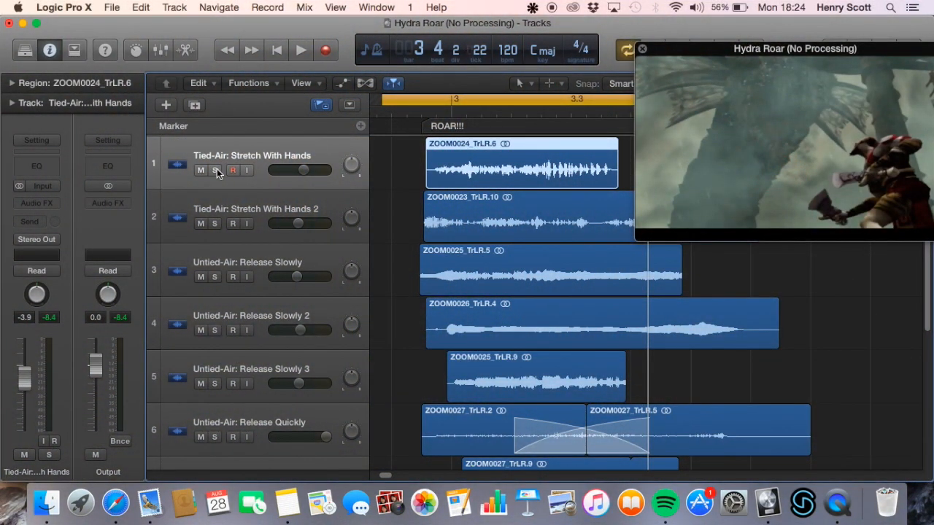
pyautogui.click(214, 171)
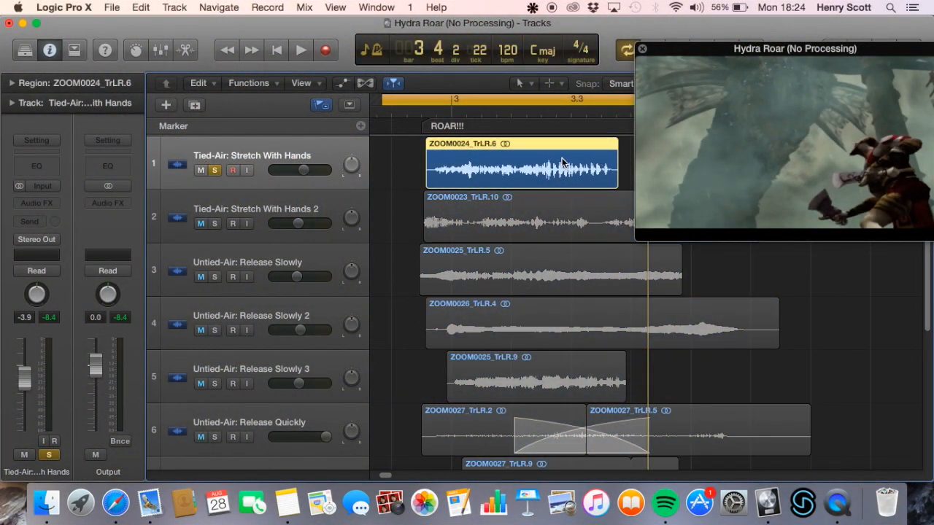
pyautogui.press('space')
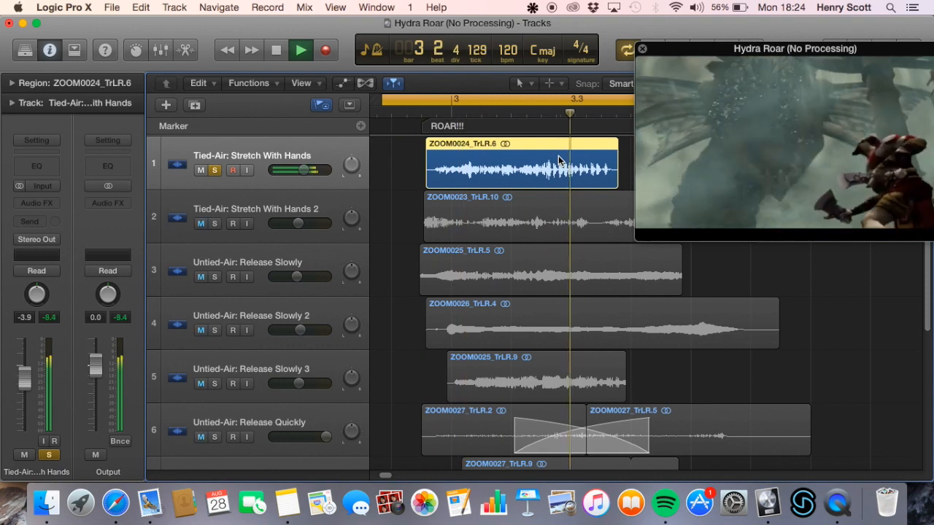
pyautogui.press('space')
# Solo only the Tied-Air: Stretch With Hands 2 track instead and play it
pyautogui.click(215, 224)
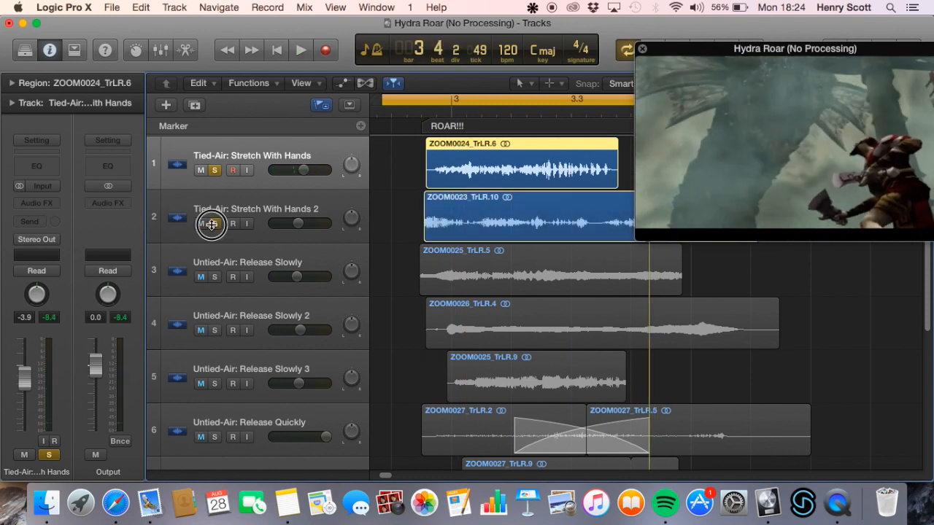
pyautogui.click(215, 171)
pyautogui.press('space')
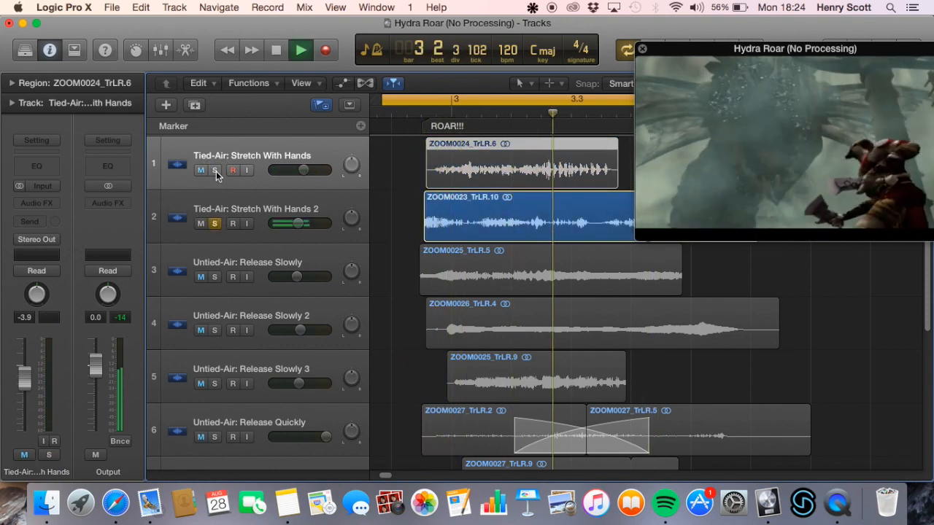
pyautogui.press('space')
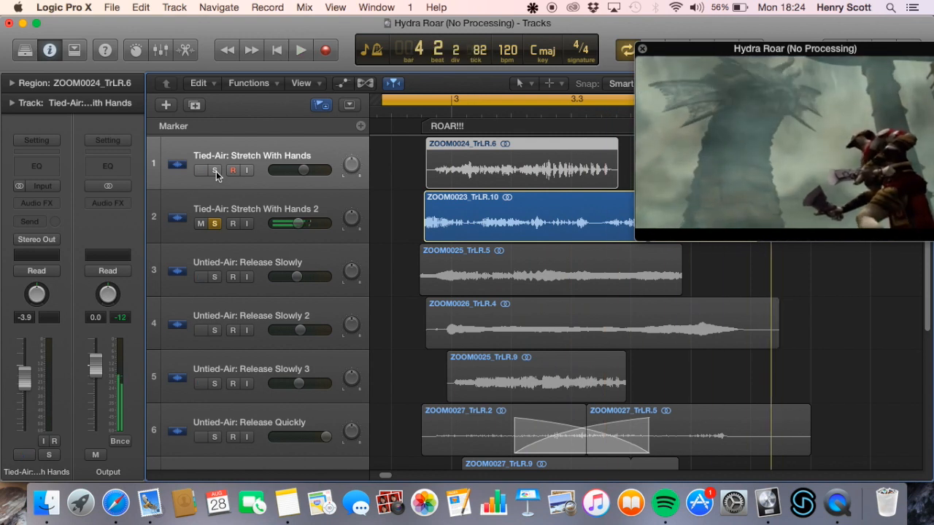
# Add Tied-Air: Stretch With Hands to the solo and play both Stretch With Hands tracks together
pyautogui.click(215, 171)
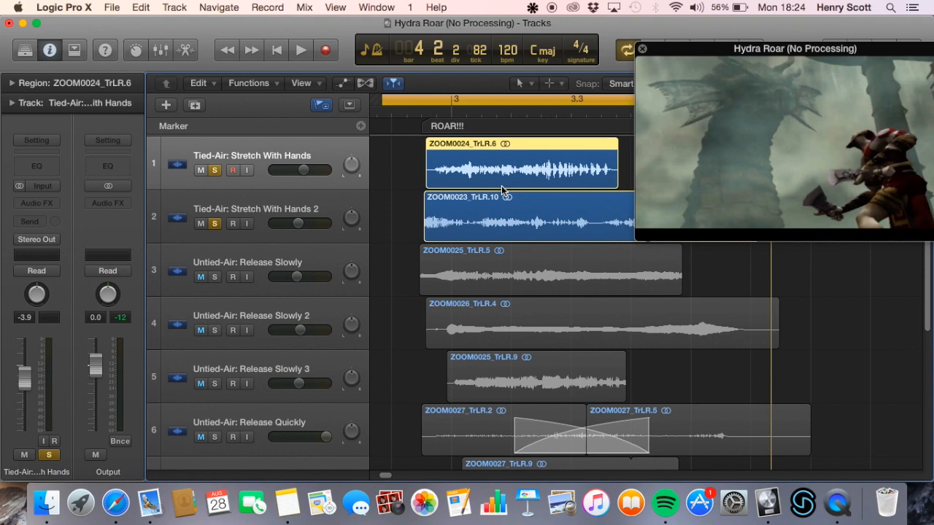
pyautogui.press('space')
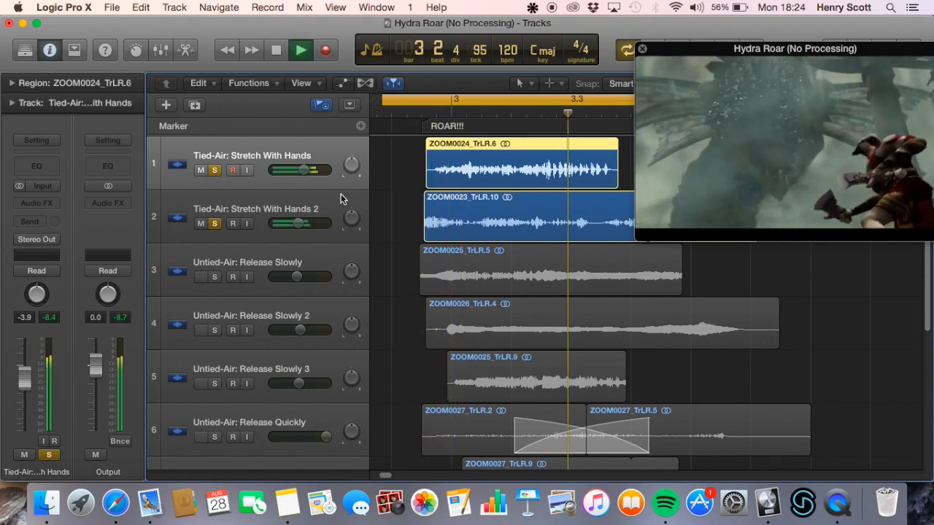
pyautogui.press('space')
# Play the ZOOM0023_TrLR.12 region with only Tied-Air: Stretch With Hands 2 soloed and cycling off, and clear that track's solo
pyautogui.click(215, 170)
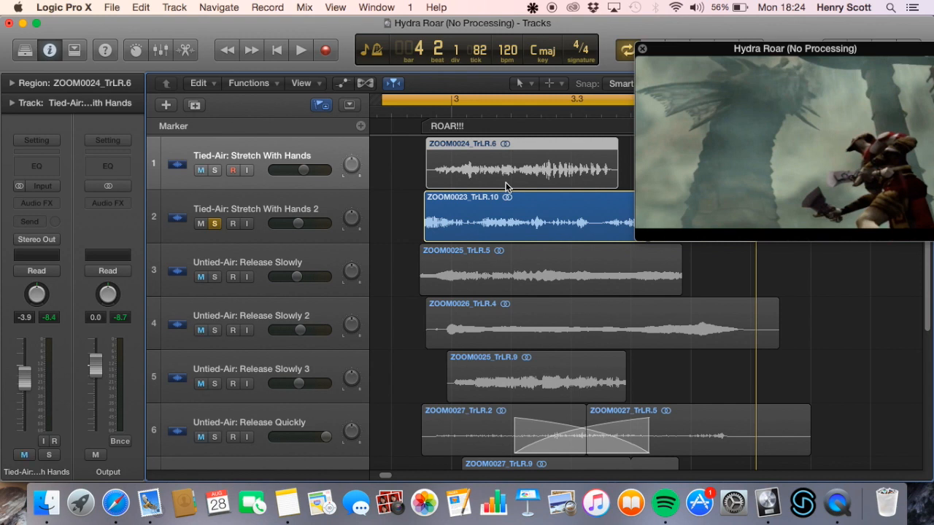
pyautogui.hscroll(5, 504, 182)
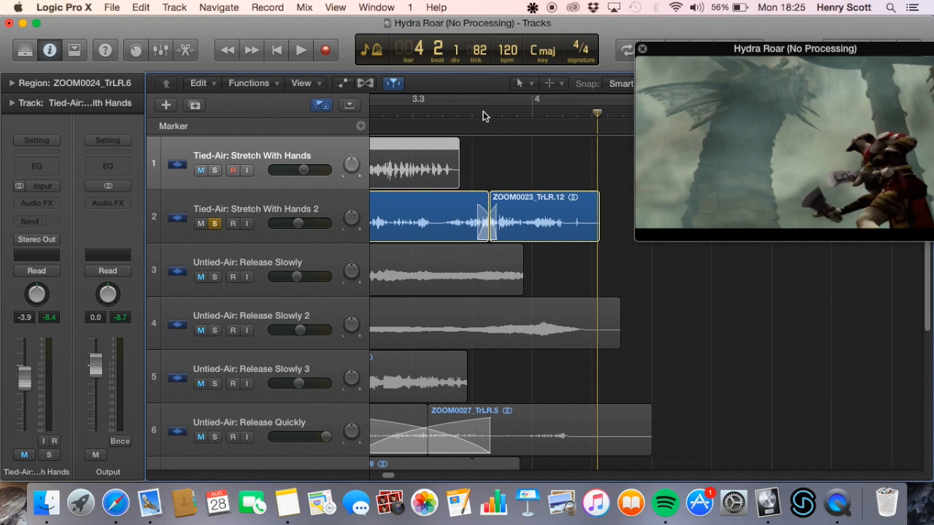
pyautogui.click(501, 123)
pyautogui.press('space')
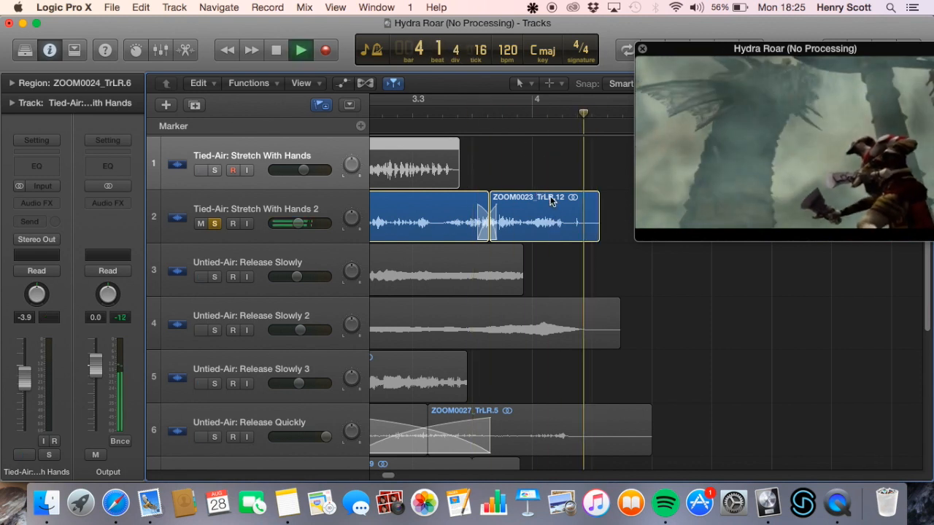
pyautogui.press('space')
pyautogui.hscroll(-3, 494, 149)
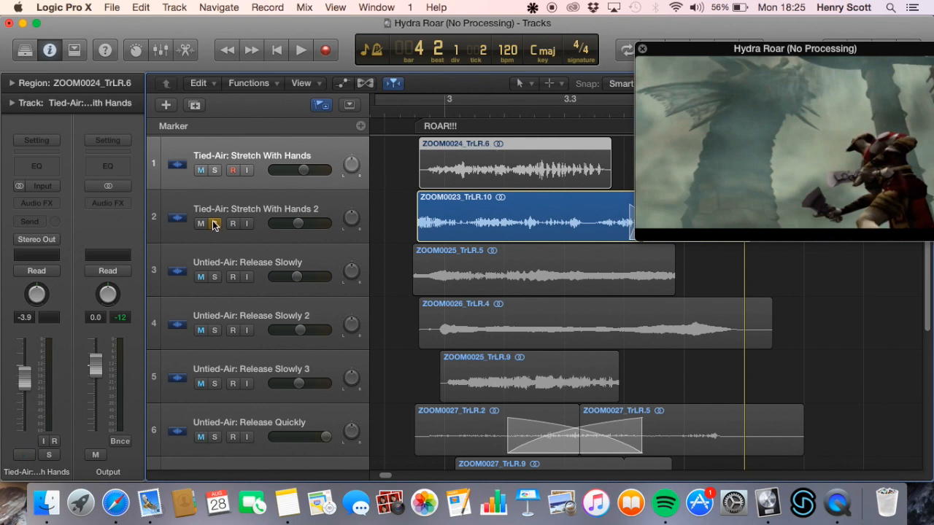
pyautogui.press('super+a')
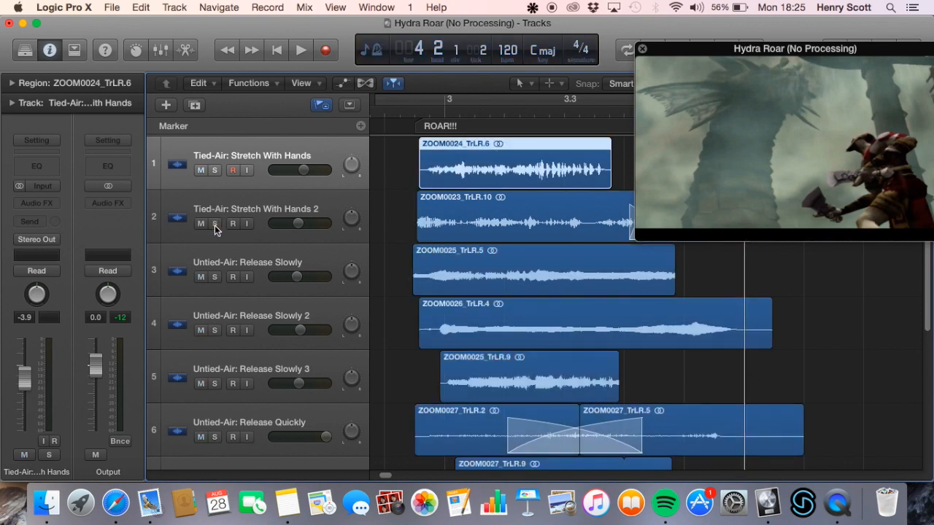
# Highlight the three Untied-Air: Release Slowly tracks, and play only the first one soloed with cycling on
pyautogui.click(311, 261)
pyautogui.keyDown('shift'); pyautogui.click(321, 358); pyautogui.keyUp('shift')
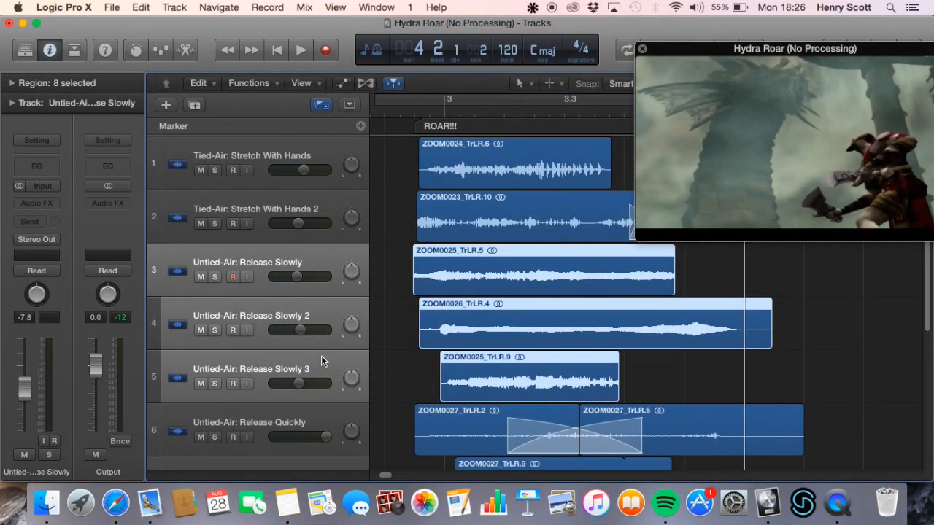
pyautogui.click(225, 251)
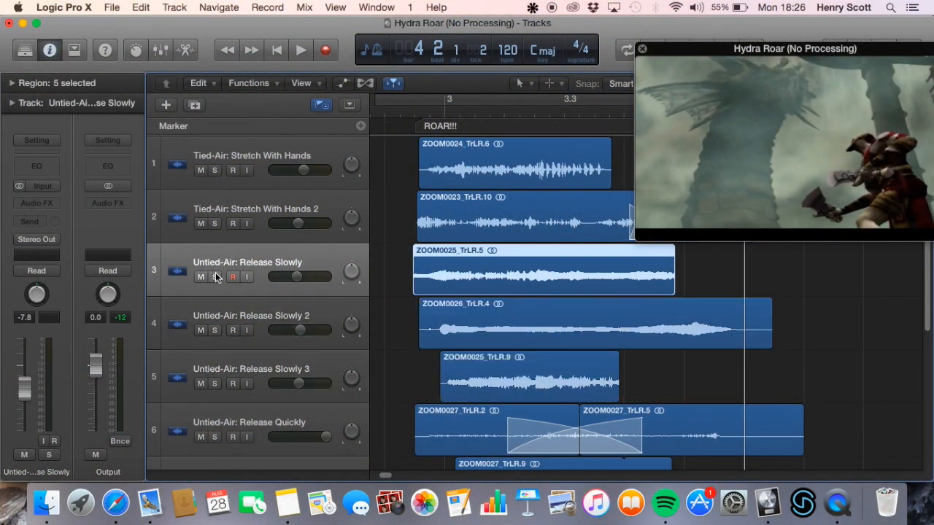
pyautogui.click(495, 99)
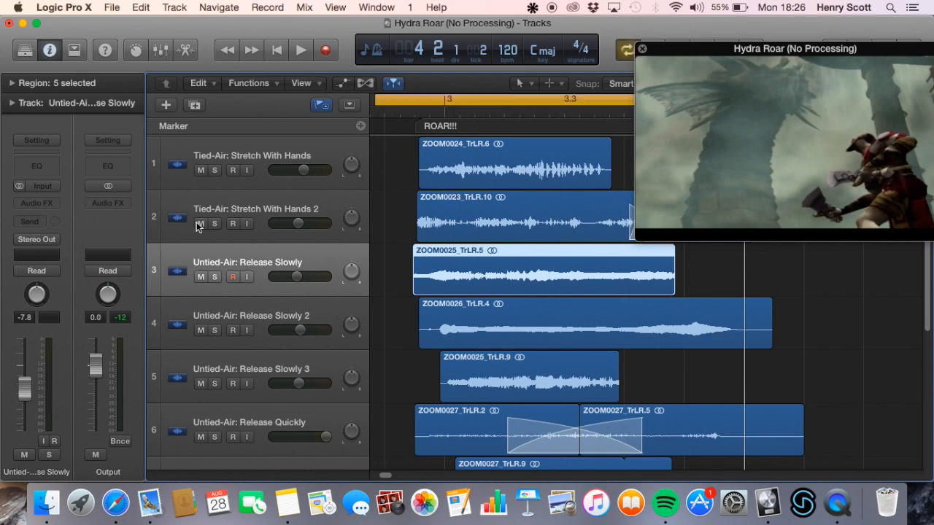
pyautogui.click(215, 277)
pyautogui.press('space')
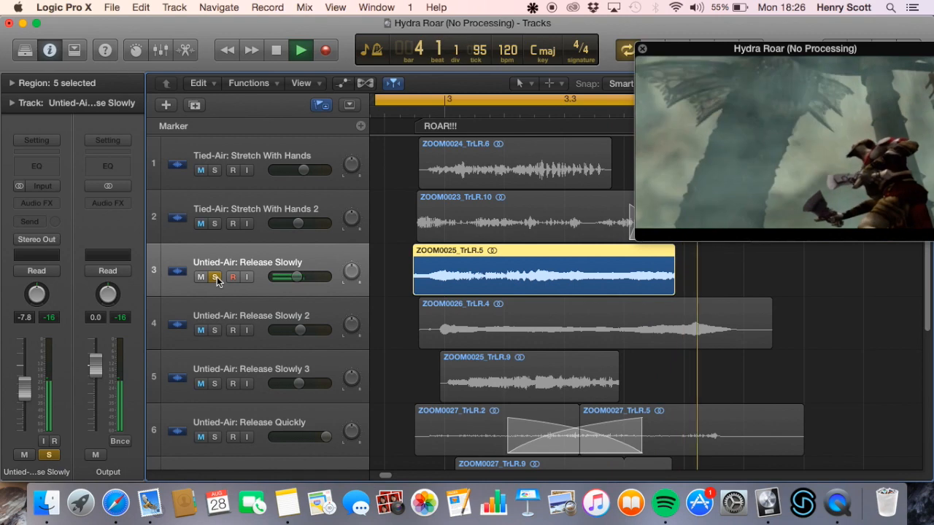
pyautogui.press('space')
# Play Untied-Air: Release Slowly 2 and Untied-Air: Release Slowly 3 in turn, soloing only one at a time
pyautogui.click(215, 277)
pyautogui.click(215, 330)
pyautogui.press('space')
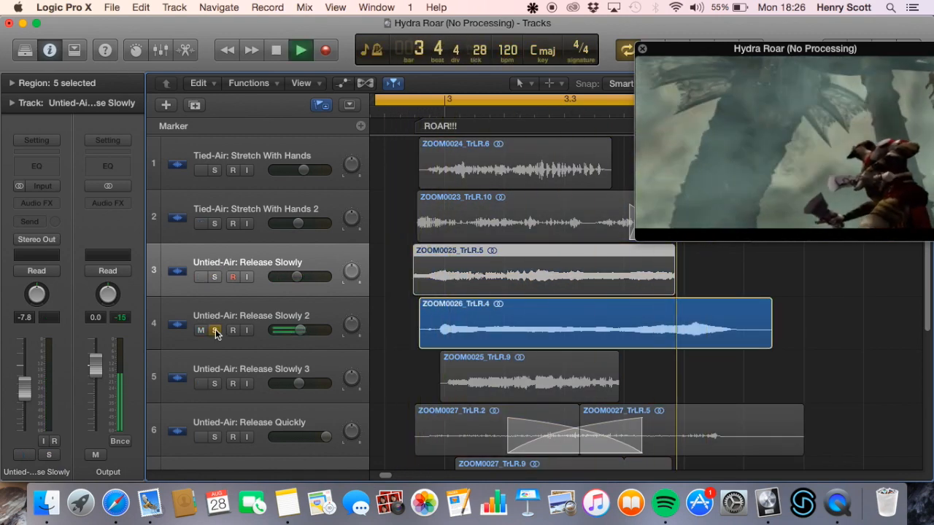
pyautogui.click(215, 330)
pyautogui.click(216, 383)
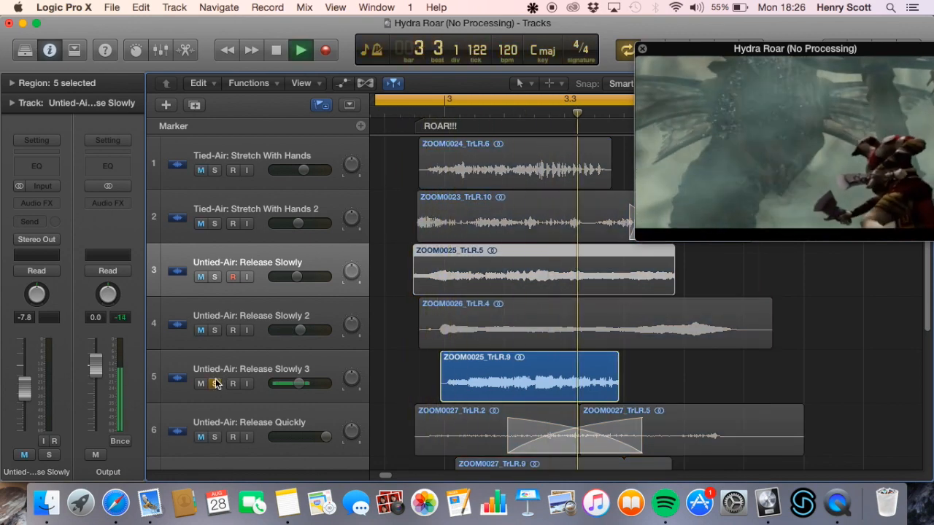
pyautogui.press('space')
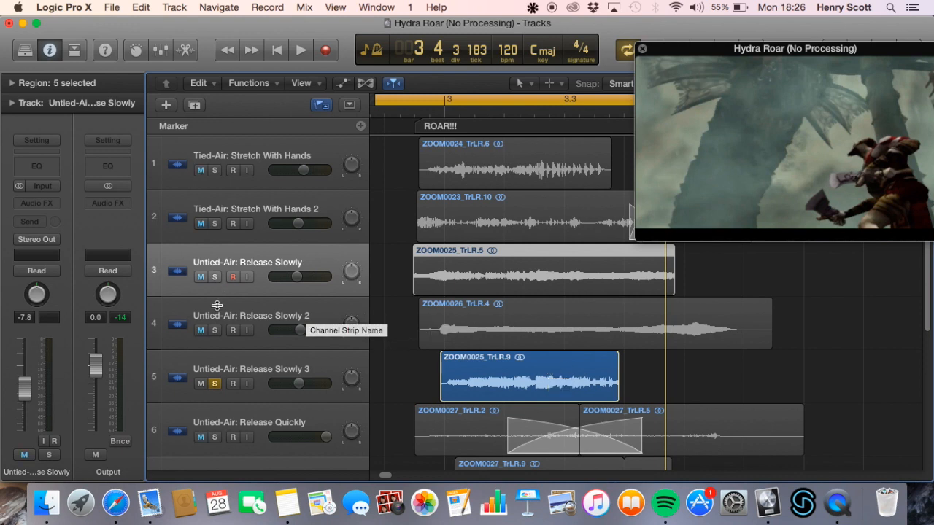
# Solo only Untied-Air: Release Slowly 2 again and play it with cycling off
pyautogui.click(214, 330)
pyautogui.click(214, 383)
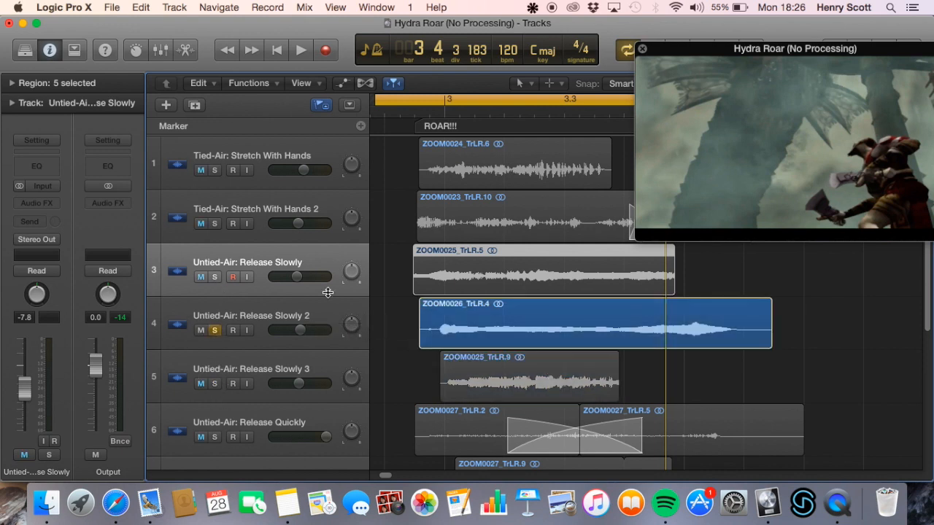
pyautogui.click(569, 98)
pyautogui.press('space')
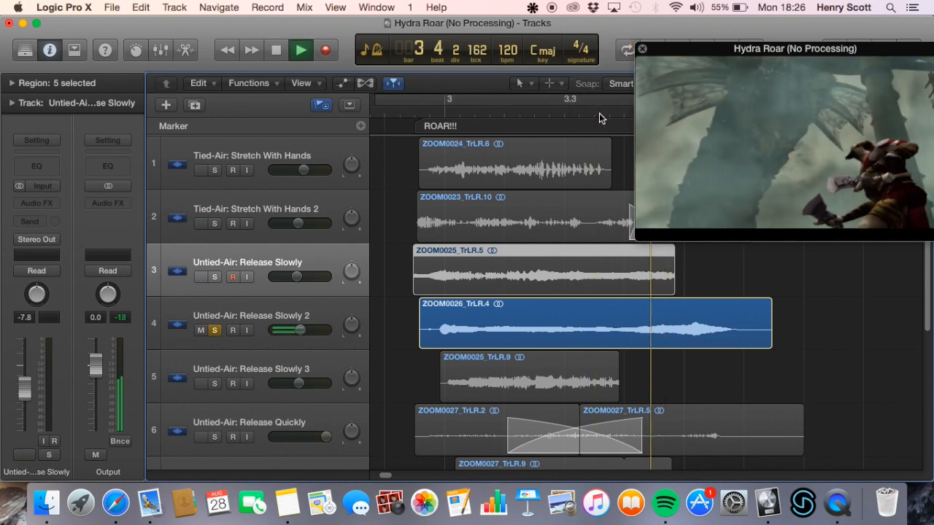
# Turn cycling back on and play all three Untied-Air: Release Slowly tracks soloed together
pyautogui.click(555, 100)
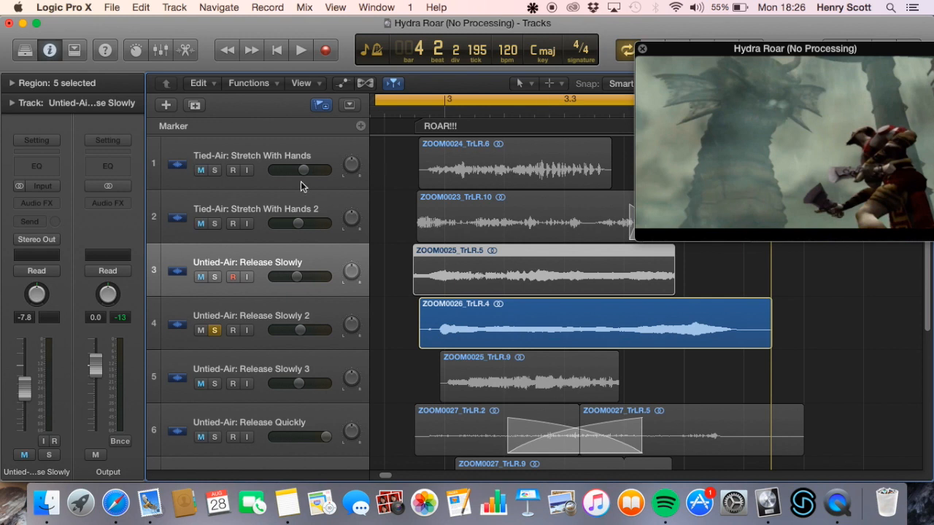
pyautogui.click(215, 278)
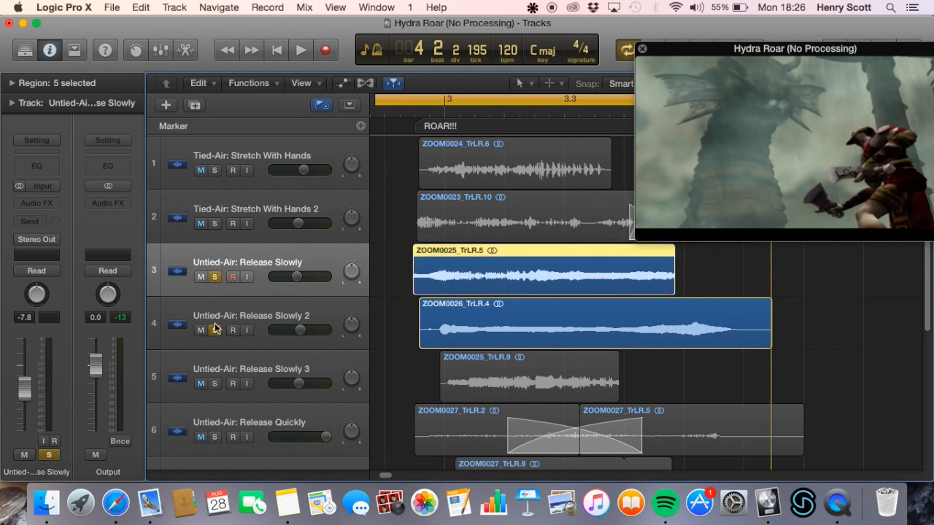
pyautogui.click(214, 384)
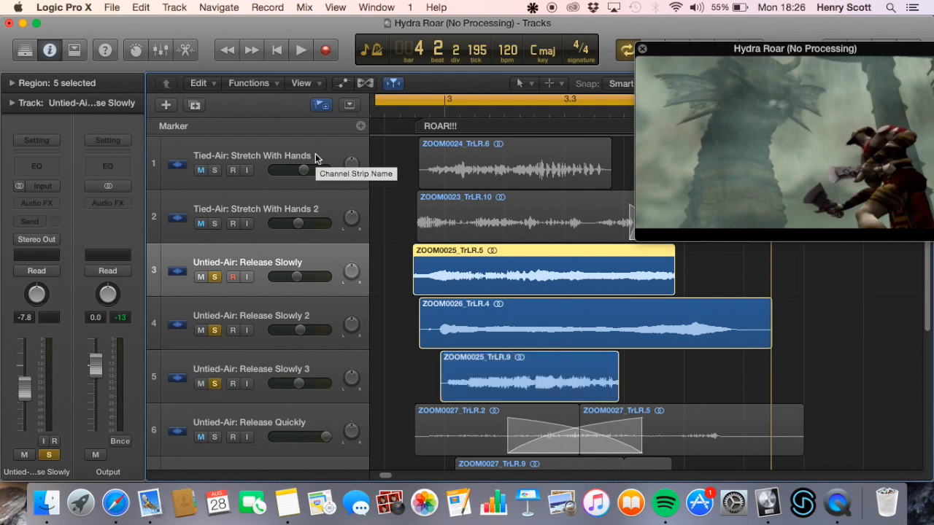
pyautogui.press('space')
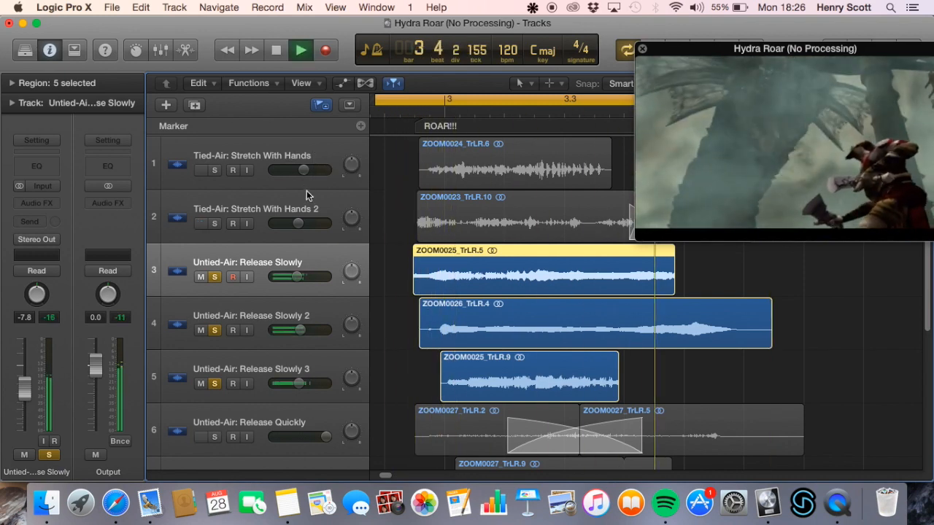
pyautogui.press('space')
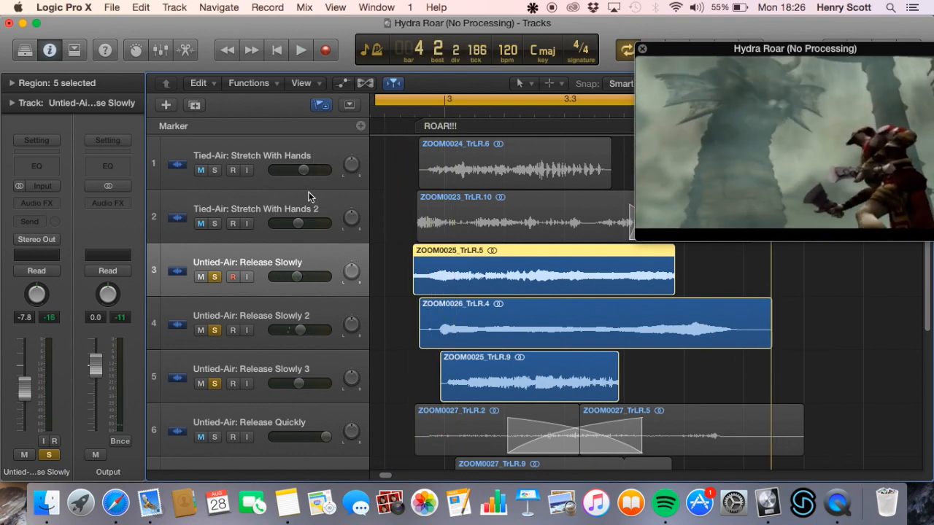
# Add both Tied-Air: Stretch With Hands tracks to the solo and play the five tracks together
pyautogui.moveTo(215, 170); pyautogui.dragTo(216, 208)
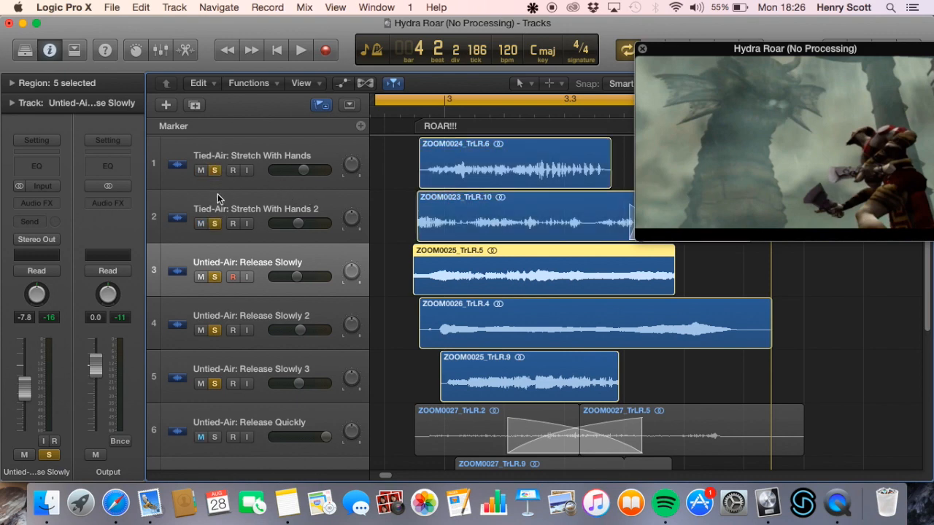
pyautogui.press('space')
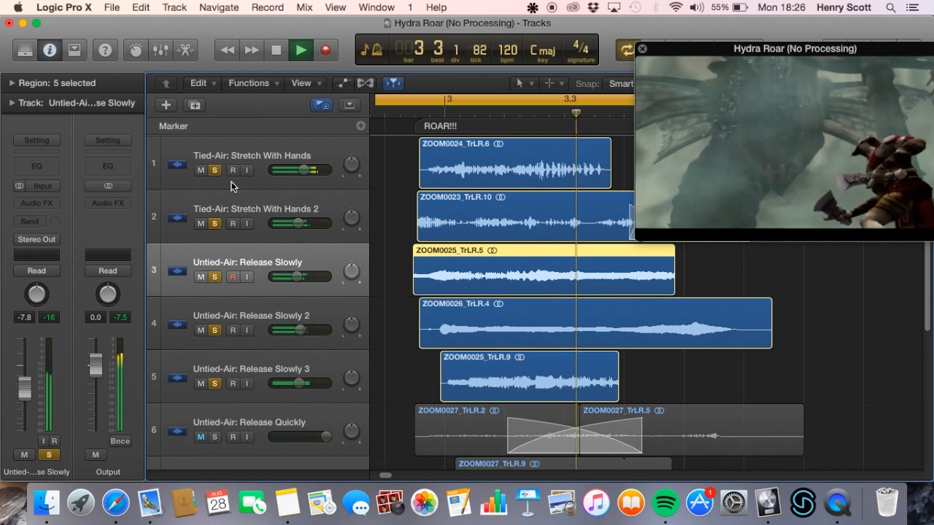
pyautogui.press('space')
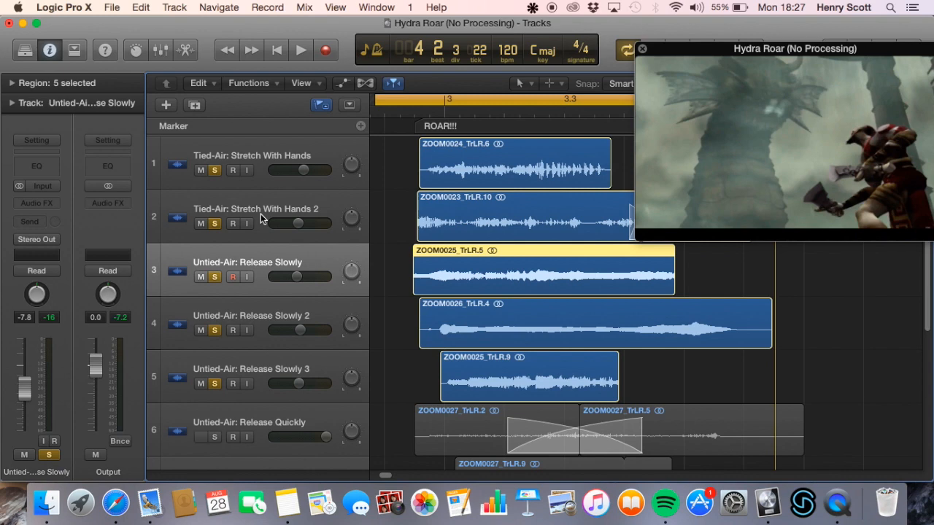
# Enlarge and reposition the movie window, and play the five soloed tracks against the clip
pyautogui.moveTo(834, 132); pyautogui.dragTo(584, 210)
pyautogui.press('space')
pyautogui.press('space')
pyautogui.moveTo(683, 311); pyautogui.dragTo(932, 451)
pyautogui.moveTo(807, 315); pyautogui.dragTo(651, 263)
pyautogui.press('space')
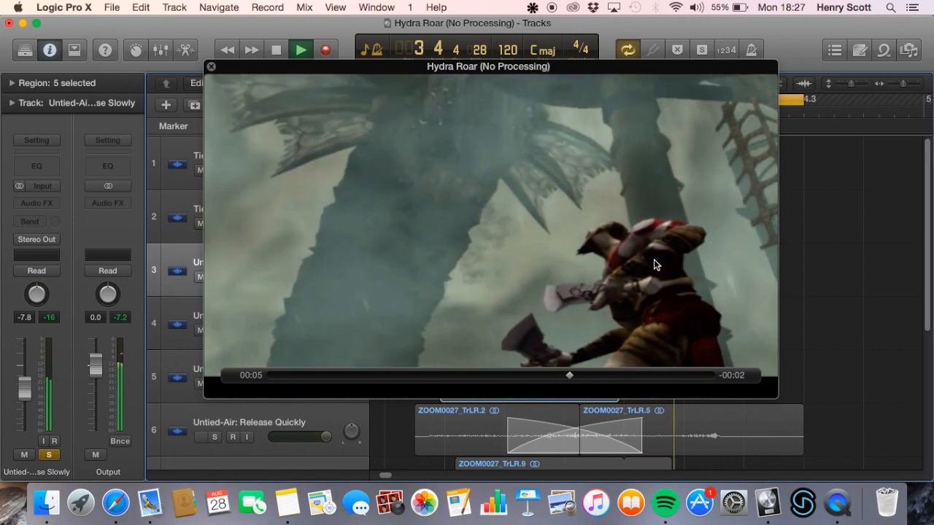
pyautogui.press('space')
# Shrink the movie window and move it clear of the track headers and most of the regions
pyautogui.moveTo(205, 63); pyautogui.dragTo(512, 237)
pyautogui.moveTo(563, 283); pyautogui.dragTo(458, 192)
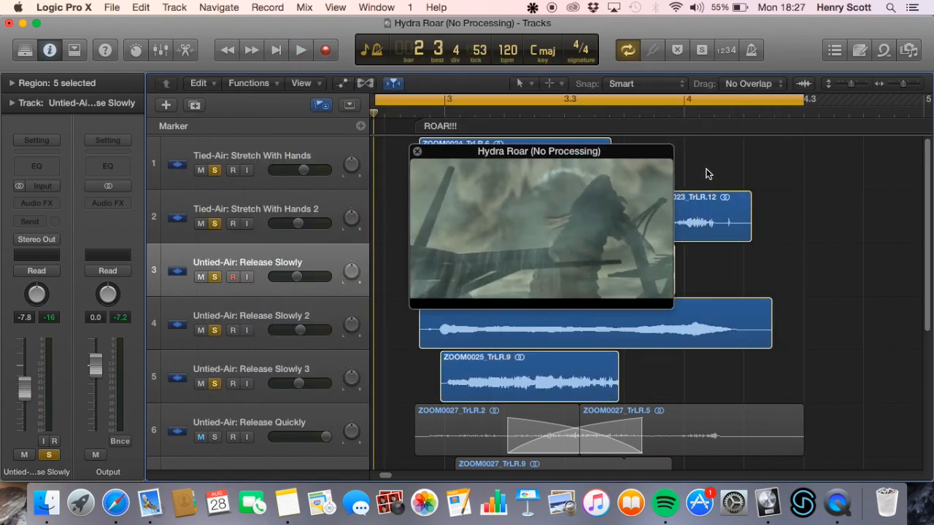
pyautogui.moveTo(671, 149); pyautogui.dragTo(759, 105)
pyautogui.moveTo(717, 184); pyautogui.dragTo(872, 102)
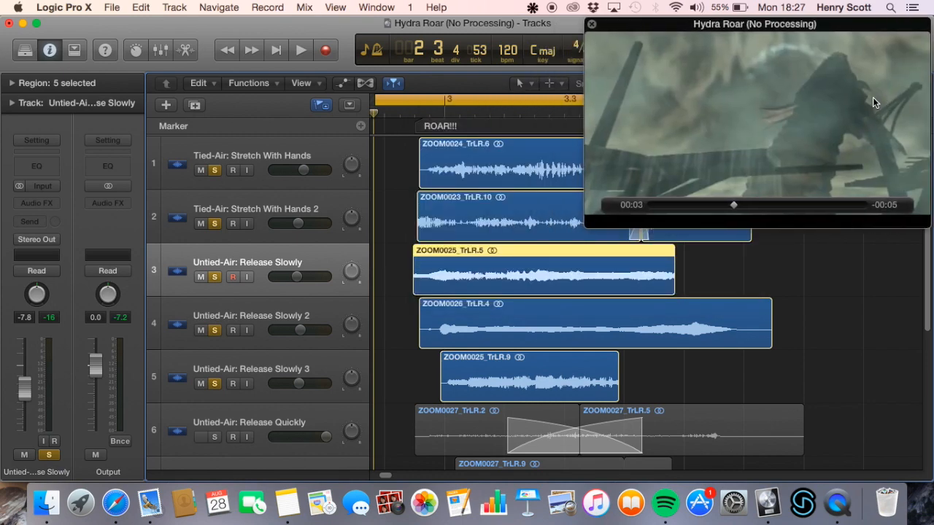
# Clear the solo on all five Stretch With Hands and Release Slowly tracks
pyautogui.moveTo(215, 171); pyautogui.dragTo(219, 383)
pyautogui.scroll(-8, 219, 278)
pyautogui.scroll(2, 303, 188)
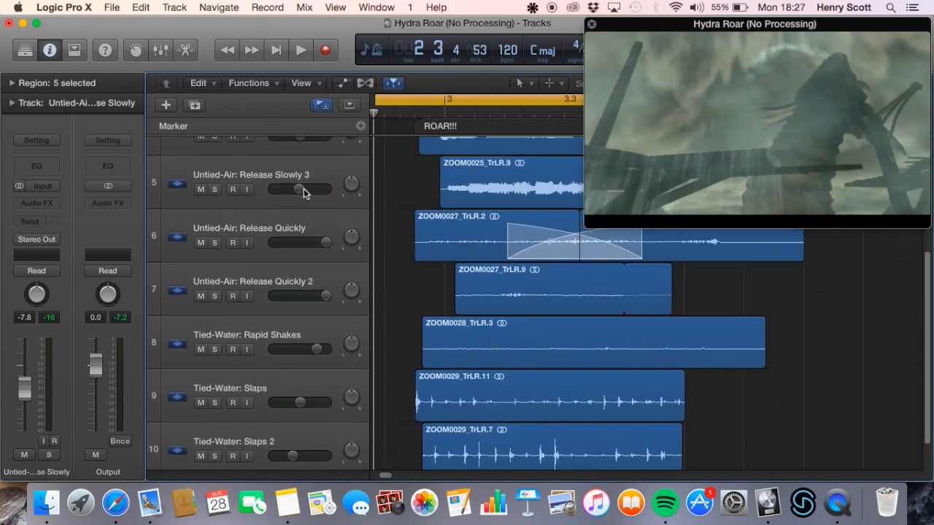
# Play Untied-Air: Release Slowly 3 soloed on its own, and clear its solo
pyautogui.click(321, 197)
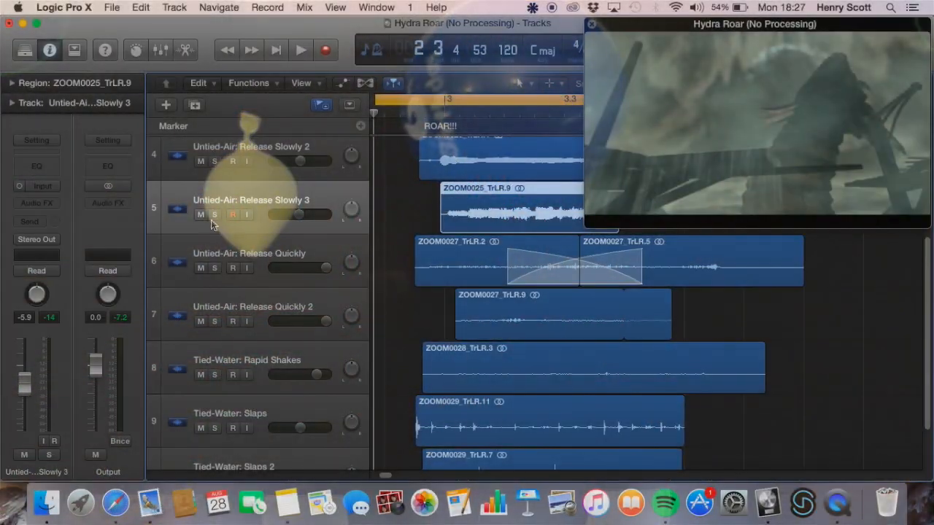
pyautogui.click(213, 215)
pyautogui.press('space')
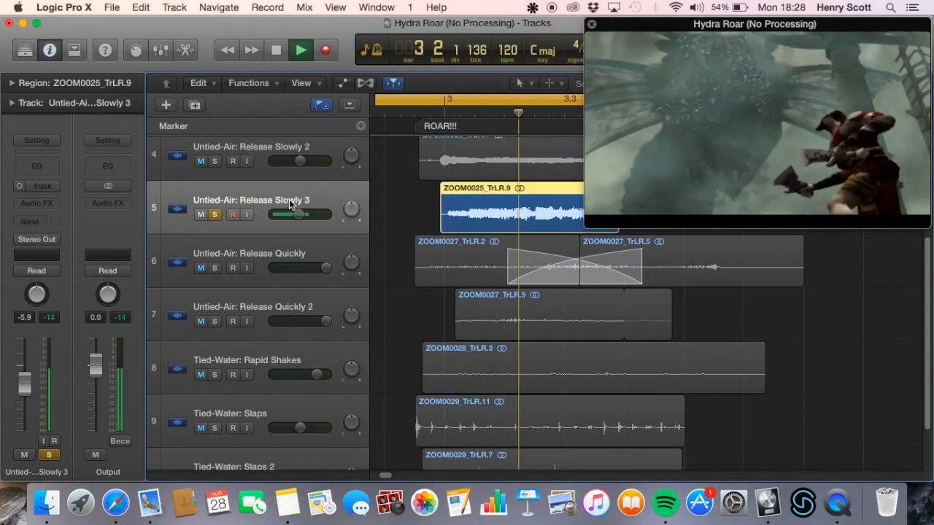
pyautogui.press('space')
pyautogui.click(214, 214)
# Solo the Untied-Air: Release Quickly track and play it through the roar section
pyautogui.click(315, 242)
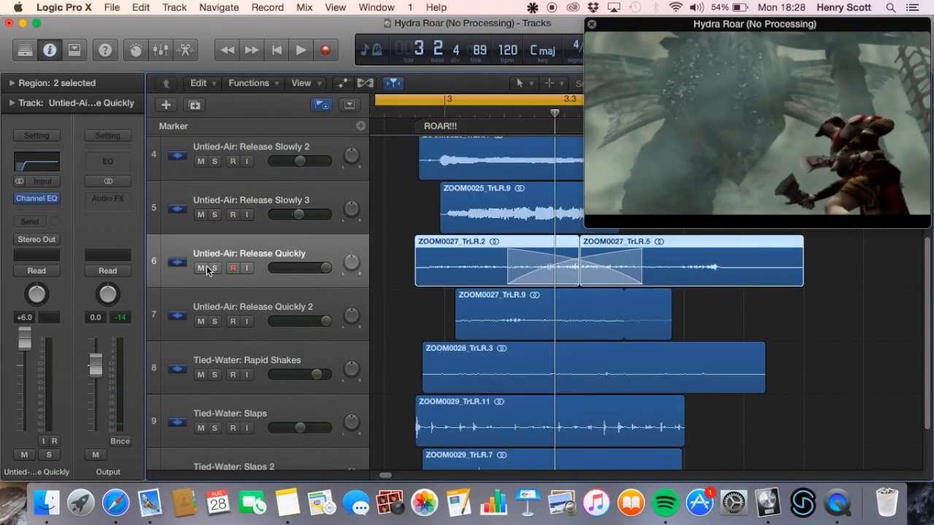
pyautogui.click(214, 269)
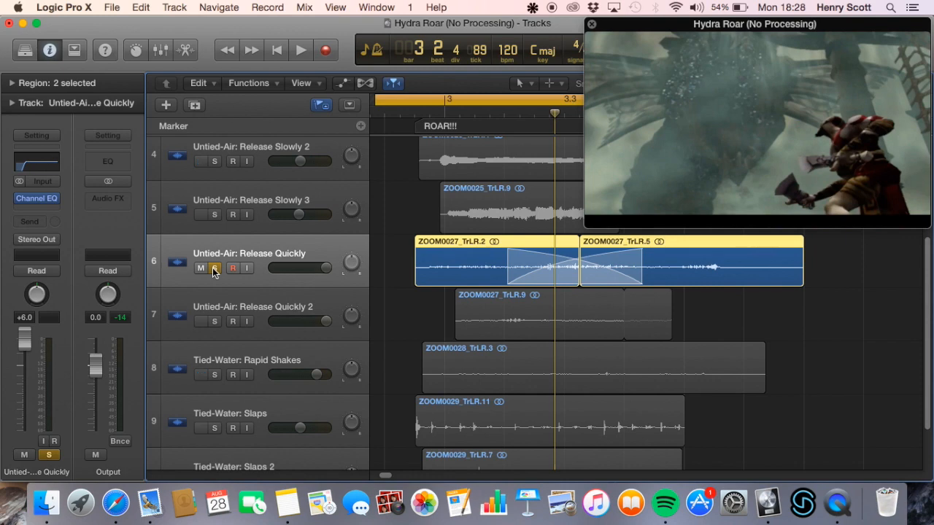
pyautogui.press('space')
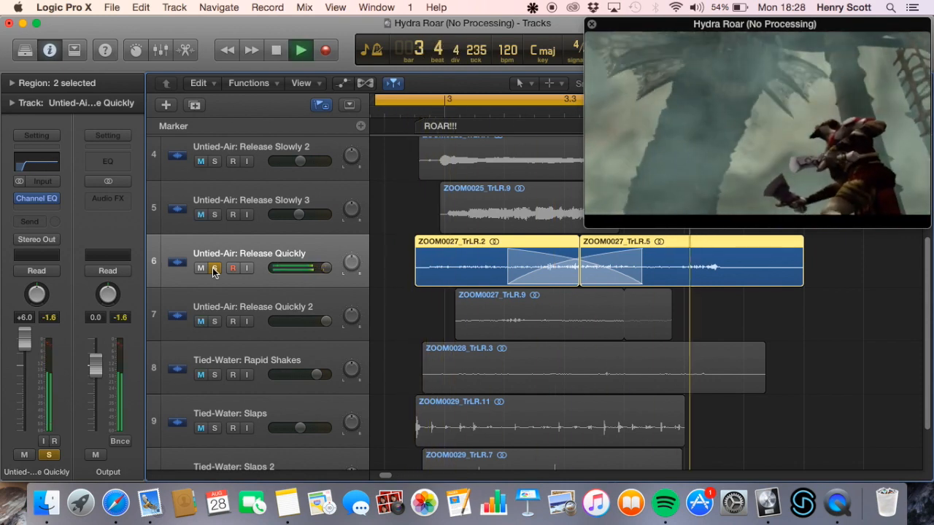
pyautogui.press('space')
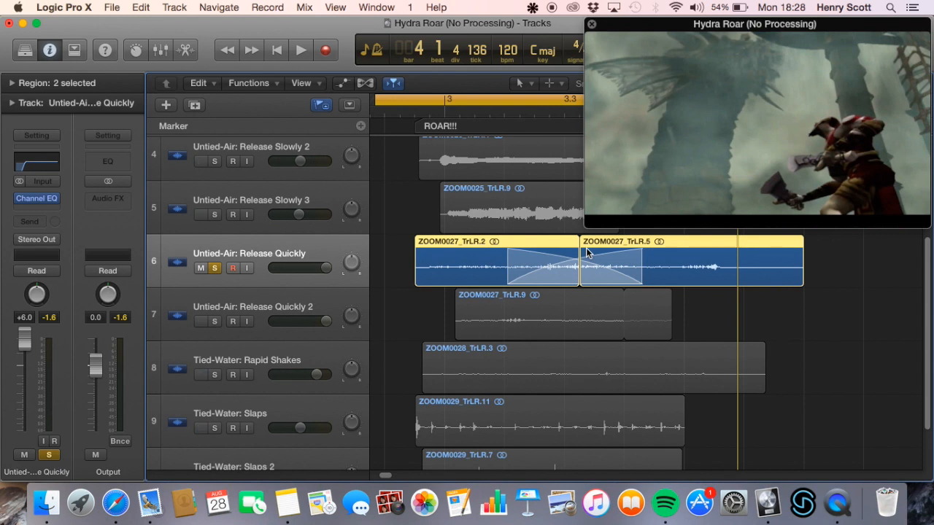
# Solo only Untied-Air: Release Quickly 2 instead, play it, and clear its solo
pyautogui.click(219, 300)
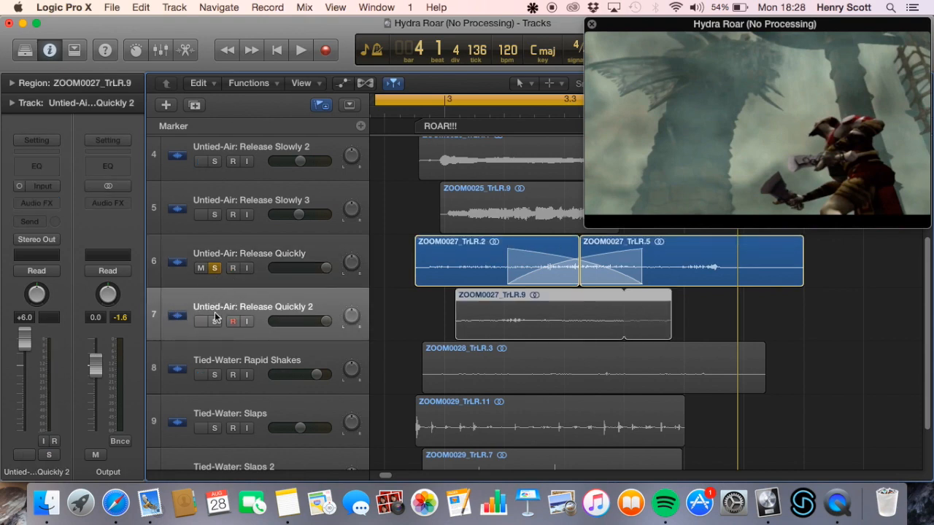
pyautogui.click(215, 269)
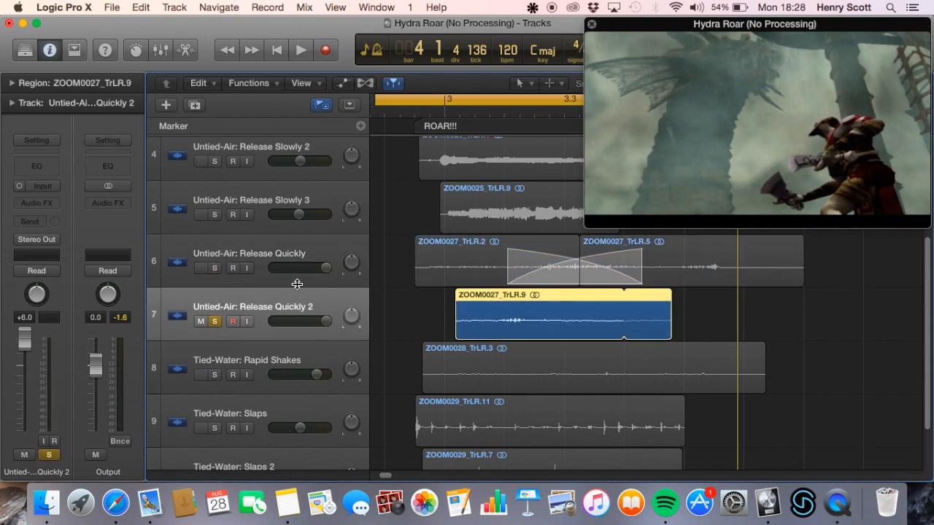
pyautogui.press('space')
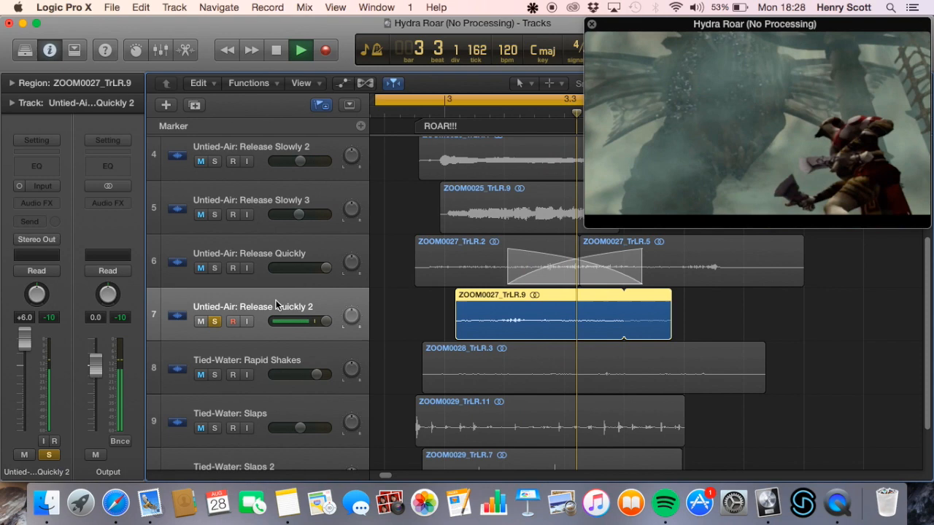
pyautogui.press('space')
pyautogui.click(216, 322)
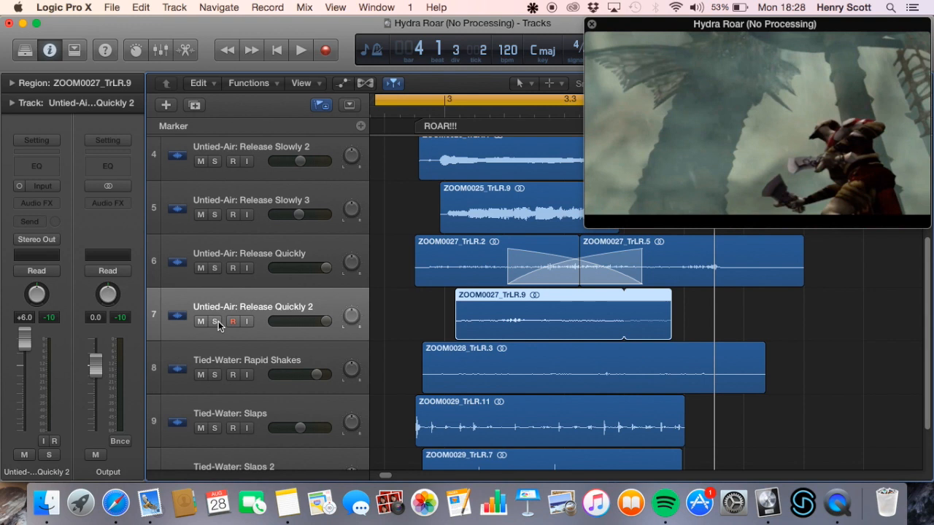
# Select the three Tied-Water tracks, from Rapid Shakes through Slaps 2
pyautogui.scroll(-2, 317, 285)
pyautogui.click(310, 312)
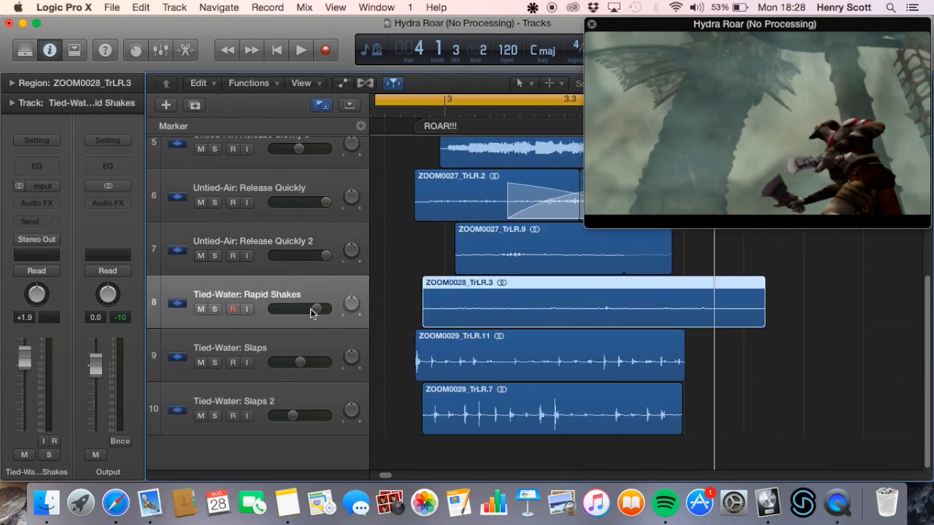
pyautogui.keyDown('shift'); pyautogui.click(291, 395); pyautogui.keyUp('shift')
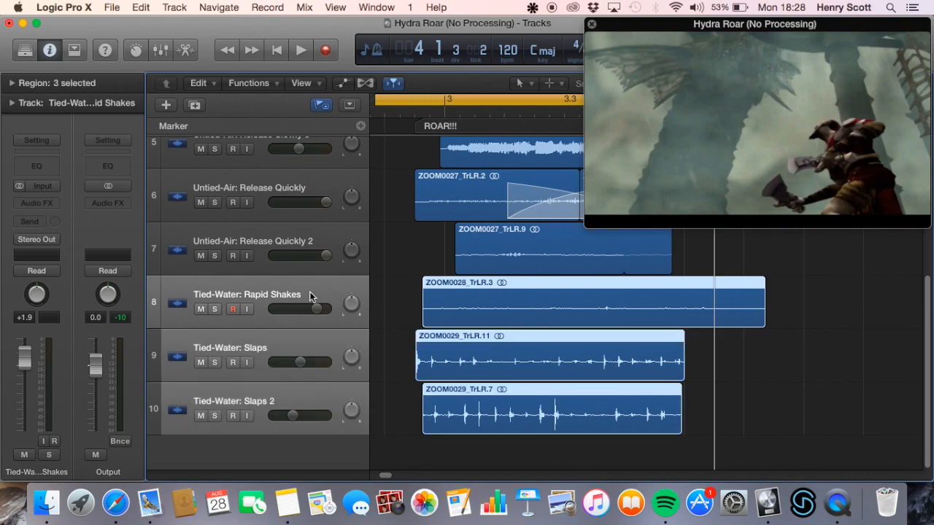
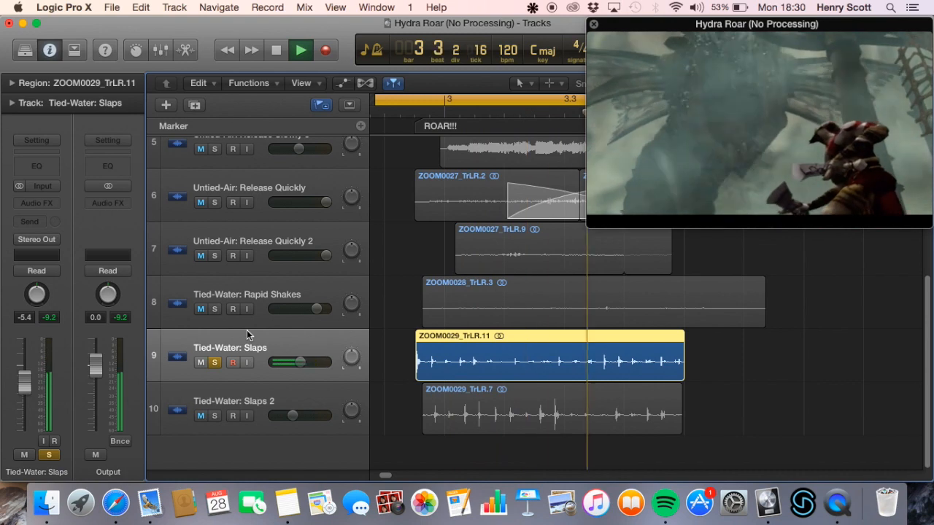
# Solo Tied-Water: Slaps 2 instead of Tied-Water: Slaps, play it through the roar section, and clear its solo
pyautogui.press('space')
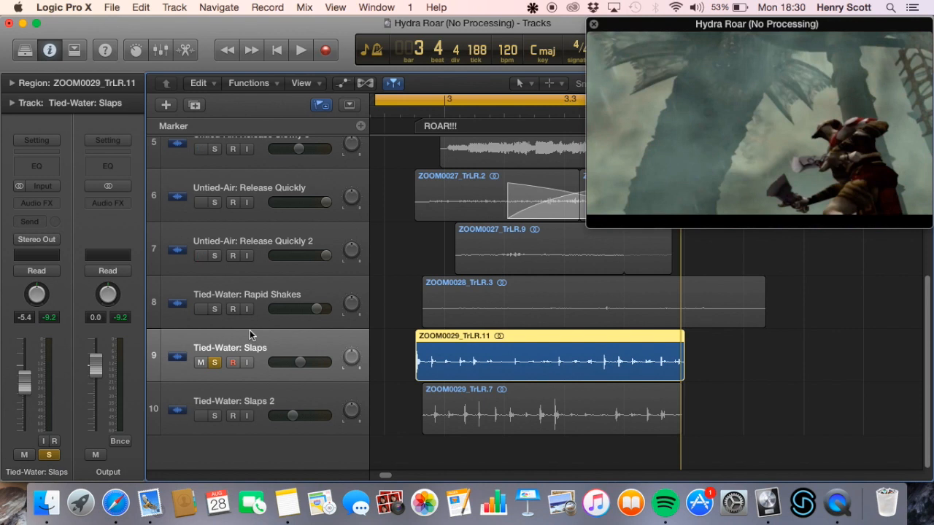
pyautogui.click(215, 415)
pyautogui.click(215, 363)
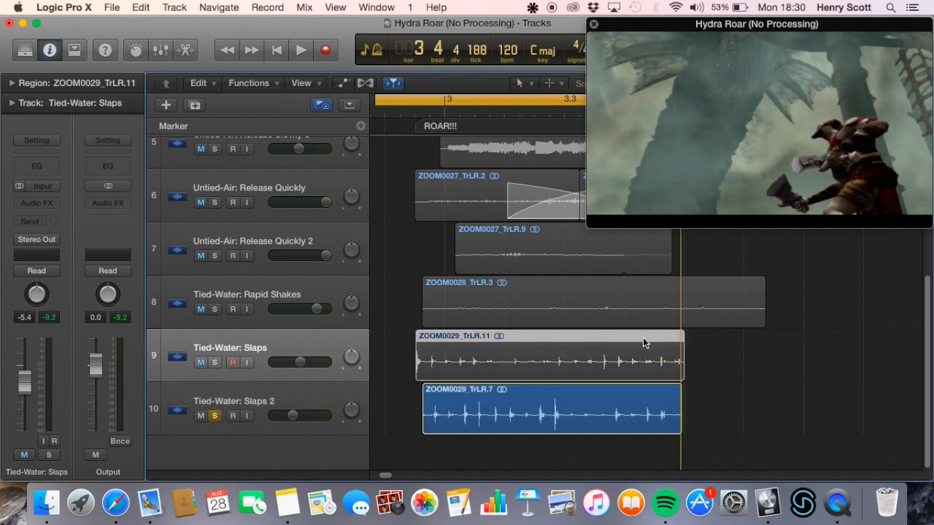
pyautogui.press('space')
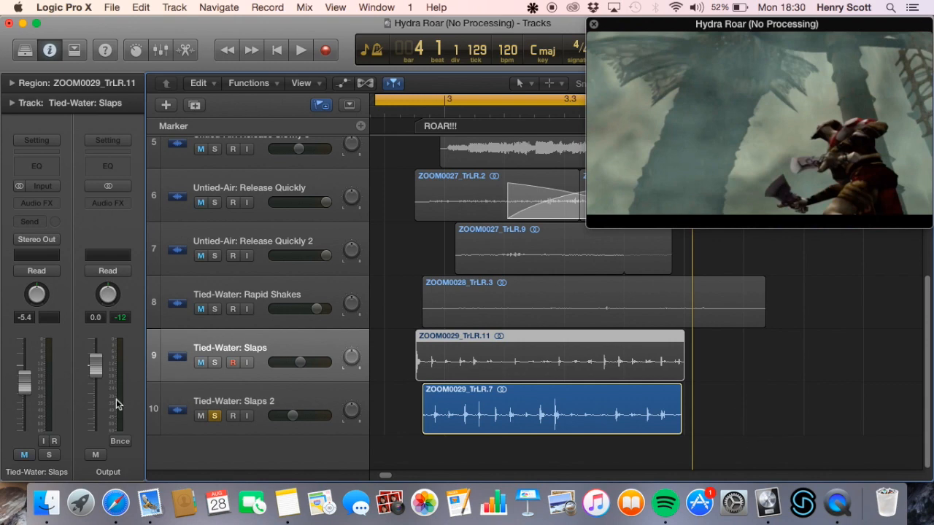
pyautogui.click(214, 416)
# Enlarge the movie window over the arrangement, play the full unprocessed mix against it, and close the window
pyautogui.moveTo(599, 126); pyautogui.dragTo(311, 114)
pyautogui.moveTo(642, 228); pyautogui.dragTo(793, 312)
pyautogui.moveTo(576, 197); pyautogui.dragTo(496, 261)
pyautogui.press('space')
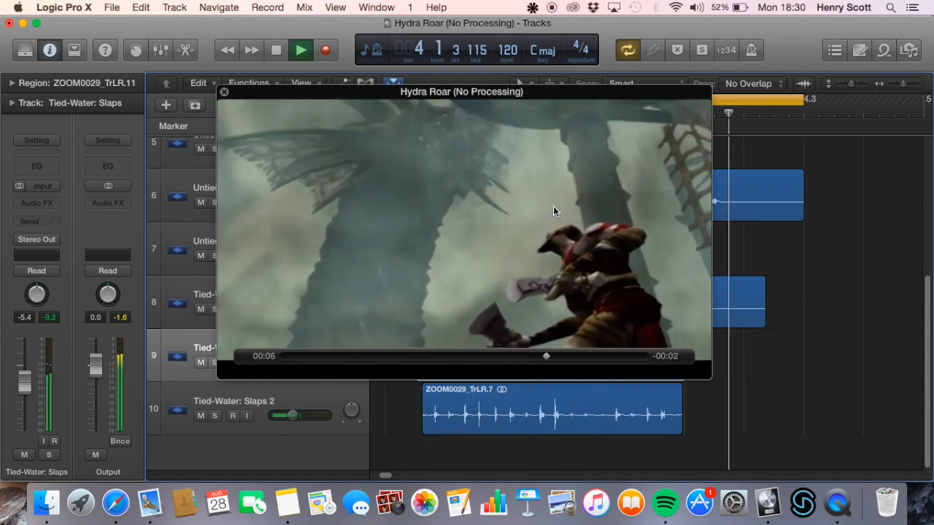
pyautogui.press('space')
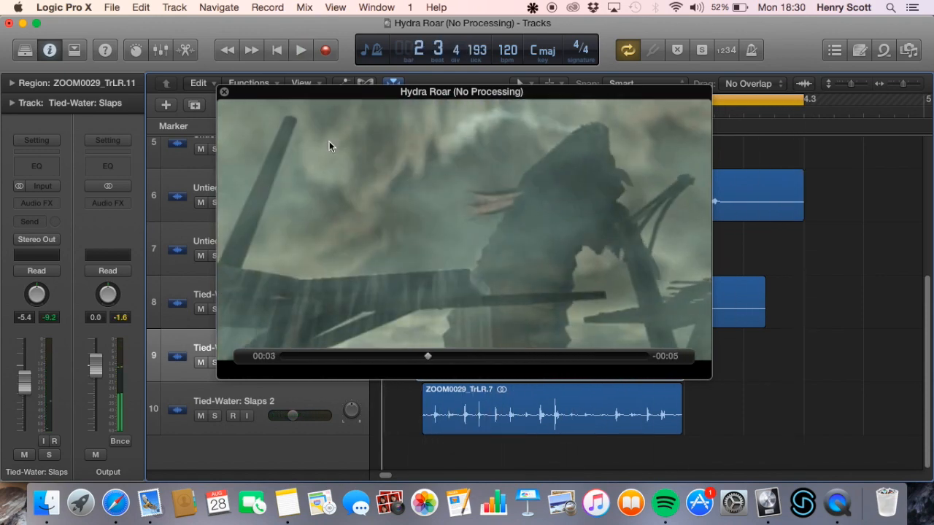
pyautogui.click(224, 92)
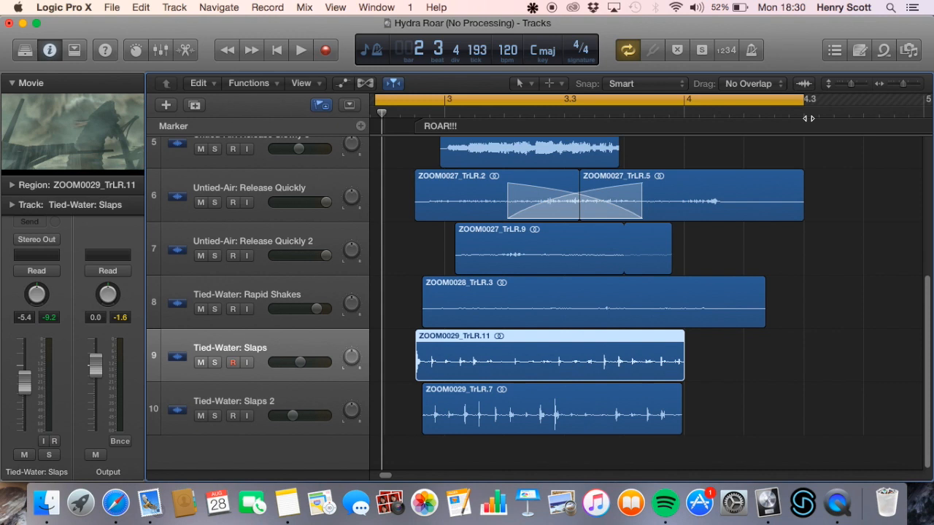
# Switch from the unprocessed project to the open Hydra Roar project
pyautogui.rightClick(772, 504)
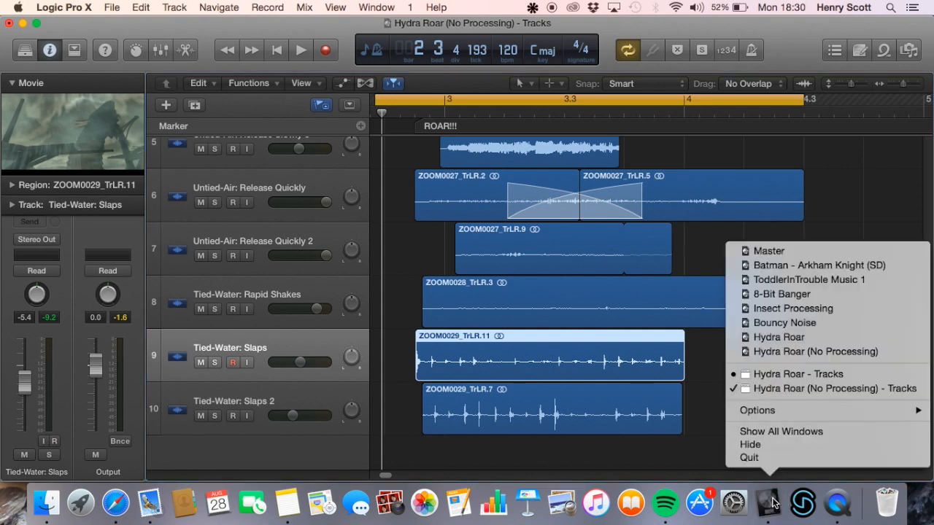
pyautogui.click(831, 388)
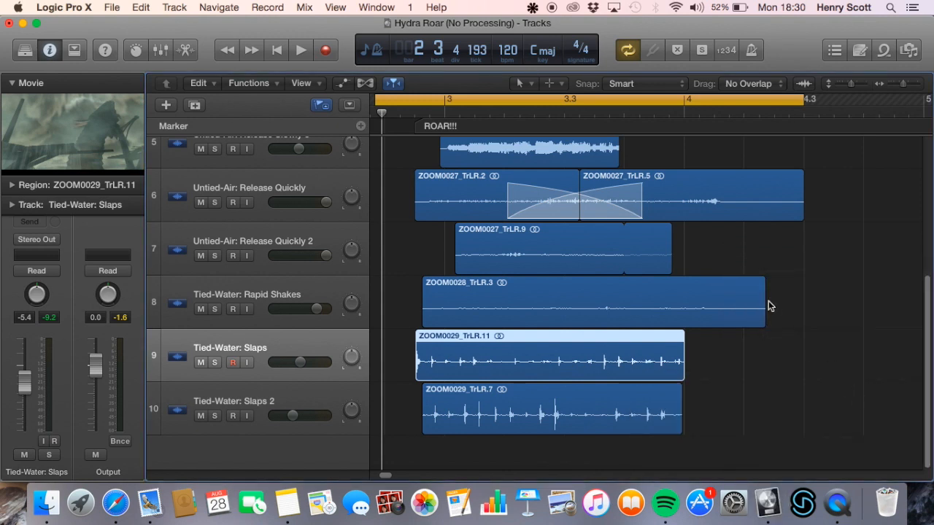
pyautogui.rightClick(770, 503)
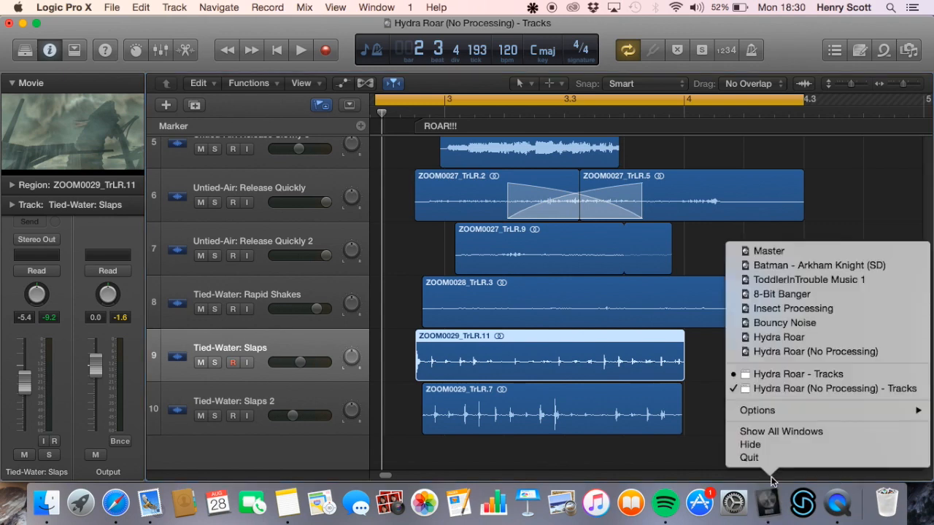
pyautogui.click(786, 391)
pyautogui.rightClick(771, 504)
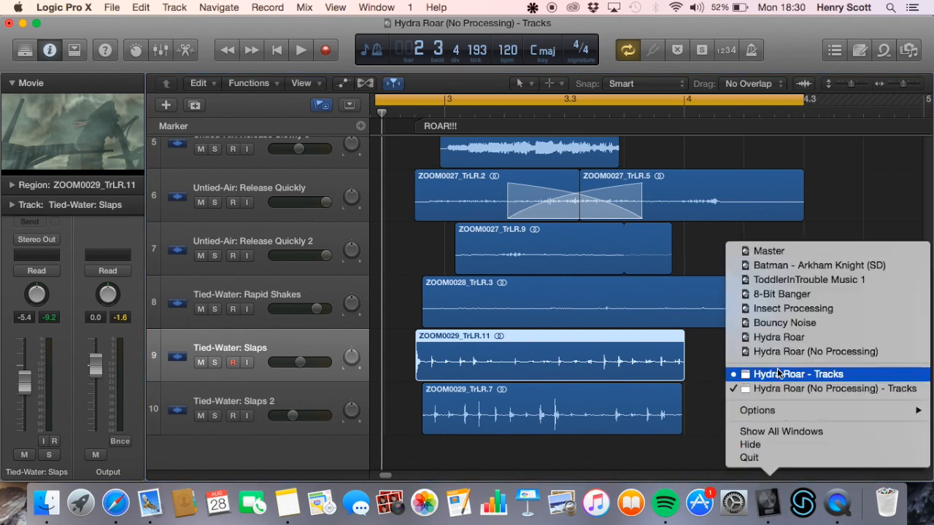
pyautogui.click(775, 374)
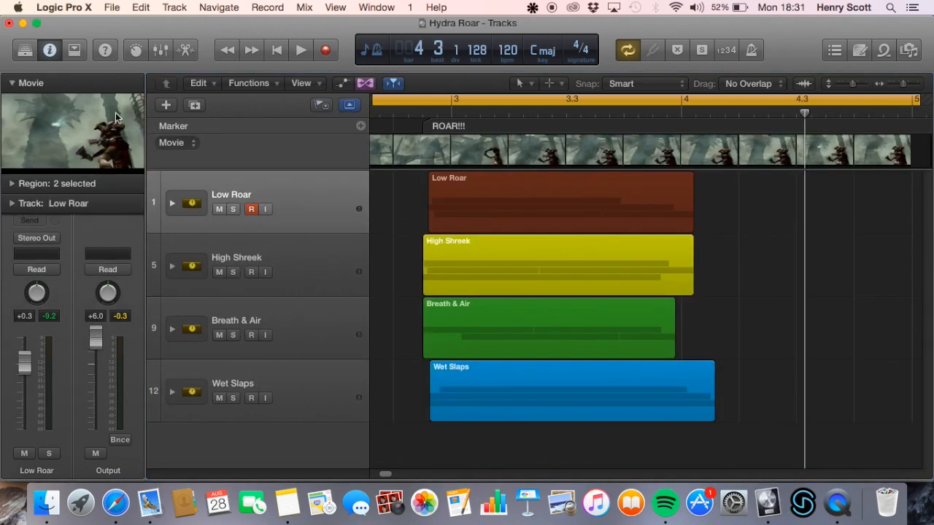
# Open the God of War movie in a floating window, resized and positioned clear of the track headers
pyautogui.doubleClick(103, 112)
pyautogui.moveTo(646, 151); pyautogui.dragTo(616, 145)
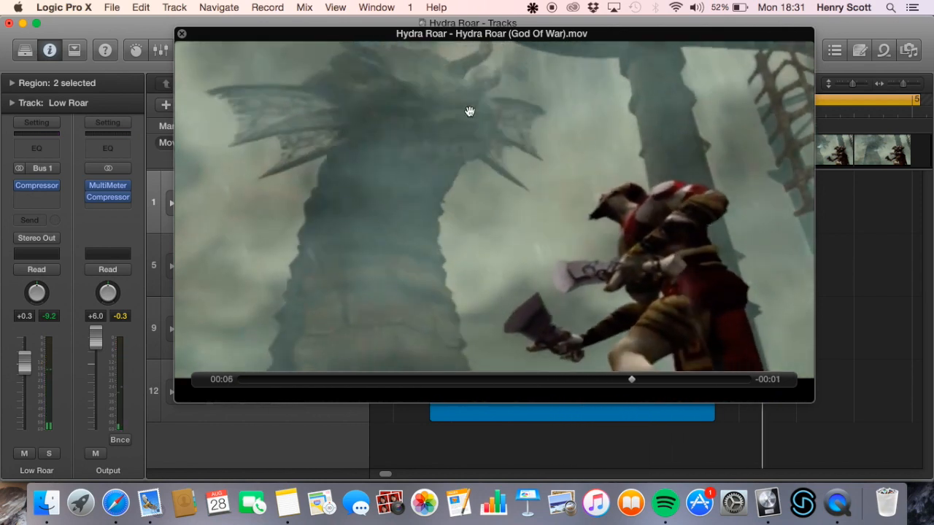
pyautogui.moveTo(325, 164); pyautogui.dragTo(340, 167)
pyautogui.moveTo(192, 32); pyautogui.dragTo(371, 159)
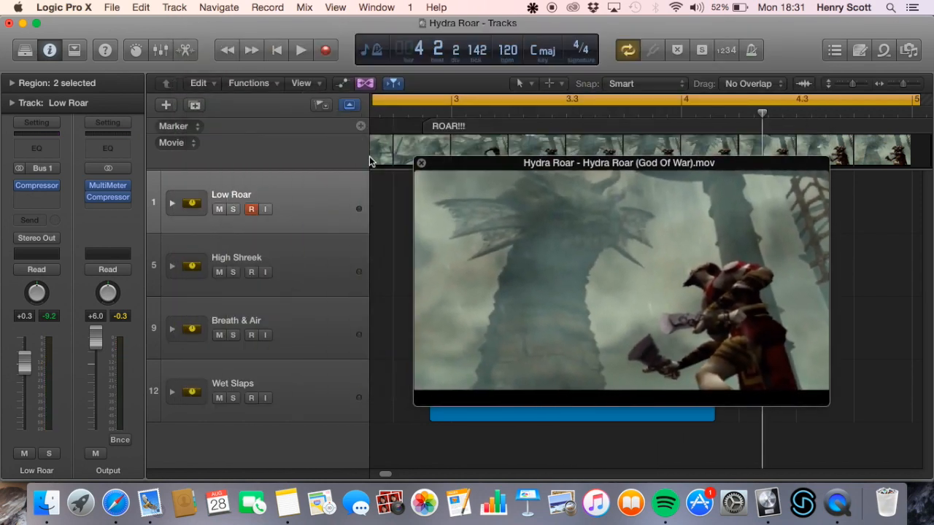
pyautogui.moveTo(665, 262); pyautogui.dragTo(745, 171)
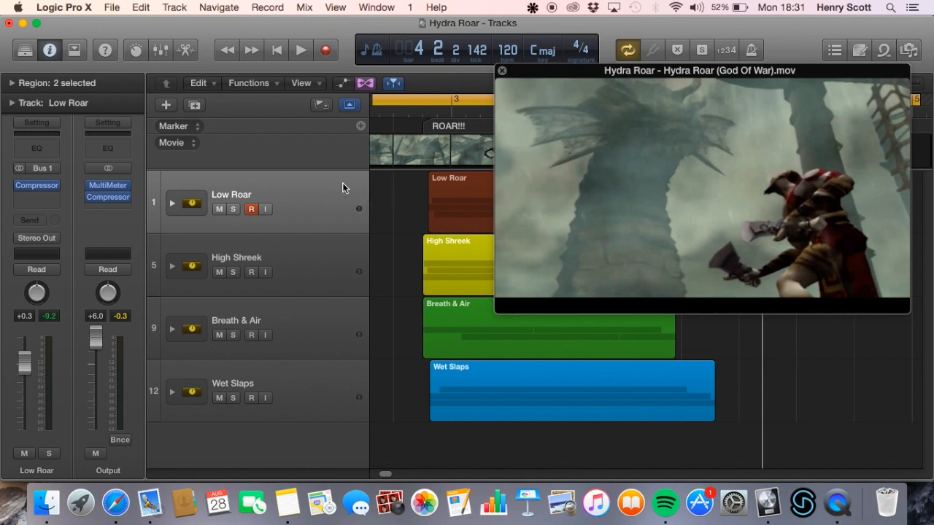
# Play the Low Roar stack soloed against the movie, and clear its solo
pyautogui.click(233, 210)
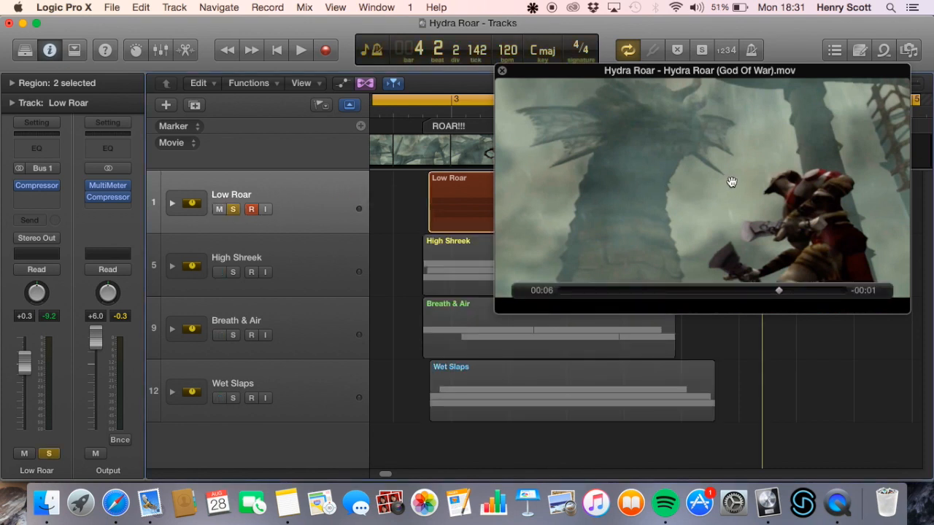
pyautogui.press('space')
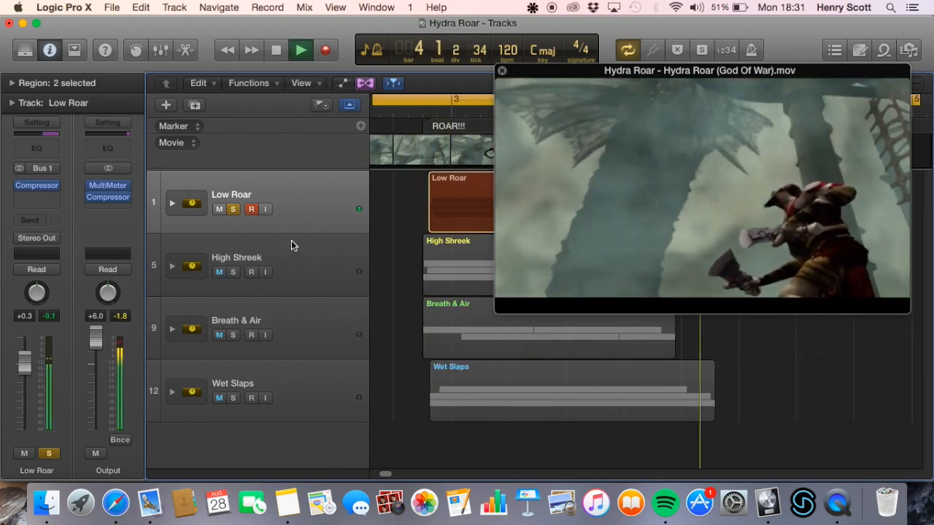
pyautogui.press('space')
pyautogui.click(233, 210)
# Audition the High Shreek stack on its own against the movie, and clear its solo
pyautogui.click(233, 272)
pyautogui.press('space')
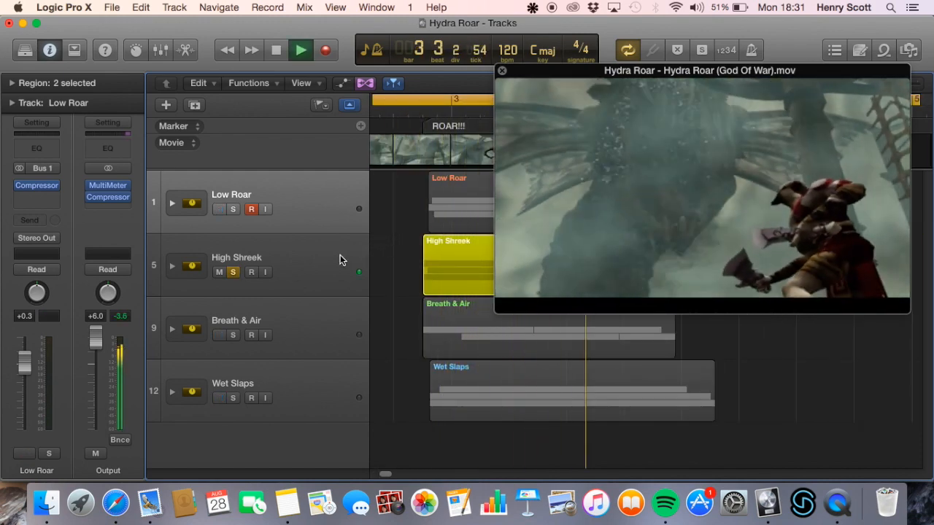
pyautogui.press('space')
pyautogui.click(233, 272)
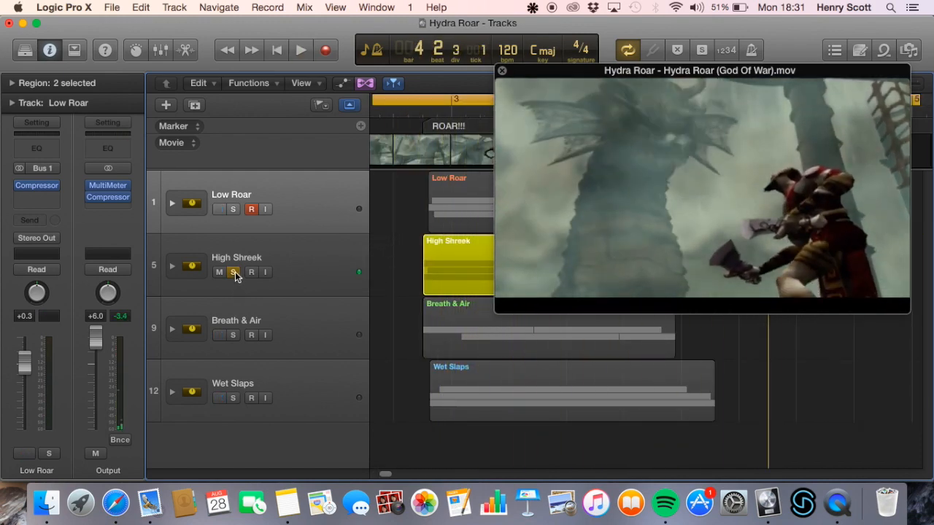
# Solo the Breath & Air stack, play it through the roar section, and clear its solo
pyautogui.click(233, 335)
pyautogui.press('space')
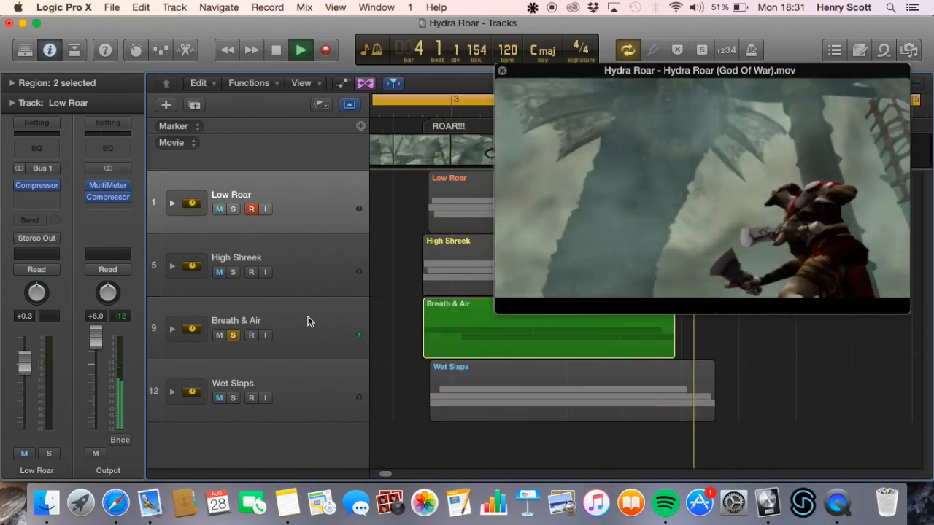
pyautogui.press('space')
pyautogui.click(232, 335)
# Solo the Wet Slaps stack, play it against the movie, and clear its solo
pyautogui.click(233, 398)
pyautogui.press('space')
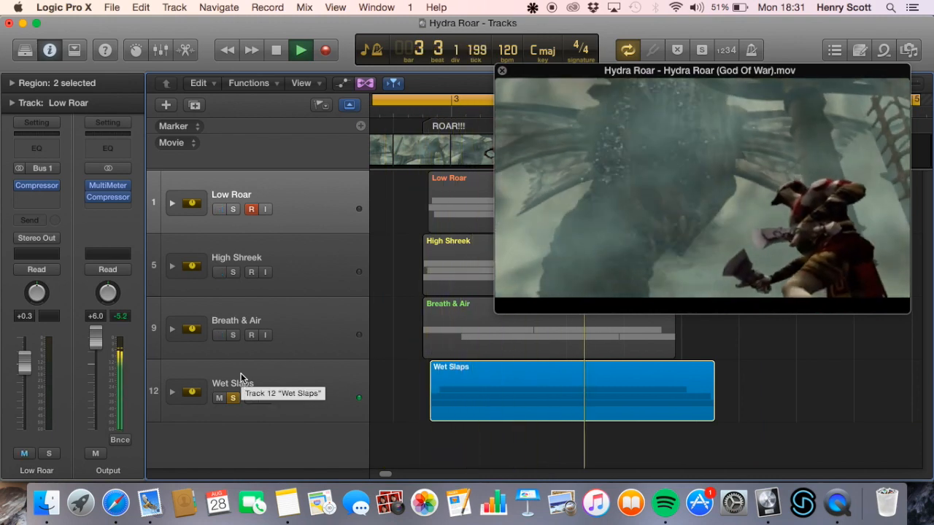
pyautogui.press('space')
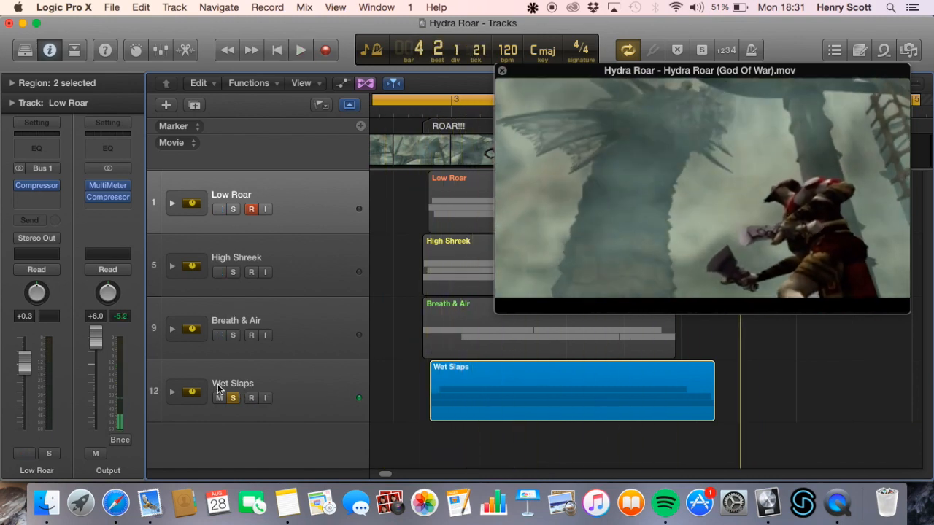
pyautogui.click(231, 399)
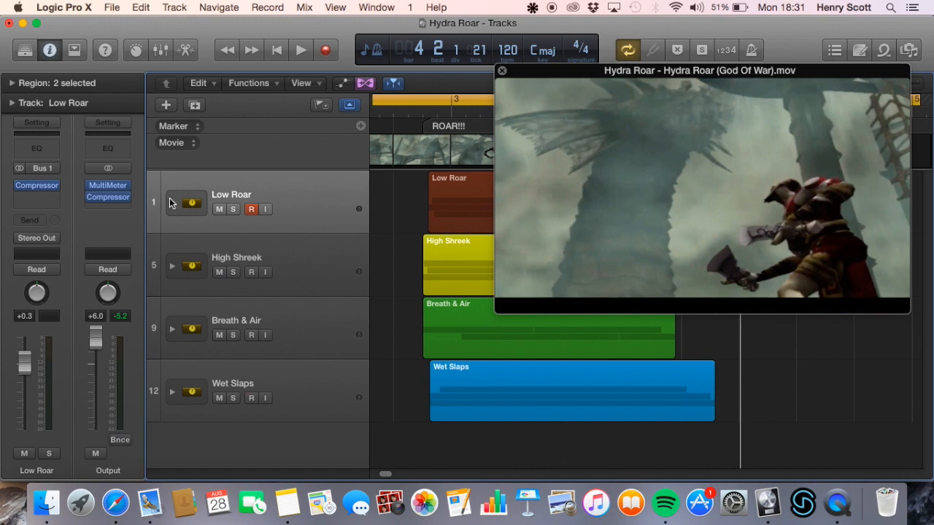
# Expand the Low Roar stack and close the floating movie window to show its three Tied-Air tracks
pyautogui.click(172, 203)
pyautogui.moveTo(649, 191); pyautogui.dragTo(854, 195)
pyautogui.click(705, 75)
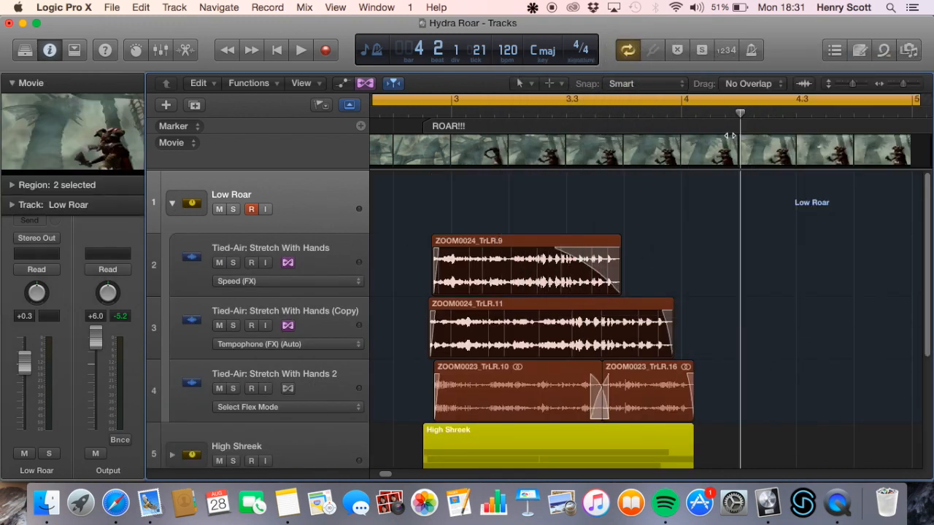
pyautogui.scroll(-2, 802, 197)
pyautogui.scroll(1, 802, 204)
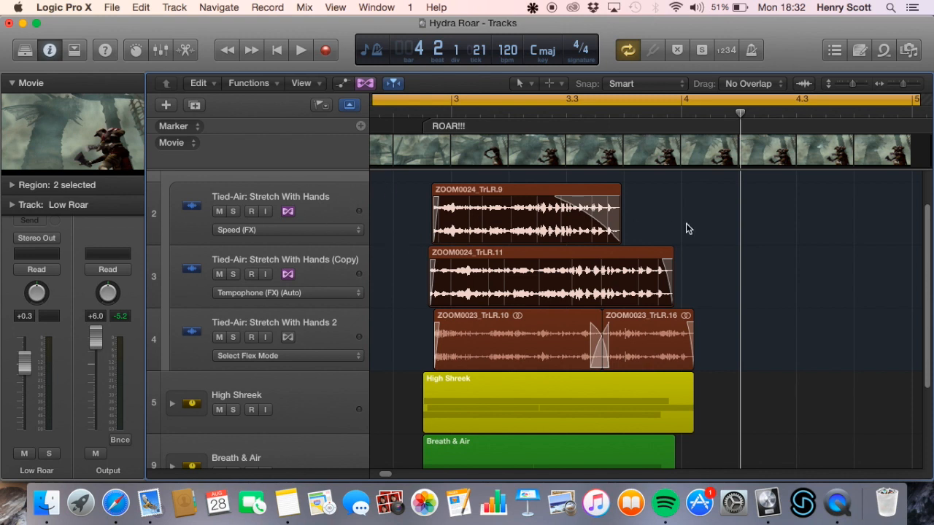
# Collapse the movie preview and bypass the Chorus, Gain, Channel EQ and Compressor on Tied-Air: Stretch With Hands and its copy
pyautogui.click(337, 206)
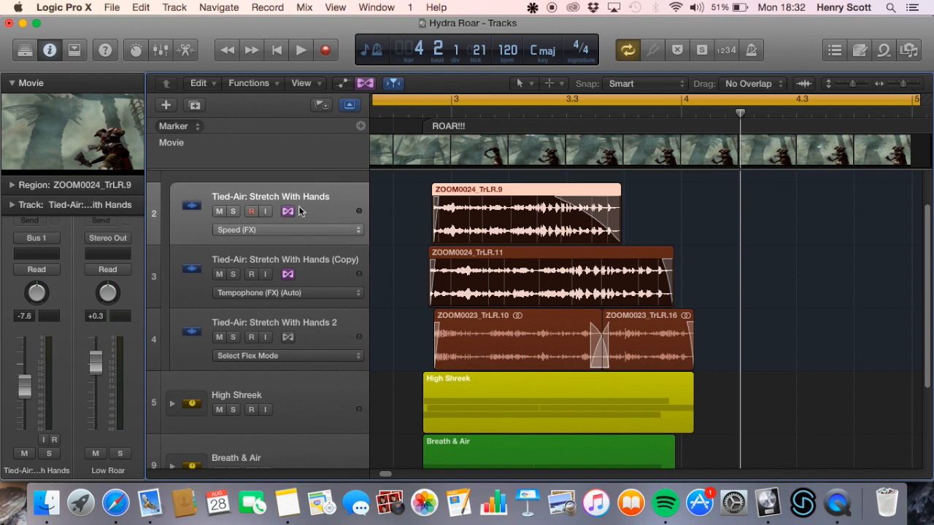
pyautogui.click(11, 83)
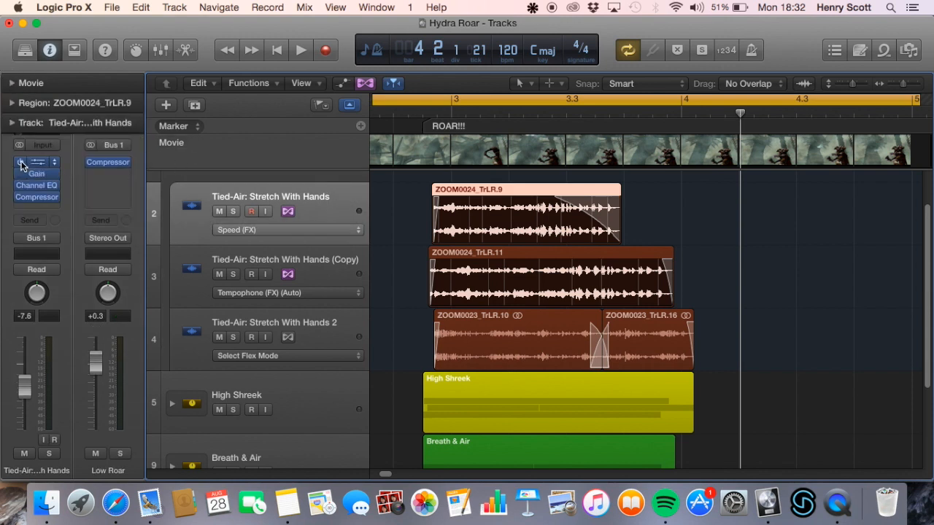
pyautogui.click(325, 266)
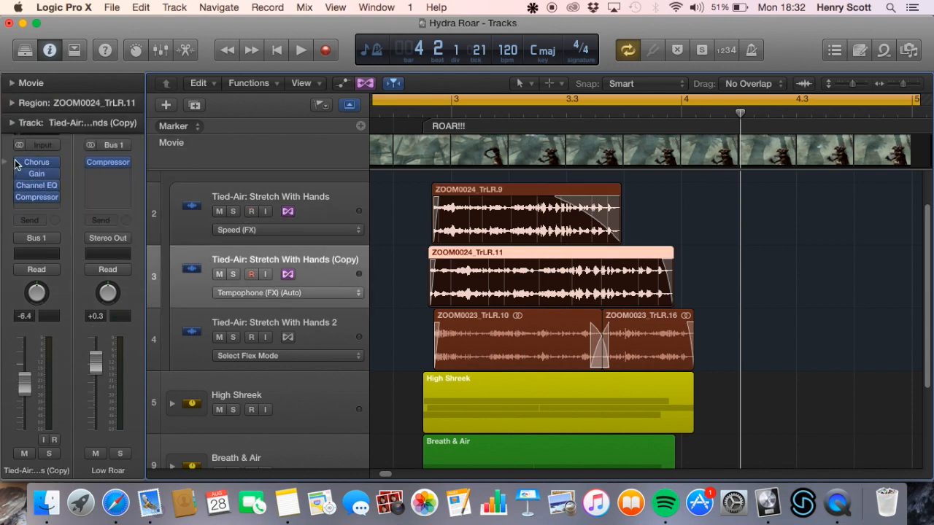
# Solo the bypassed Tied-Air: Stretch With Hands track, play it through the roar, and clear its solo
pyautogui.click(315, 204)
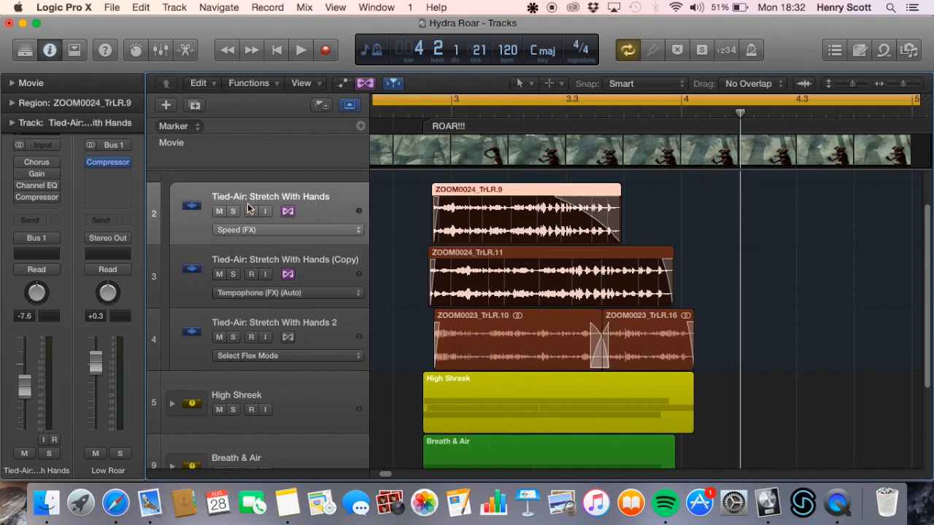
pyautogui.click(233, 212)
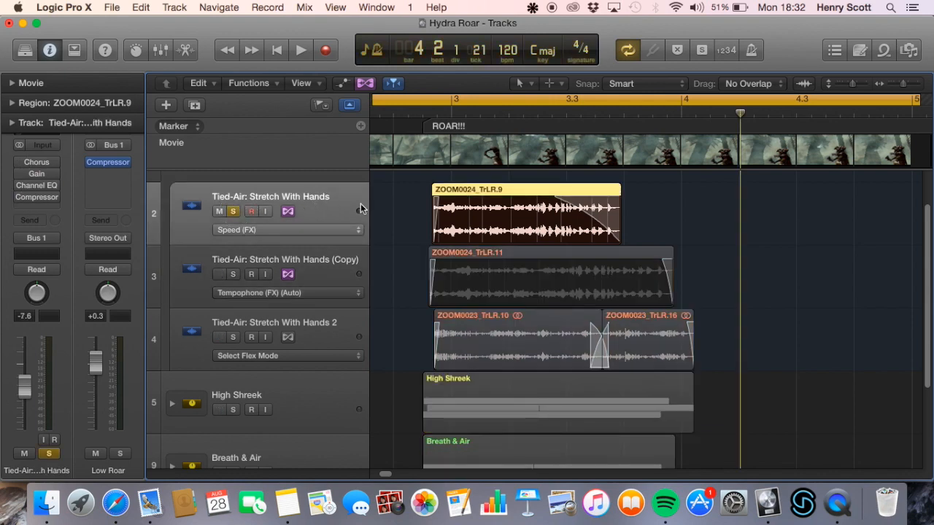
pyautogui.press('space')
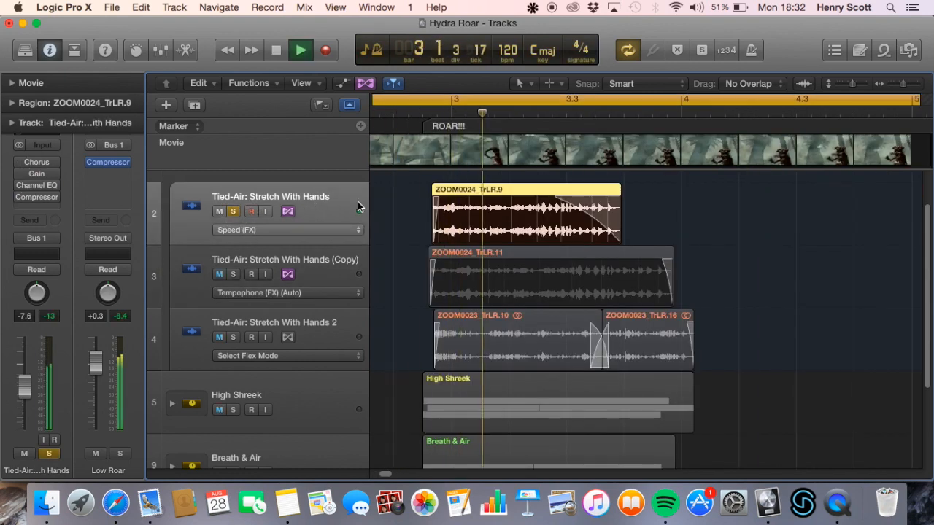
pyautogui.press('space')
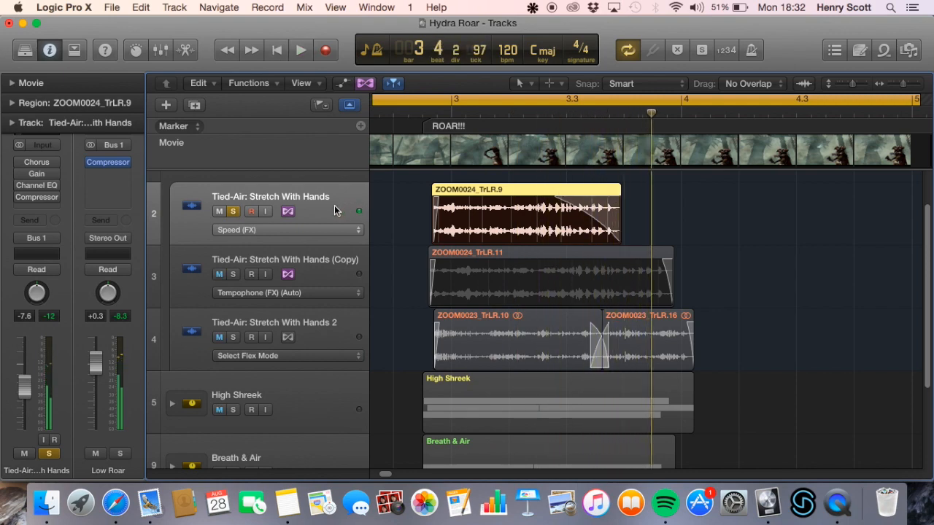
pyautogui.click(234, 212)
# Play the Stretch With Hands copy soloed, alone and together with Tied-Air: Stretch With Hands, leaving only the latter soloed
pyautogui.click(233, 274)
pyautogui.press('space')
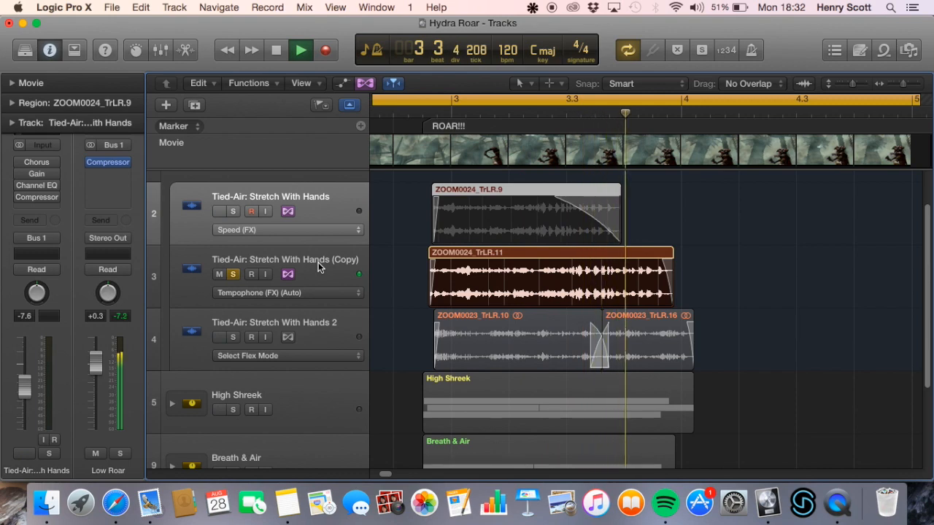
pyautogui.click(233, 212)
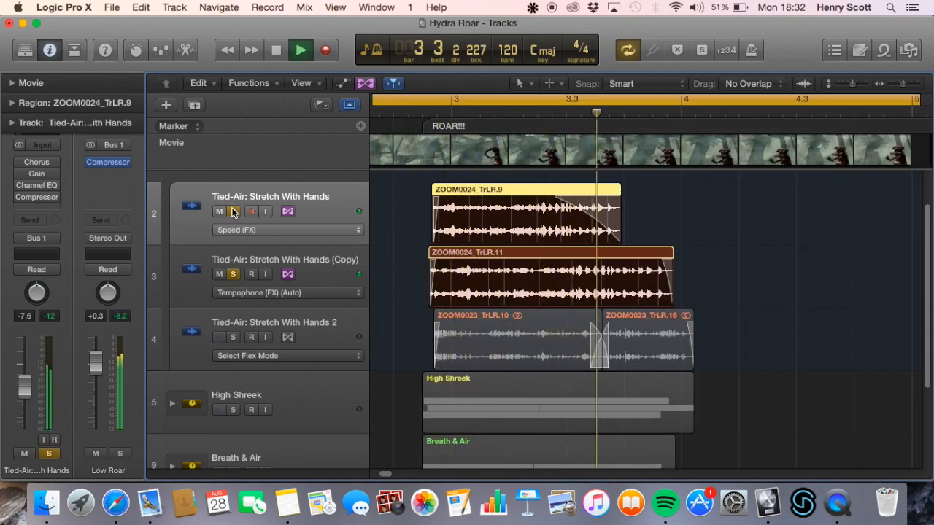
pyautogui.press('space')
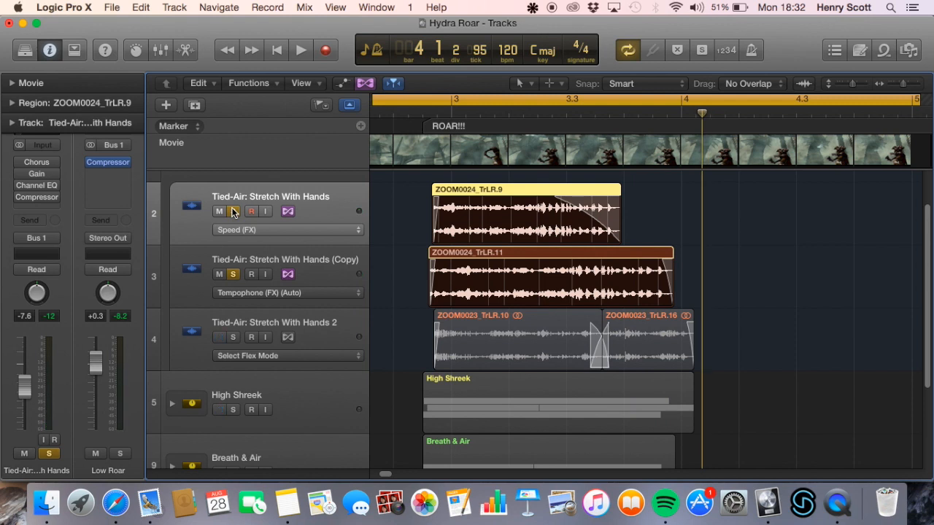
pyautogui.click(233, 273)
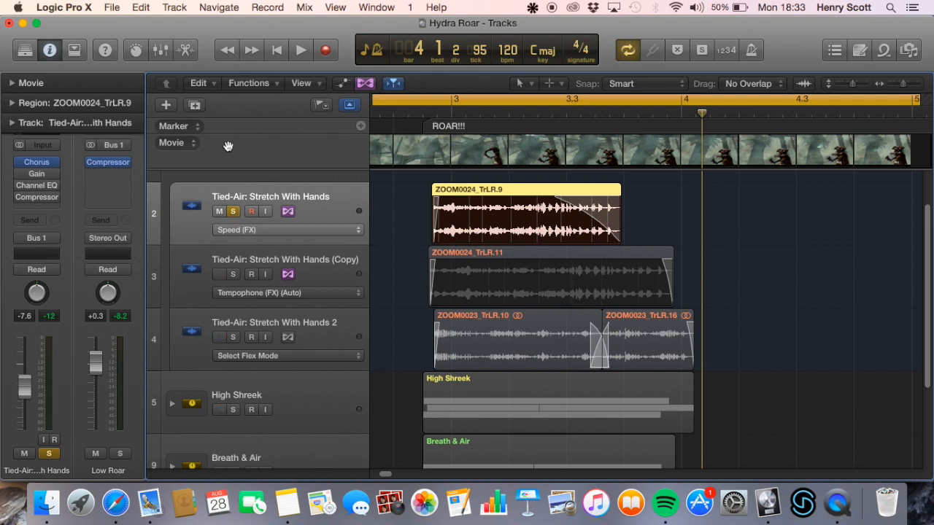
# Play Tied-Air: Stretch With Hands with only its Chorus active, re-enable Gain, Channel EQ and Compressor, and replay it
pyautogui.moveTo(18, 165)
pyautogui.press('space')
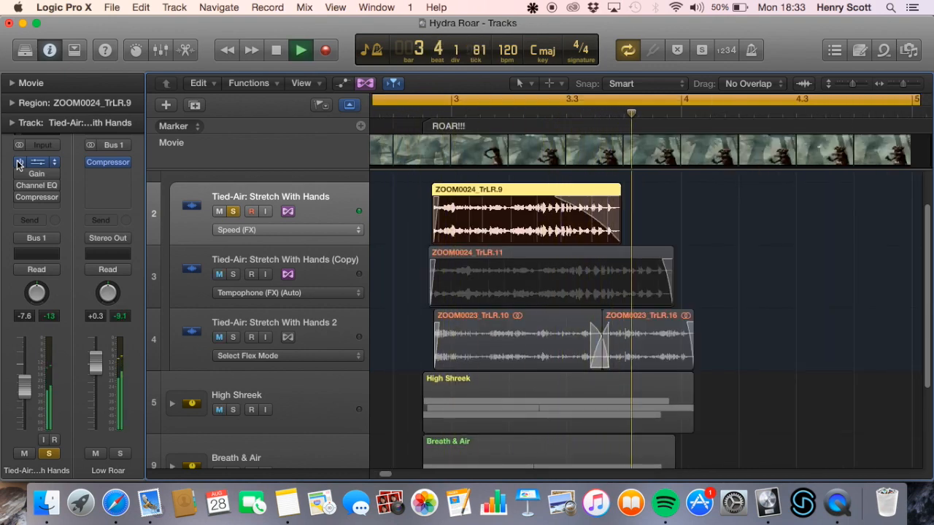
pyautogui.press('space')
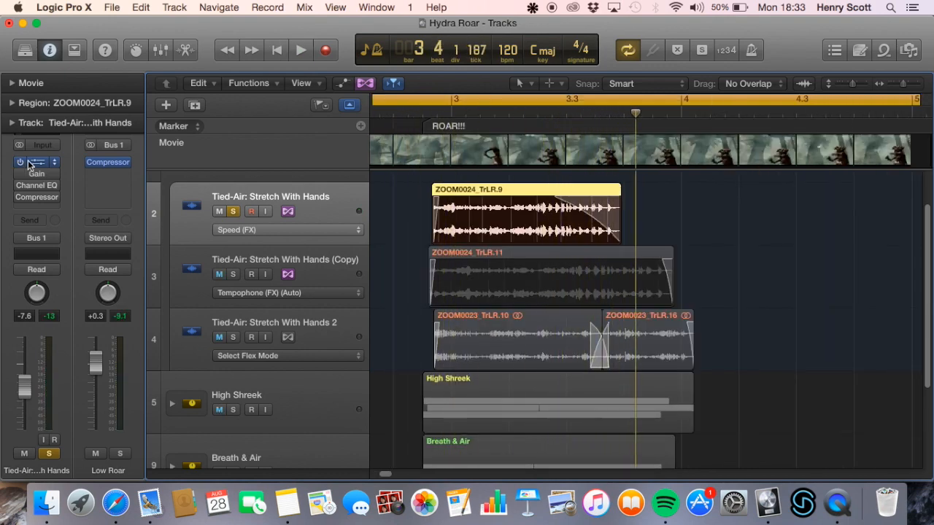
pyautogui.click(18, 171)
pyautogui.click(18, 178)
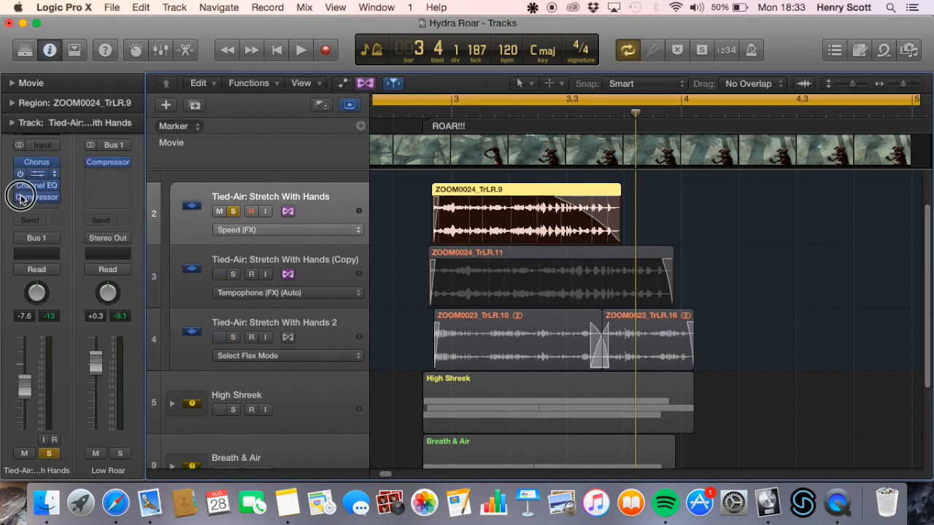
pyautogui.press('space')
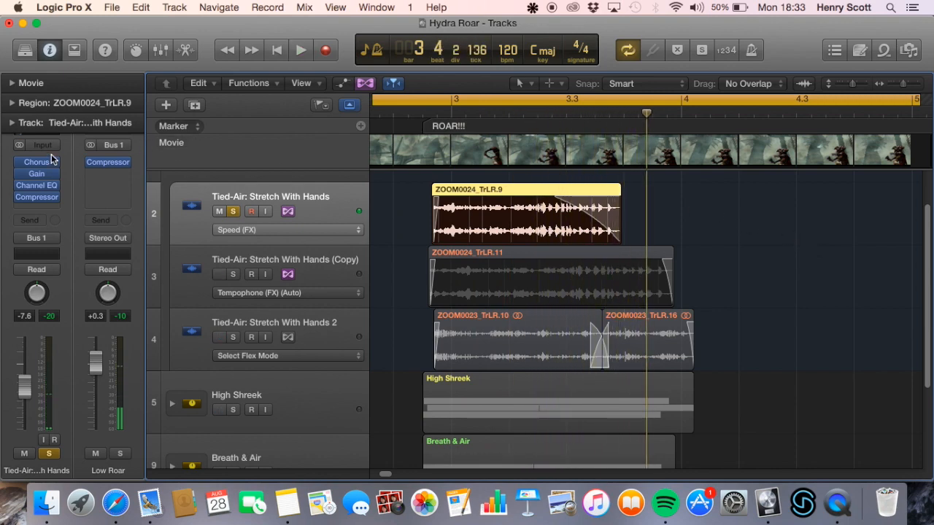
# Examine the Channel EQ, Compressor and Gain plug-ins on Tied-Air: Stretch With Hands, closing each window after viewing
pyautogui.click(38, 186)
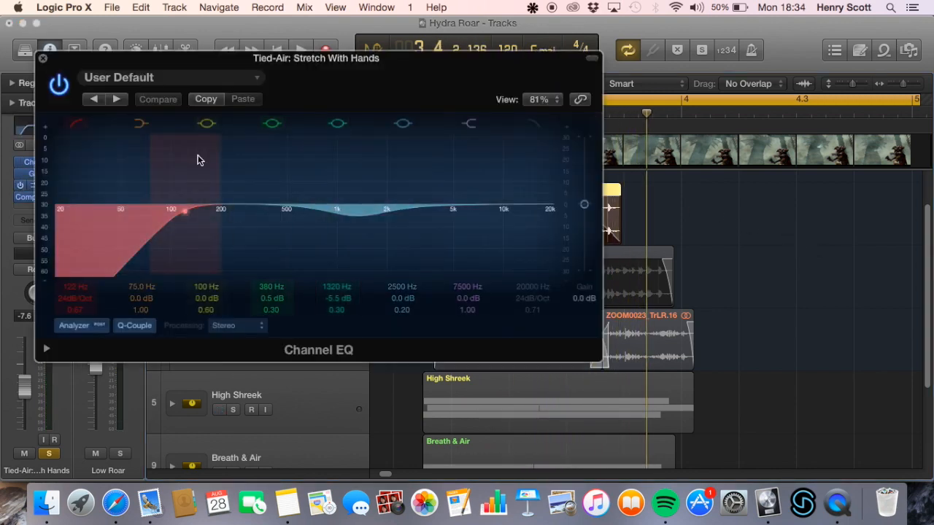
pyautogui.click(42, 58)
pyautogui.click(39, 198)
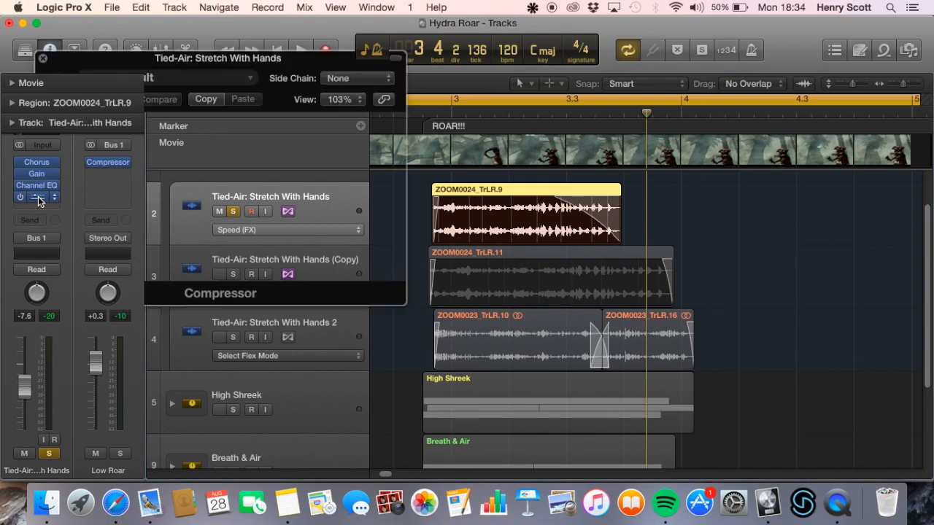
pyautogui.click(42, 58)
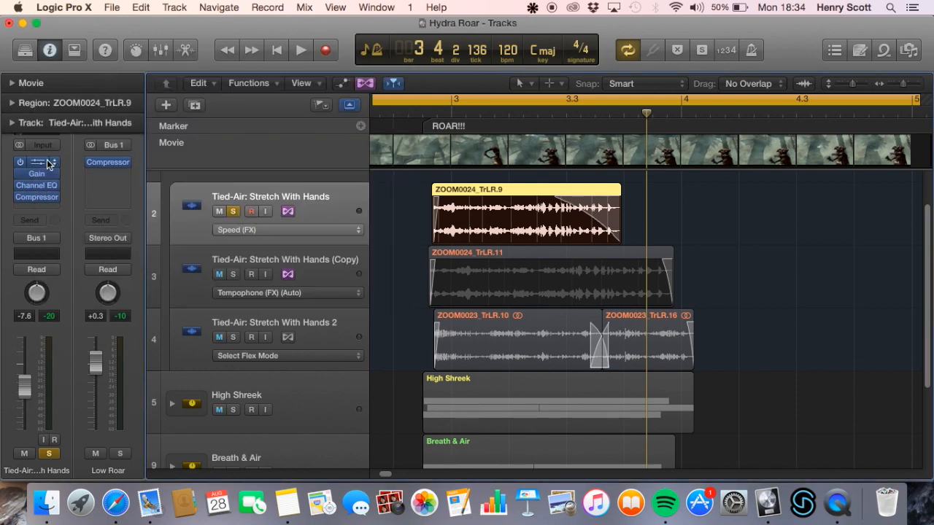
pyautogui.click(36, 174)
pyautogui.click(60, 82)
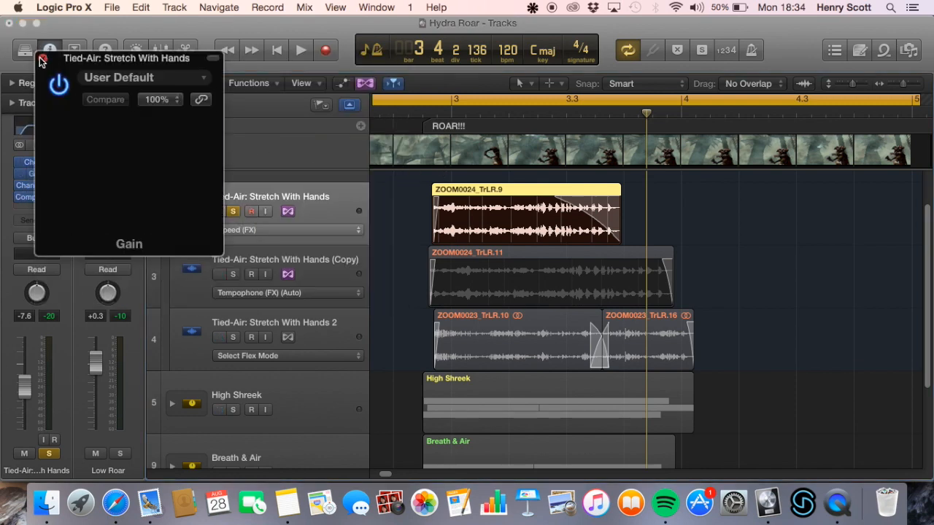
pyautogui.click(43, 58)
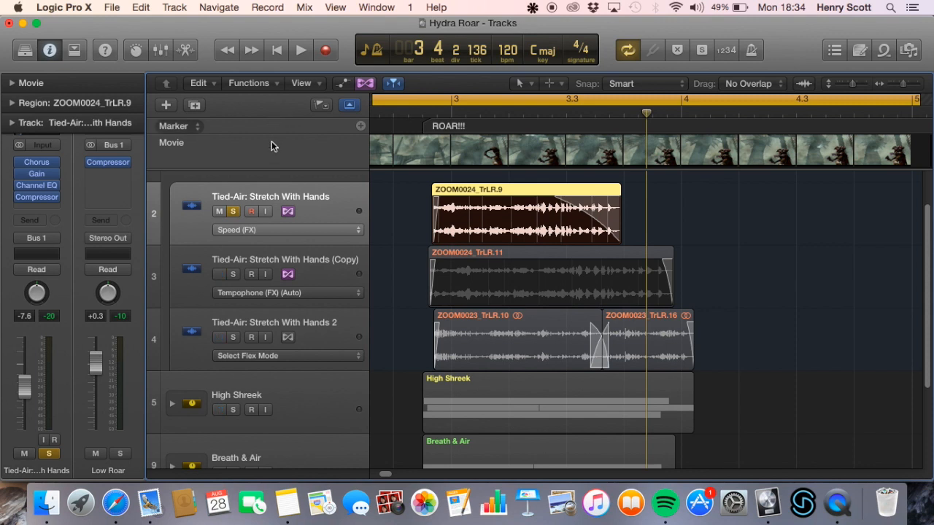
# Solo the Stretch With Hands copy in place of Tied-Air: Stretch With Hands and play it through the roar with its plug-ins bypassed
pyautogui.scroll(2, 310, 254)
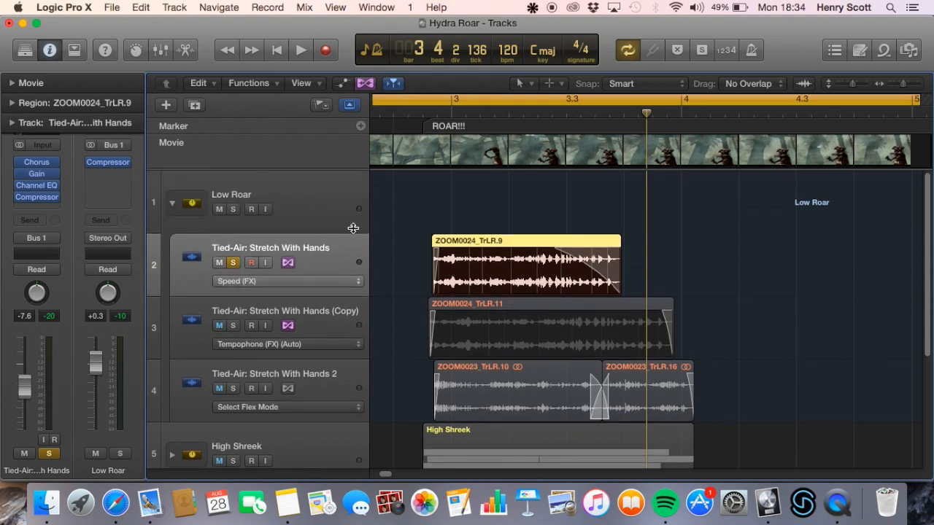
pyautogui.click(304, 194)
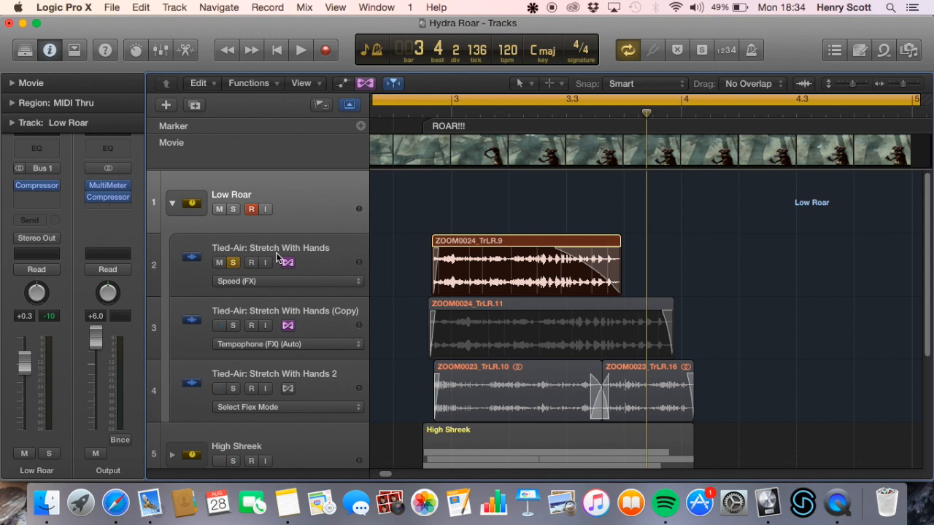
pyautogui.click(327, 250)
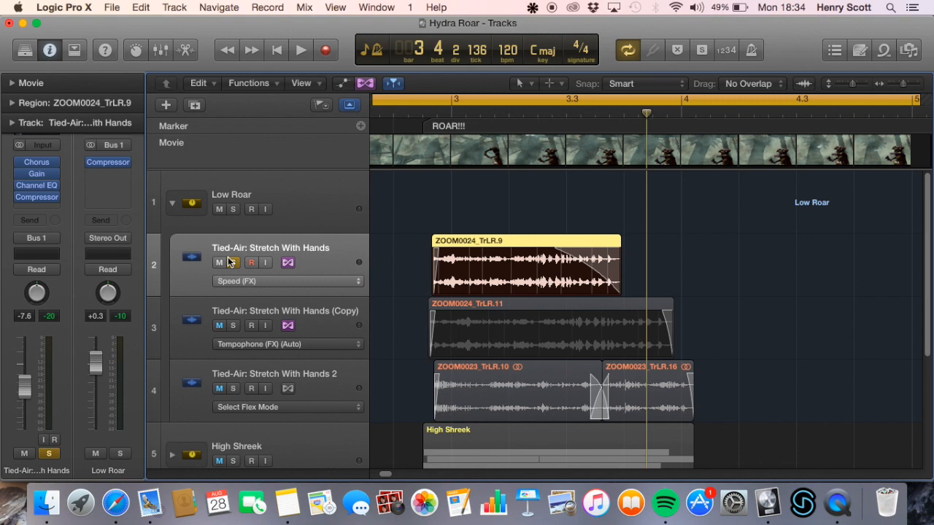
pyautogui.click(321, 327)
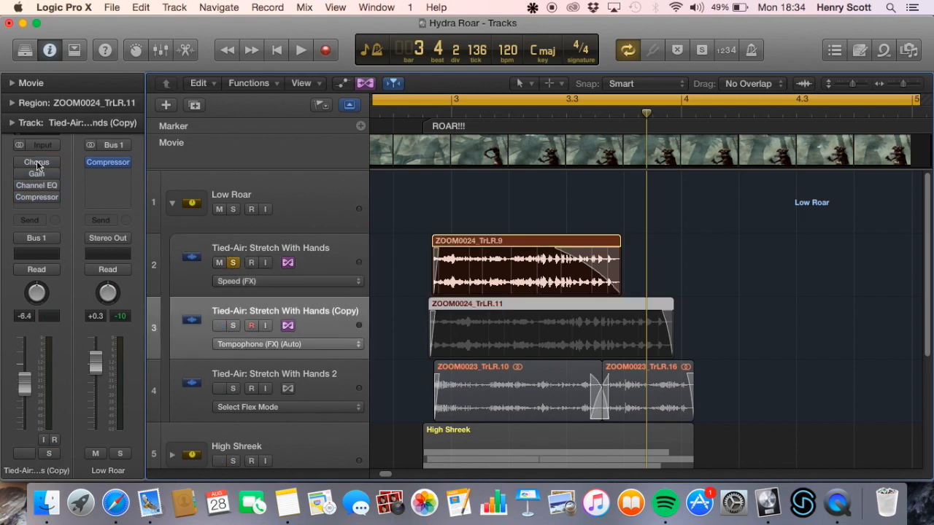
pyautogui.click(234, 265)
pyautogui.click(235, 327)
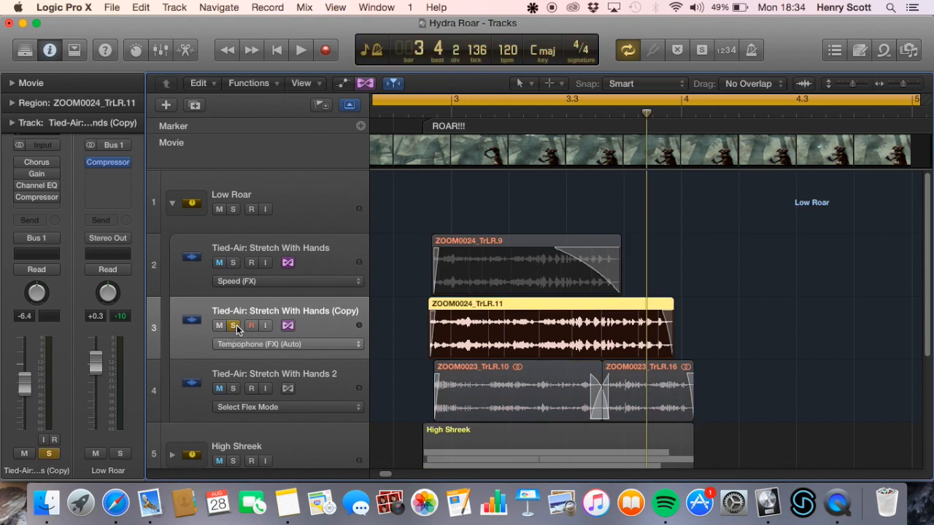
pyautogui.press('space')
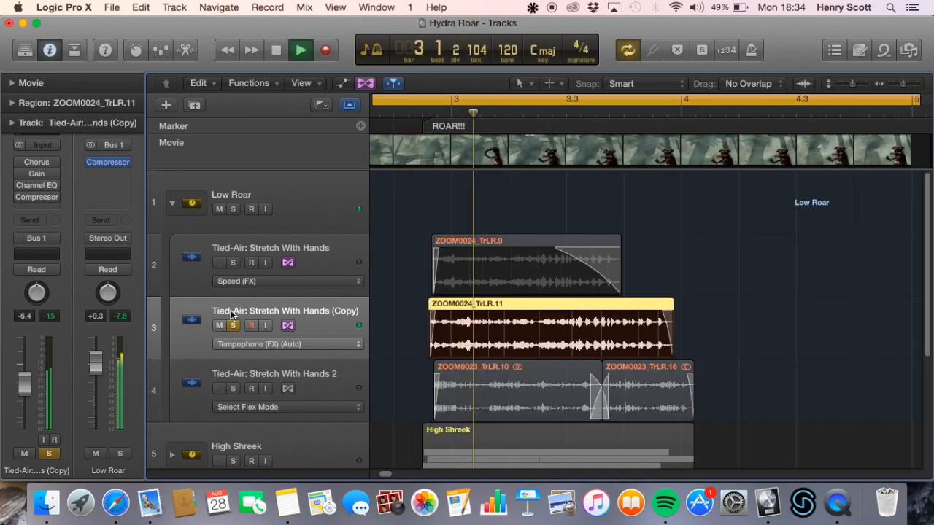
pyautogui.press('space')
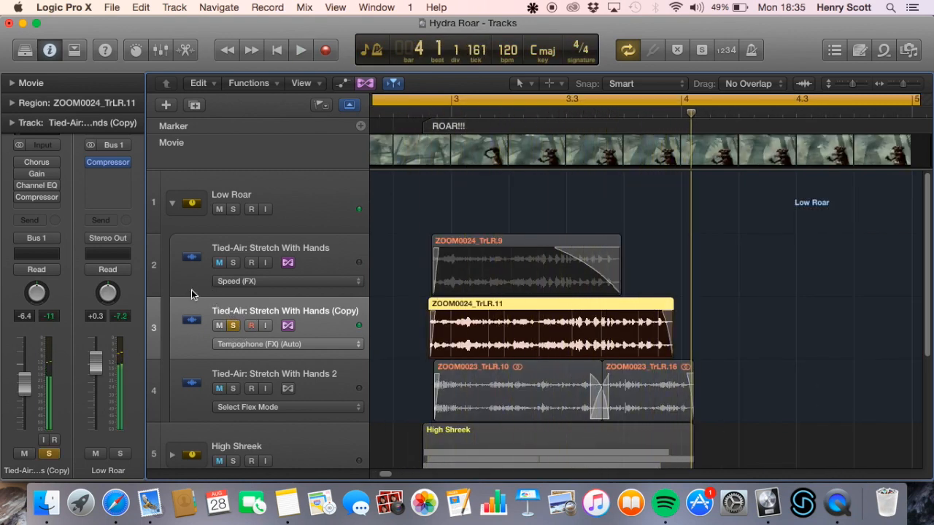
# Re-enable Chorus, then Gain, Channel EQ and Compressor on the Stretch With Hands copy, playing it after each change, and clear its solo
pyautogui.click(22, 163)
pyautogui.press('space')
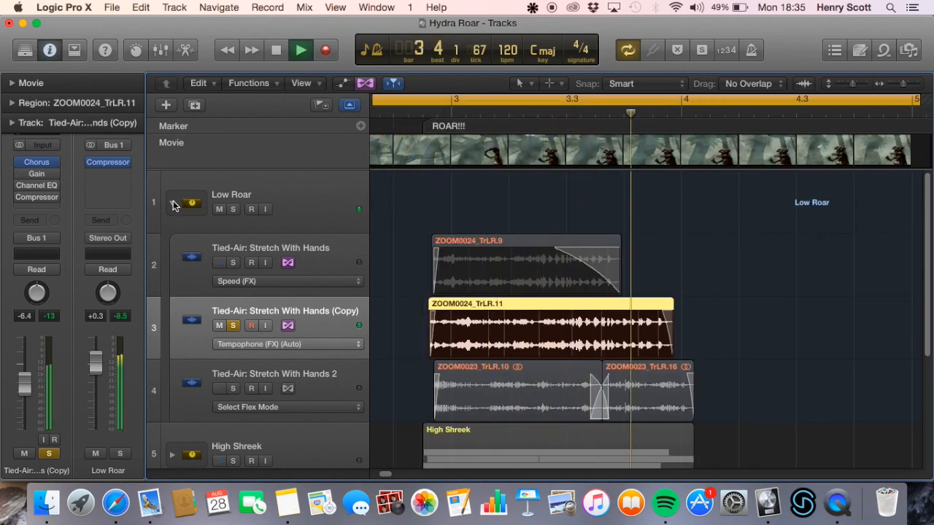
pyautogui.press('space')
pyautogui.moveTo(23, 175); pyautogui.dragTo(23, 197)
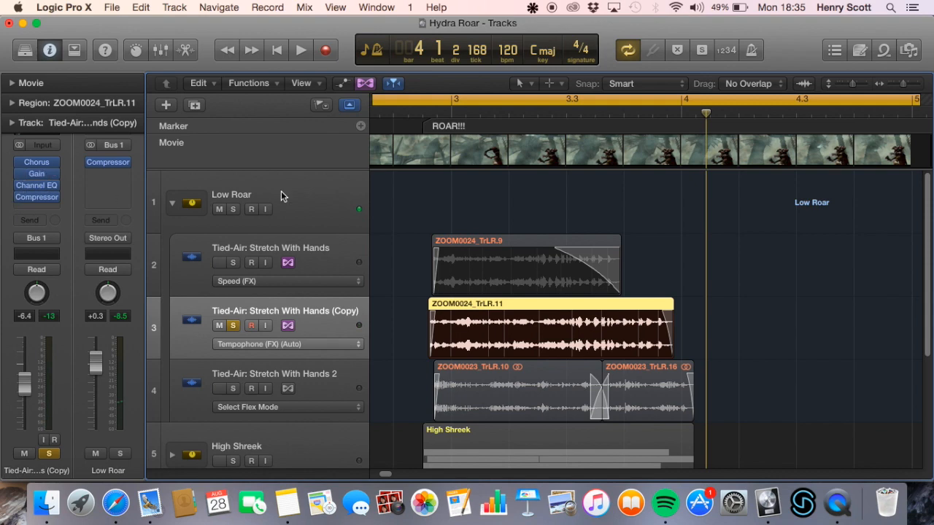
pyautogui.press('space')
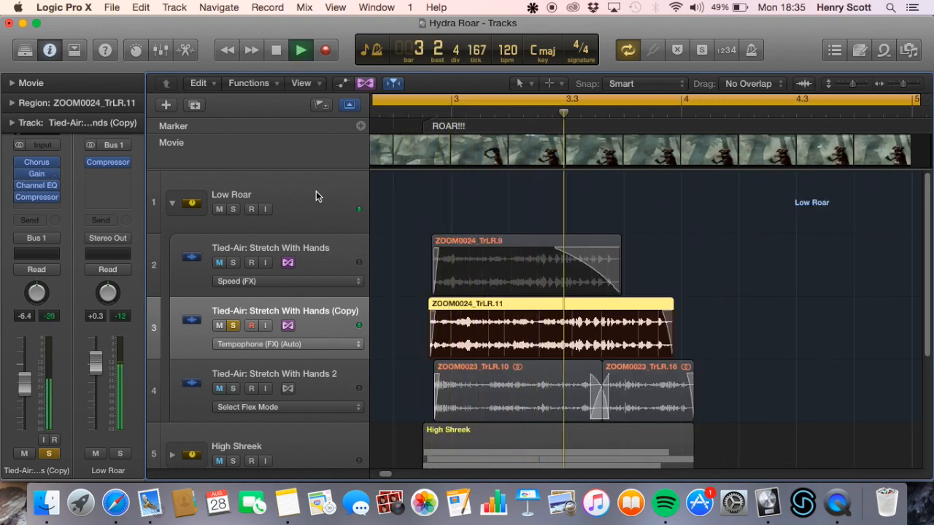
pyautogui.press('space')
pyautogui.press('s')
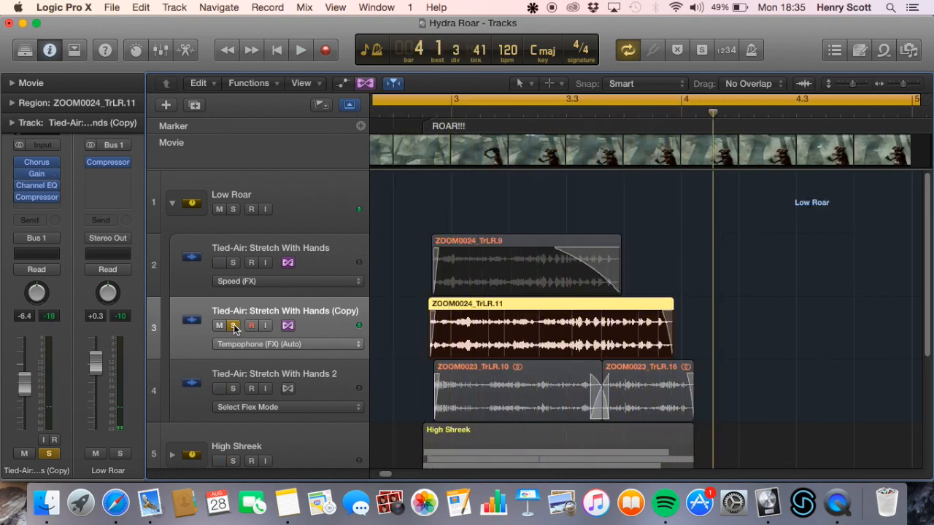
# Solo Tied-Air: Stretch With Hands 2, bypass all five of its plug-ins, and play it unprocessed
pyautogui.click(322, 387)
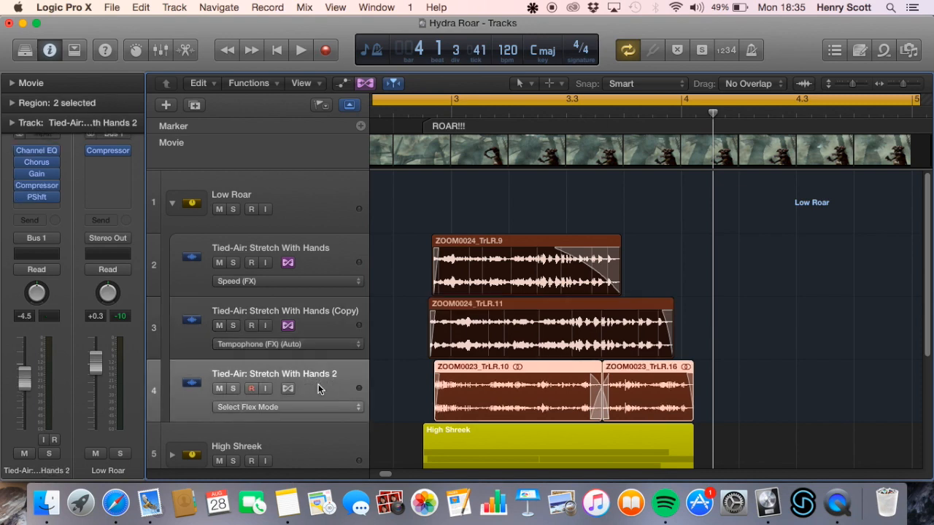
pyautogui.click(233, 389)
pyautogui.moveTo(20, 151); pyautogui.dragTo(20, 202)
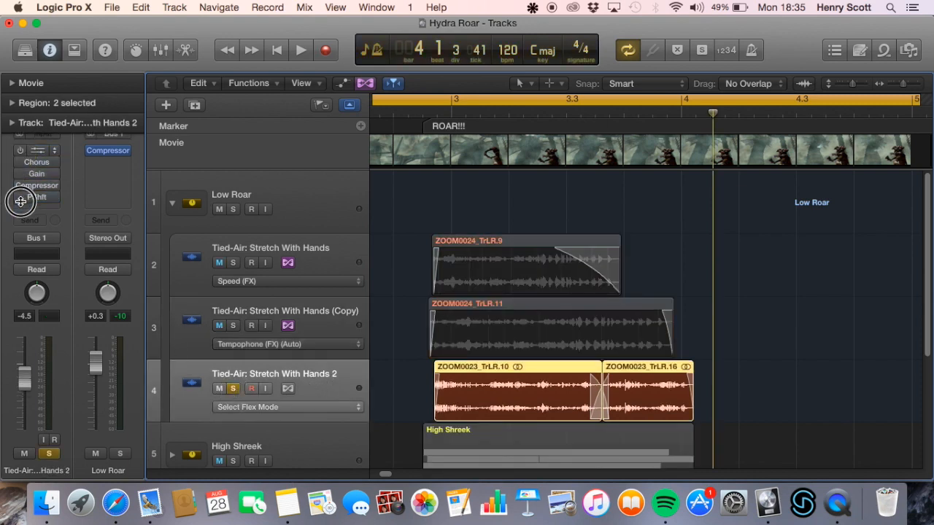
pyautogui.press('space')
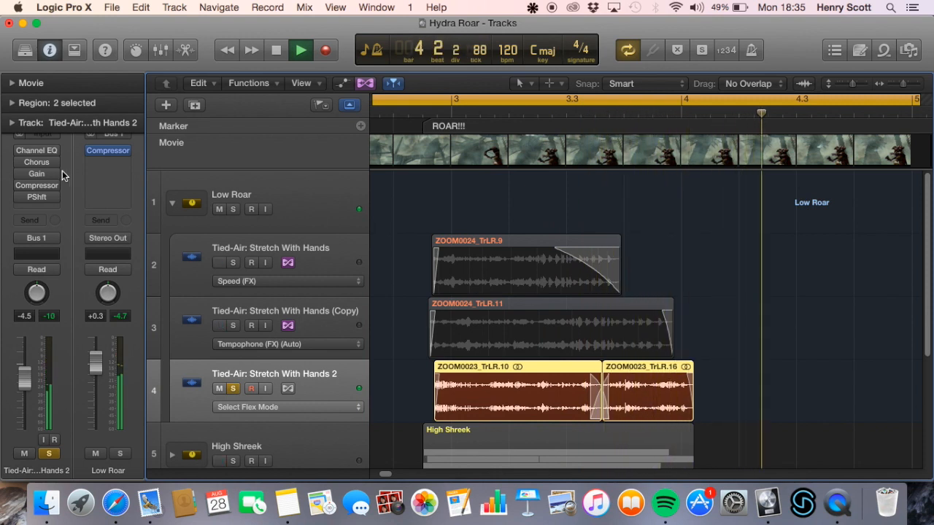
pyautogui.press('space')
# Re-enable Chorus and Pitch Shifter on Tied-Air: Stretch With Hands 2, inspect the Pitch Shifter settings, and play the track
pyautogui.click(20, 162)
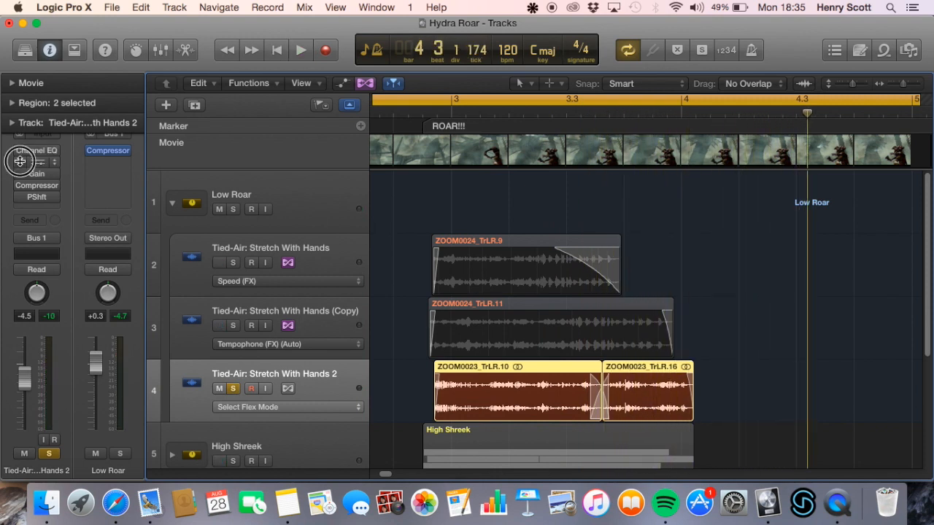
pyautogui.click(34, 198)
pyautogui.moveTo(191, 58); pyautogui.dragTo(388, 78)
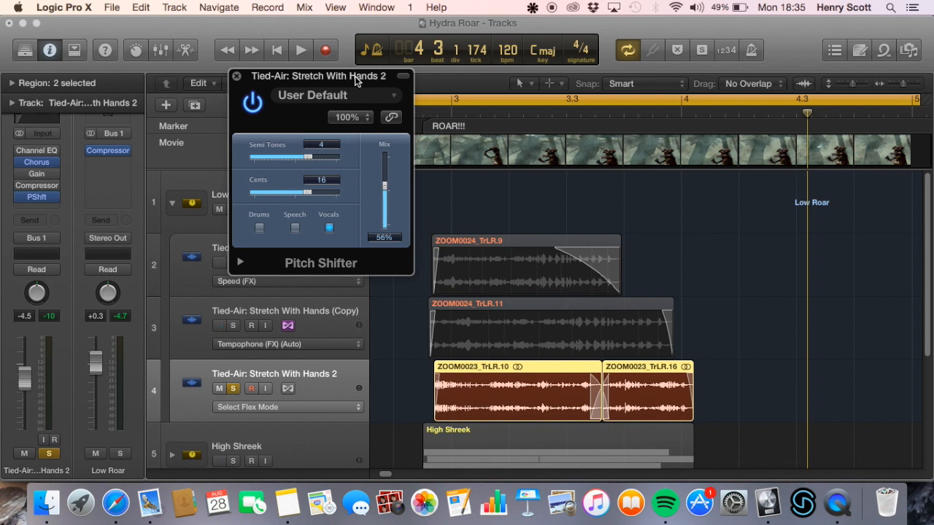
pyautogui.click(237, 75)
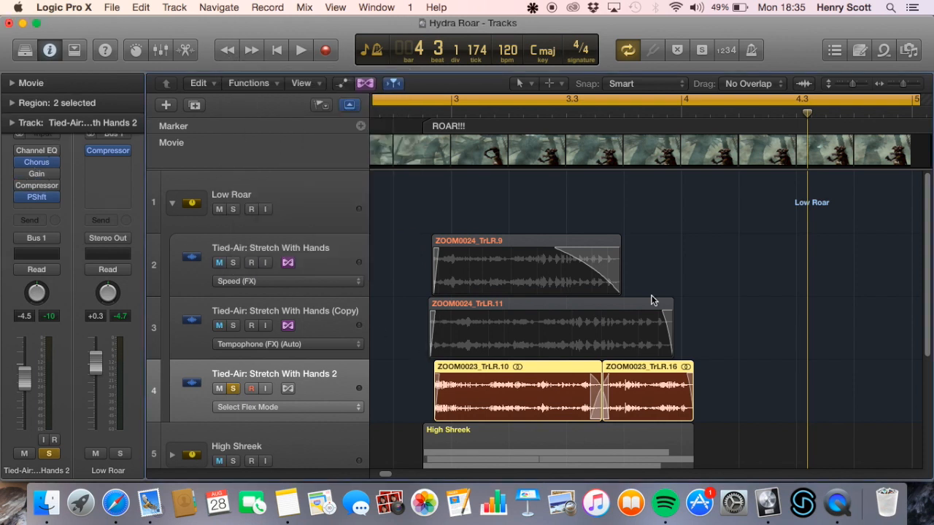
pyautogui.press('space')
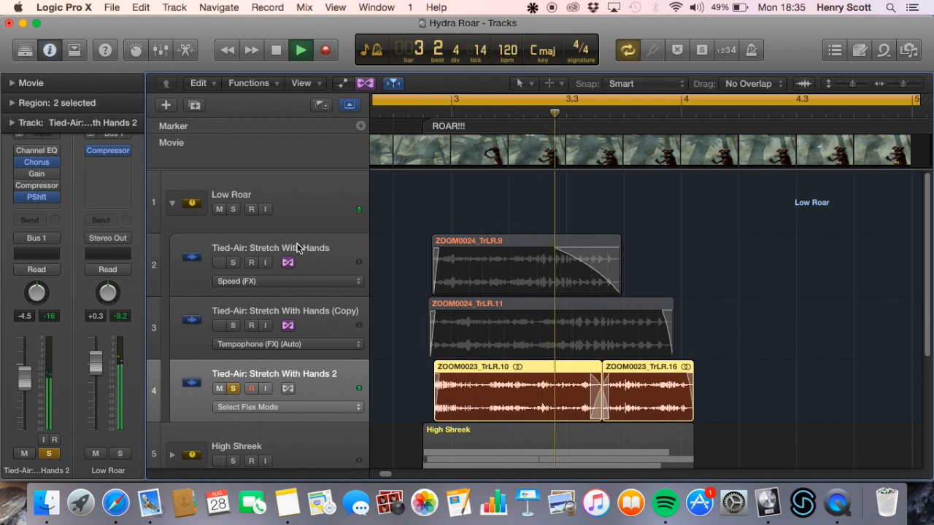
pyautogui.press('space')
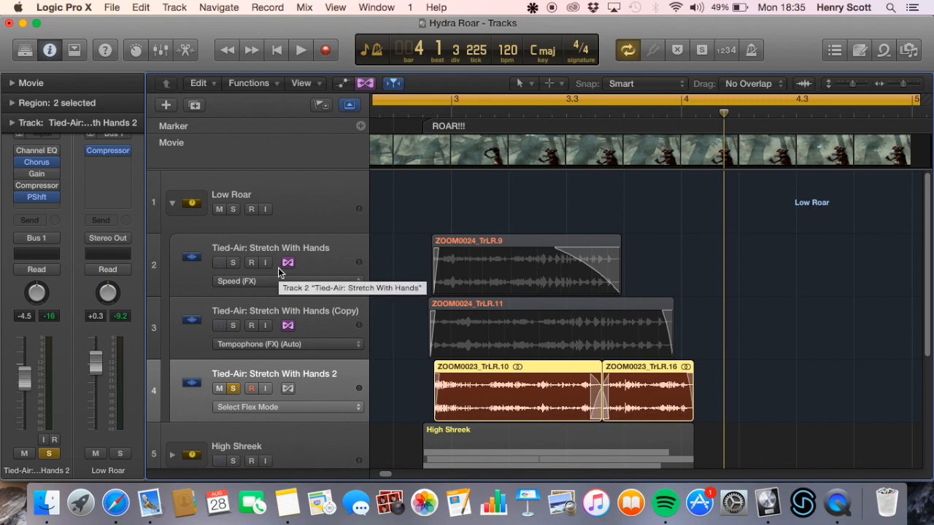
# Re-enable Channel EQ, Gain and Compressor on Tied-Air: Stretch With Hands 2, play it fully processed, and clear its solo
pyautogui.rightClick(23, 151)
pyautogui.click(21, 149)
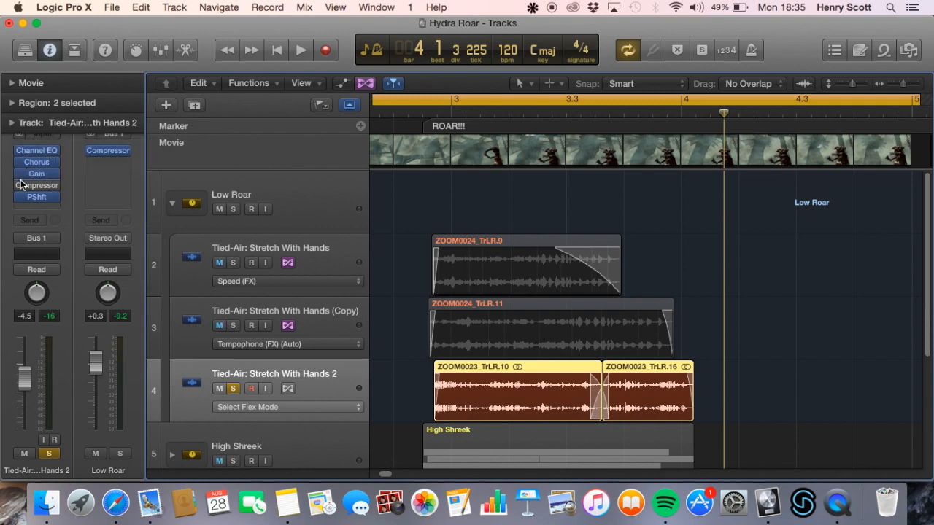
pyautogui.press('space')
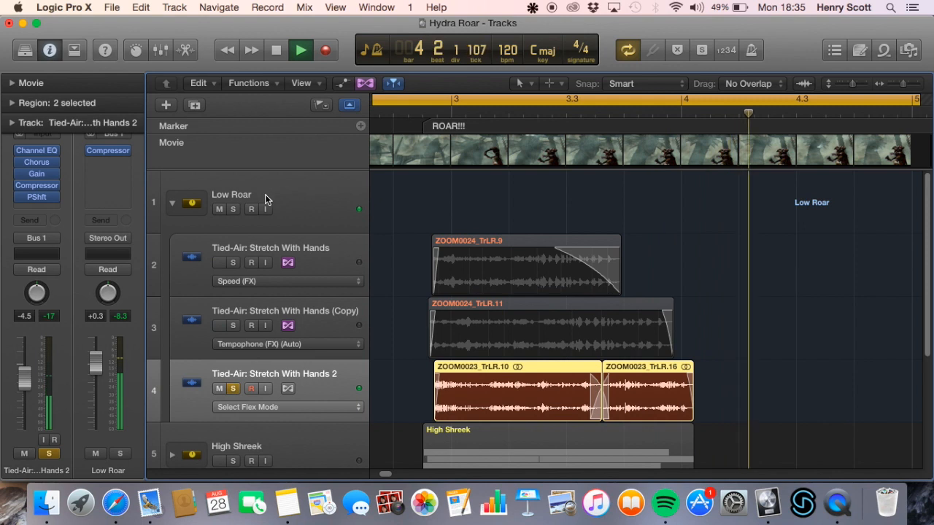
pyautogui.press('space')
pyautogui.click(232, 389)
# Solo the whole Low Roar stack, play its three processed tracks together, and clear the solo
pyautogui.click(233, 209)
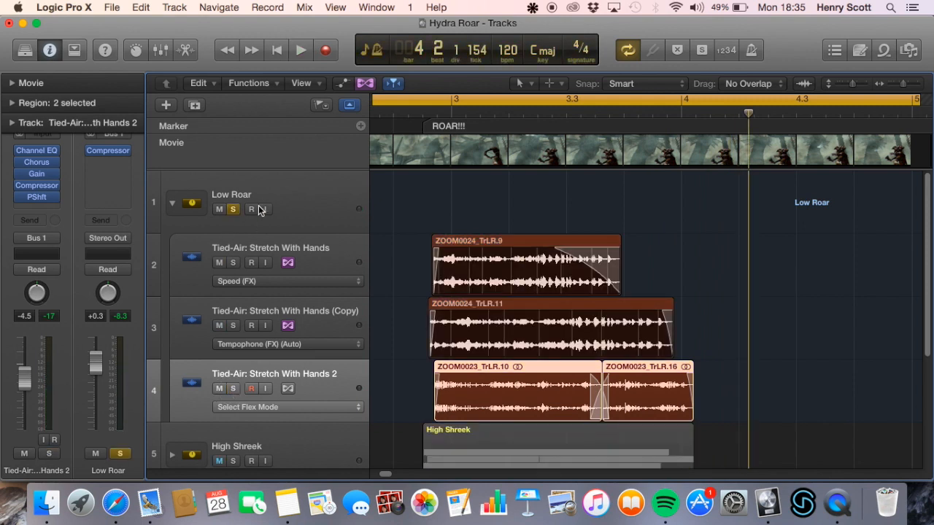
pyautogui.click(302, 197)
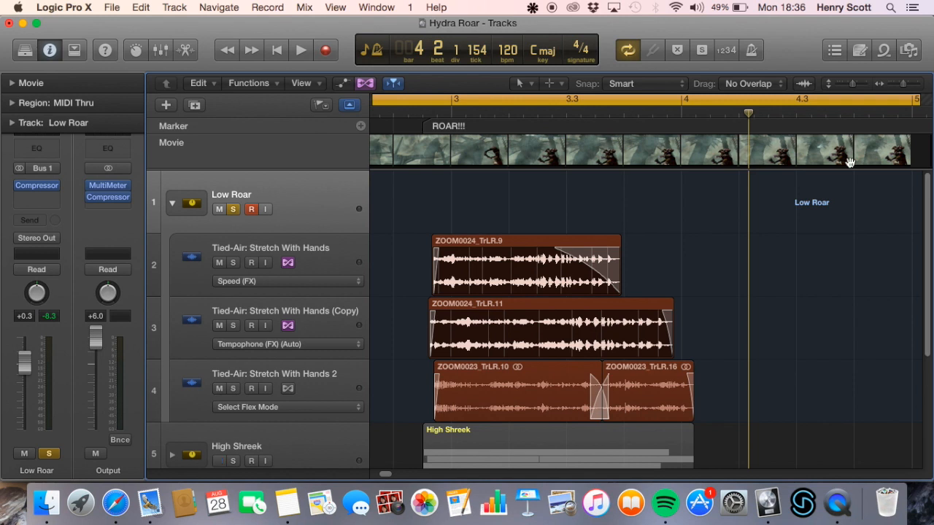
pyautogui.press('space')
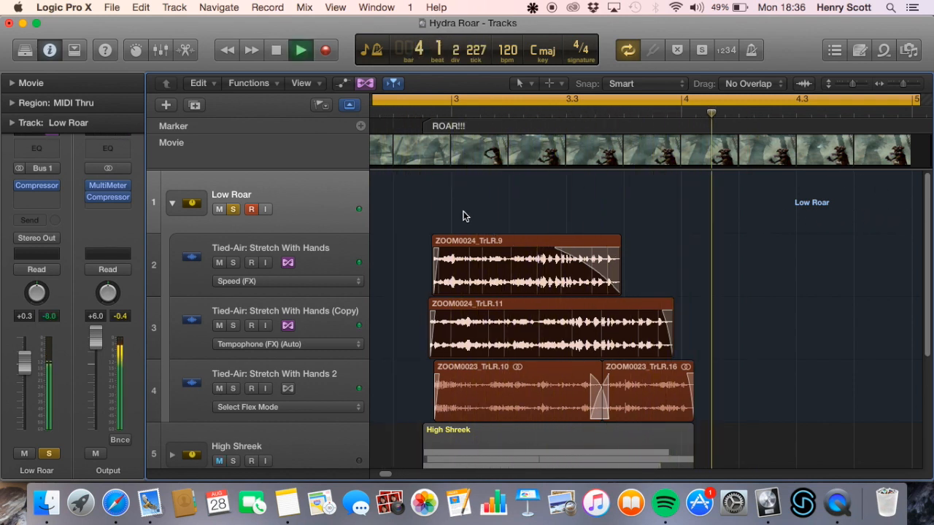
pyautogui.press('space')
pyautogui.click(232, 209)
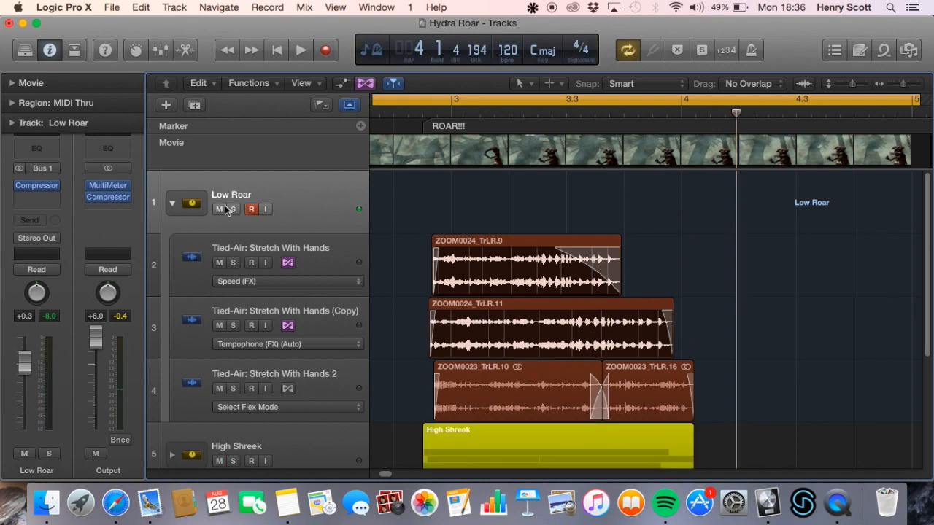
# Collapse the Low Roar stack and expand the High Shreek stack to show its three Untied-Air: Release Slowly tracks
pyautogui.click(173, 204)
pyautogui.click(171, 265)
pyautogui.scroll(-2, 256, 292)
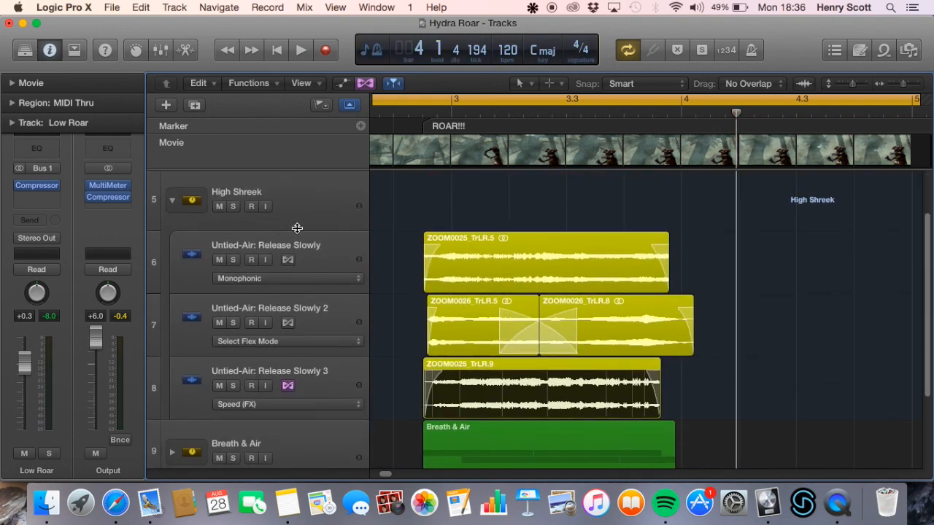
# Solo the High Shreek stack and play its three tracks together with the stack's AUPitch enabled
pyautogui.click(323, 250)
pyautogui.click(314, 189)
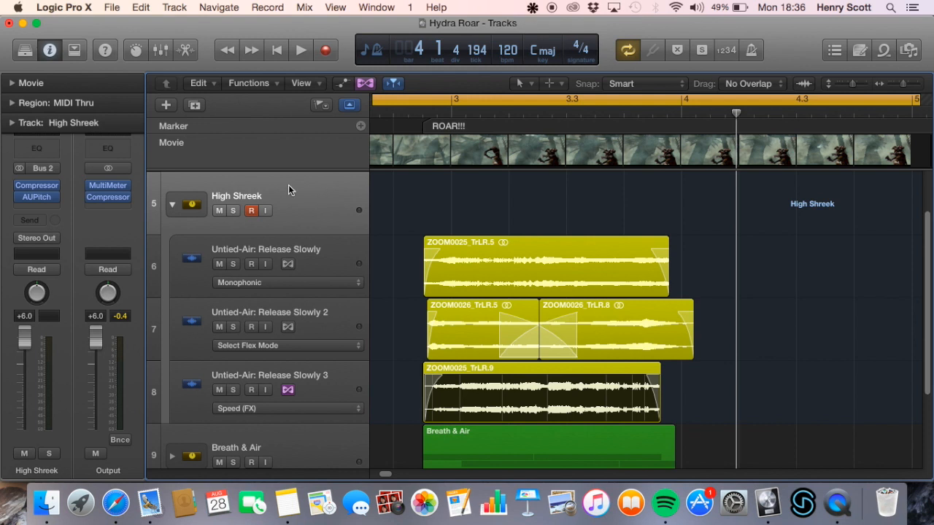
pyautogui.moveTo(22, 202)
pyautogui.click(233, 212)
pyautogui.press('space')
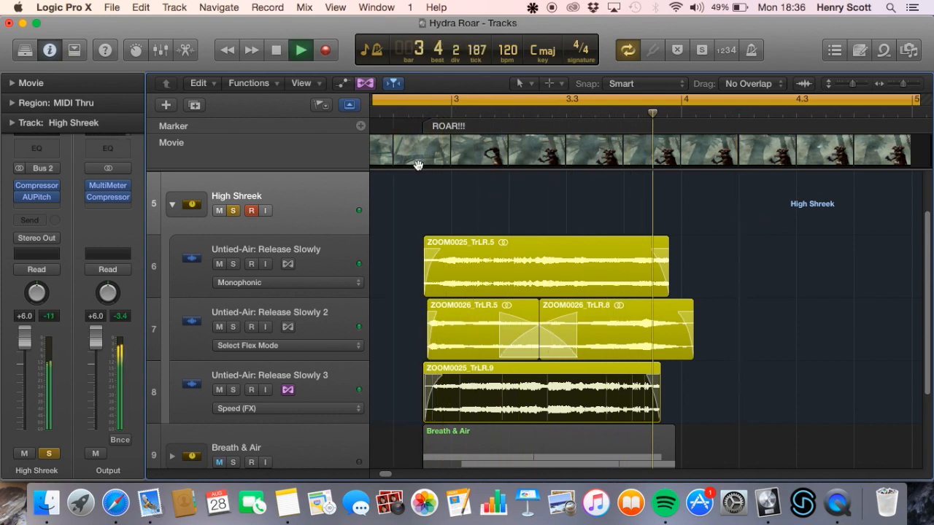
pyautogui.press('space')
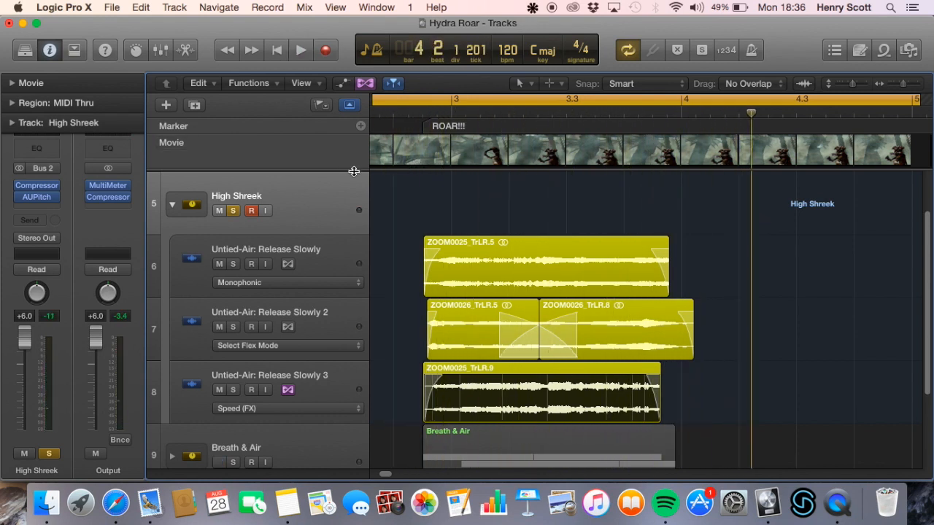
# Bypass AUPitch on the High Shreek stack and play the soloed stack without it
pyautogui.moveTo(22, 197)
pyautogui.press('space')
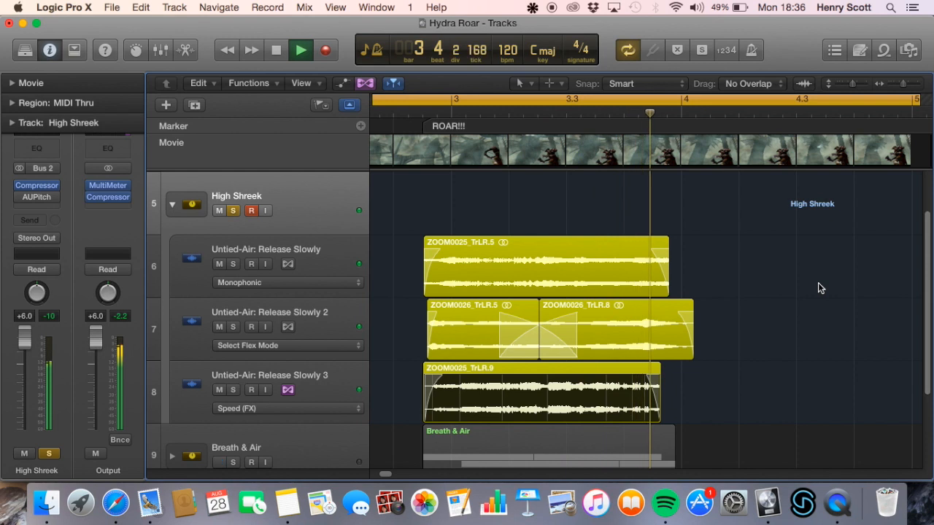
pyautogui.press('space')
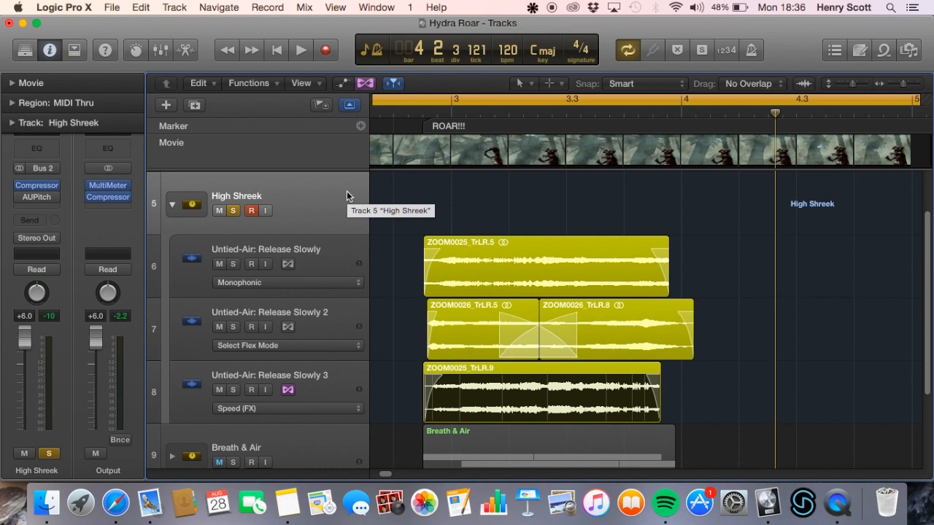
# Solo Low Roar alongside the collapsed High Shreek stack and play both with High Shreek's AUPitch bypassed and again with it re-enabled
pyautogui.click(172, 204)
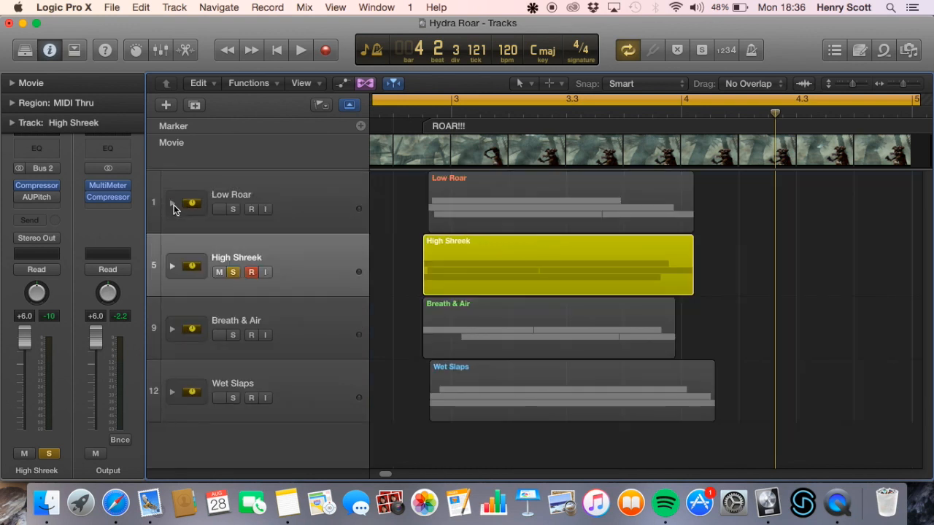
pyautogui.click(260, 192)
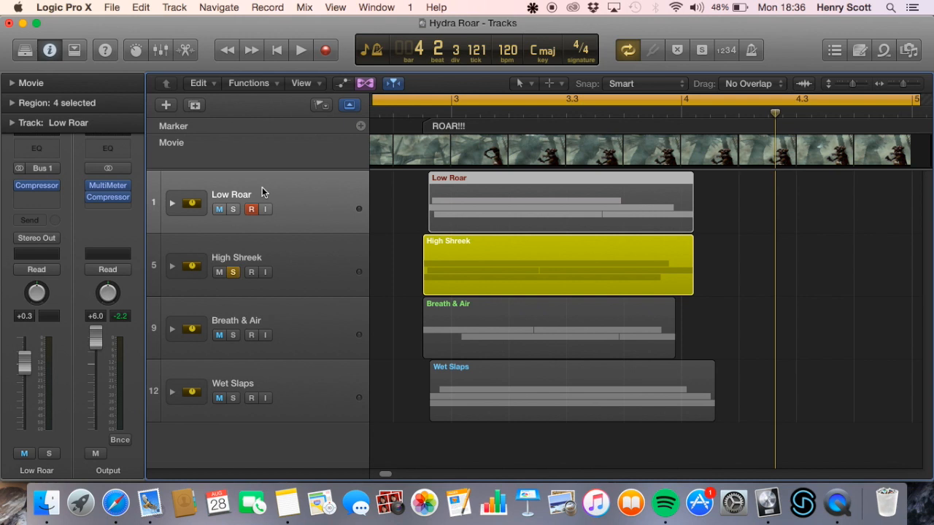
pyautogui.click(232, 210)
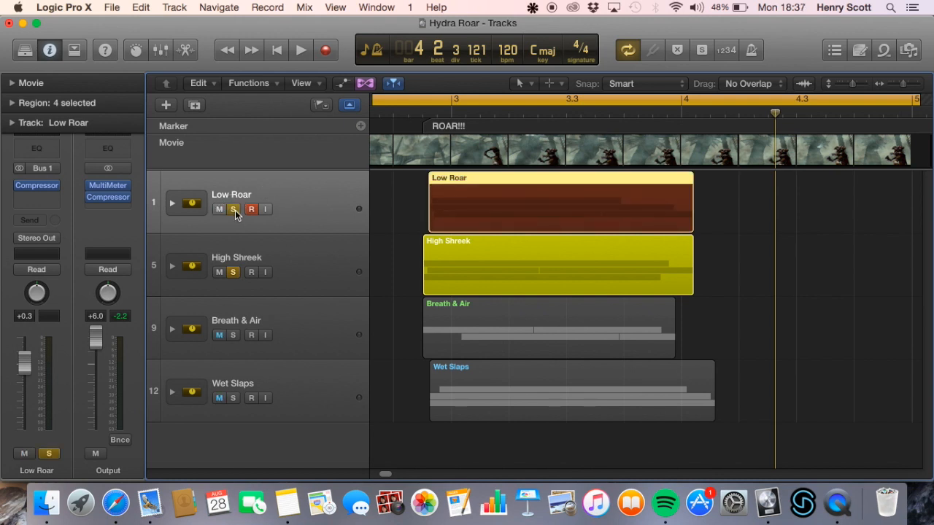
pyautogui.click(298, 264)
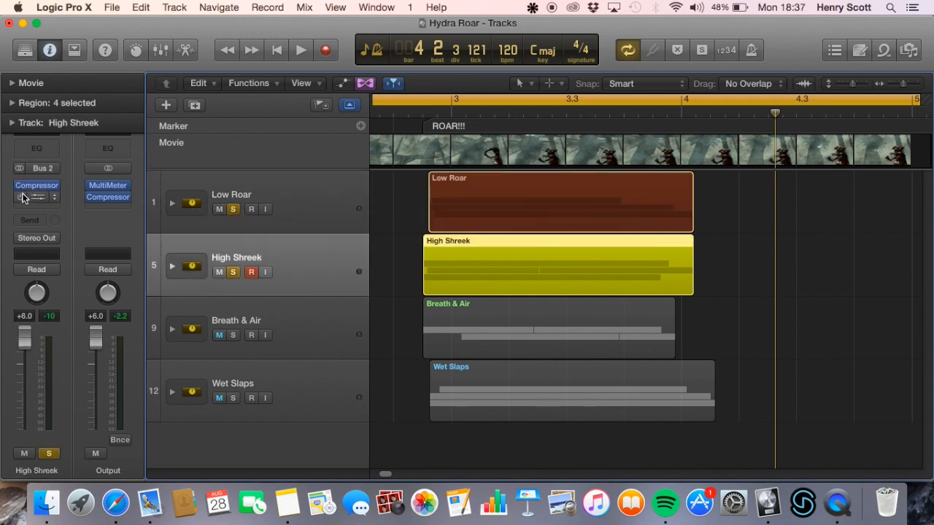
pyautogui.moveTo(18, 203)
pyautogui.press('space')
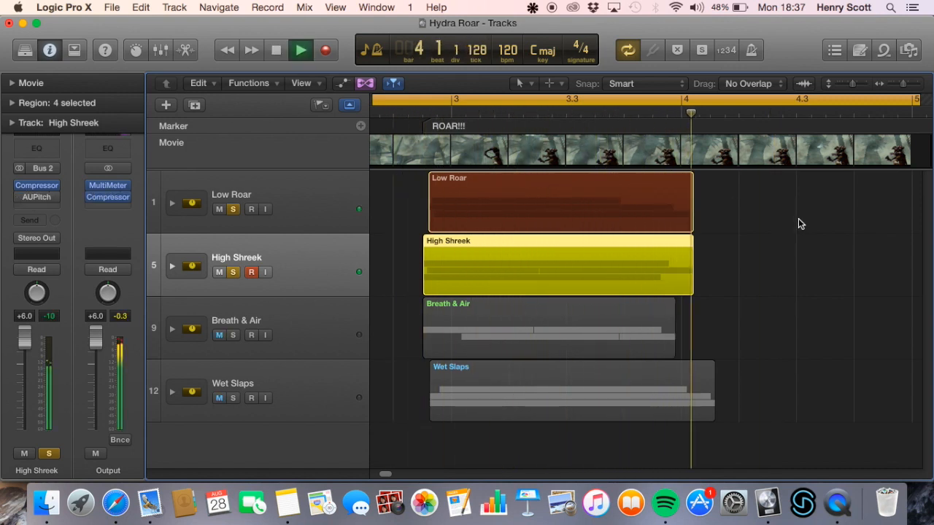
pyautogui.press('space')
pyautogui.press('space')
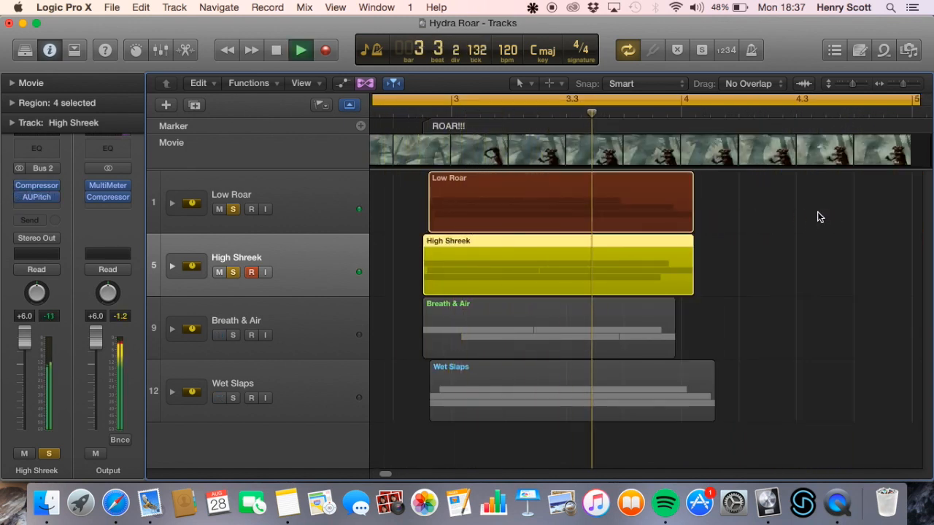
pyautogui.press('space')
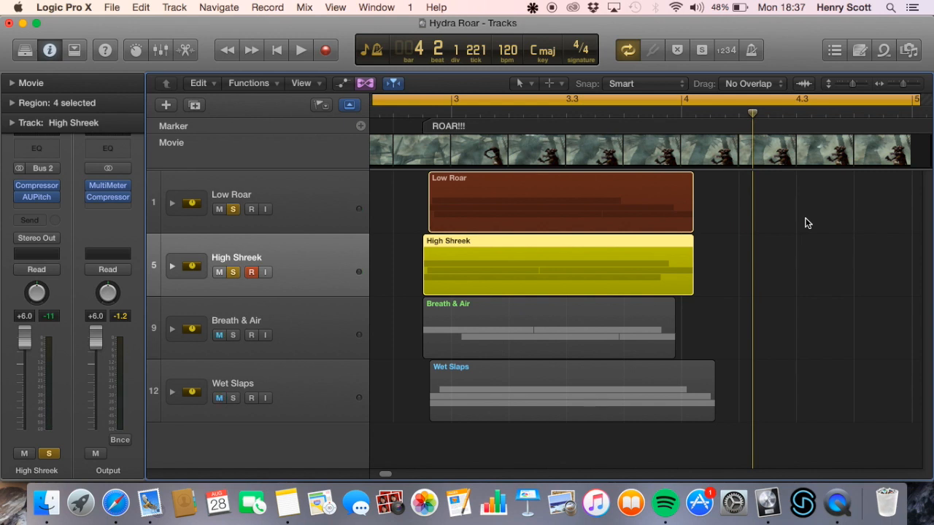
# Clear Low Roar's solo, expand High Shreek, and remove the bypassed last Compressor from Untied-Air: Release Slowly
pyautogui.click(172, 266)
pyautogui.click(233, 211)
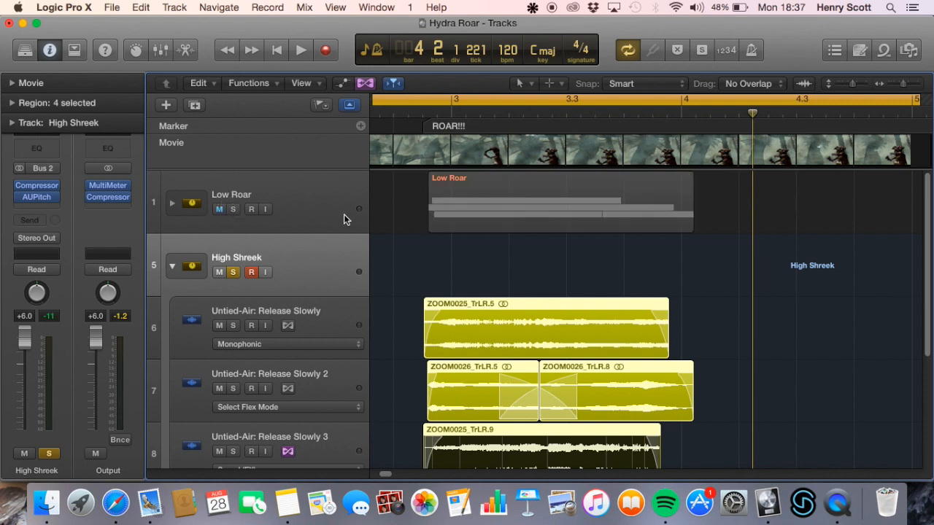
pyautogui.scroll(-1, 316, 273)
pyautogui.click(329, 313)
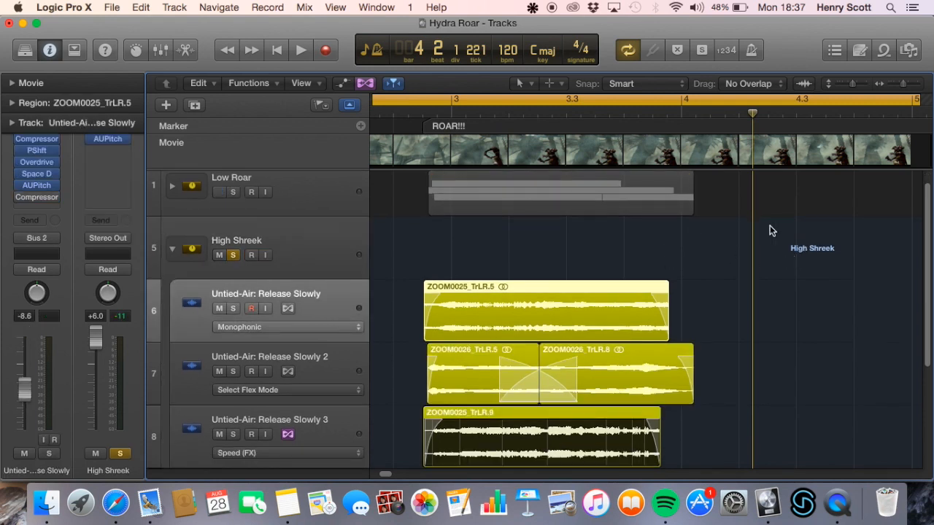
pyautogui.scroll(-1, 641, 275)
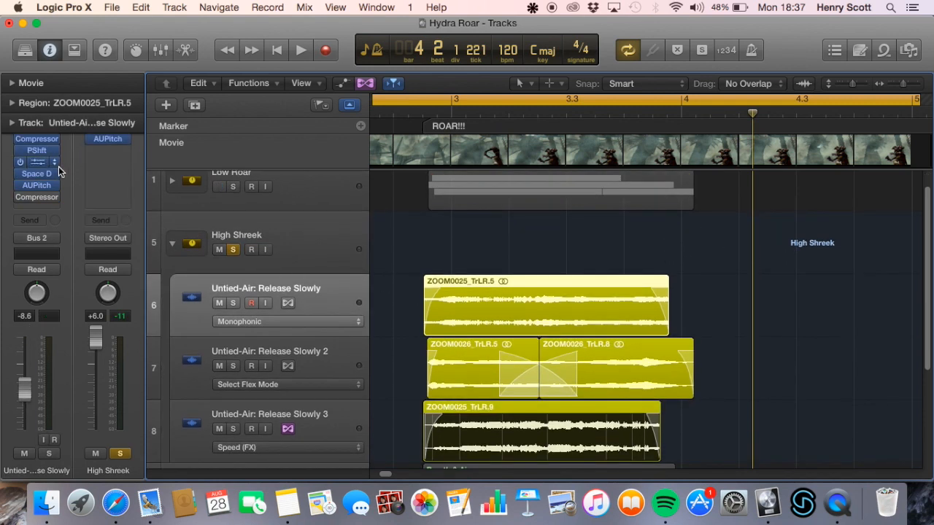
pyautogui.click(59, 201)
pyautogui.click(57, 216)
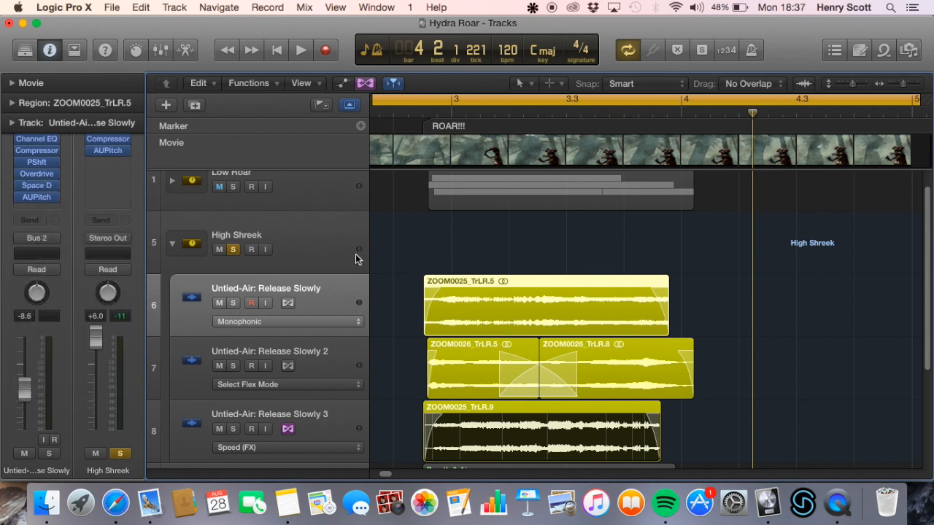
# Inspect the AUPitch, Space Designer and Overdrive settings on Untied-Air: Release Slowly, closing each plug-in window
pyautogui.click(35, 198)
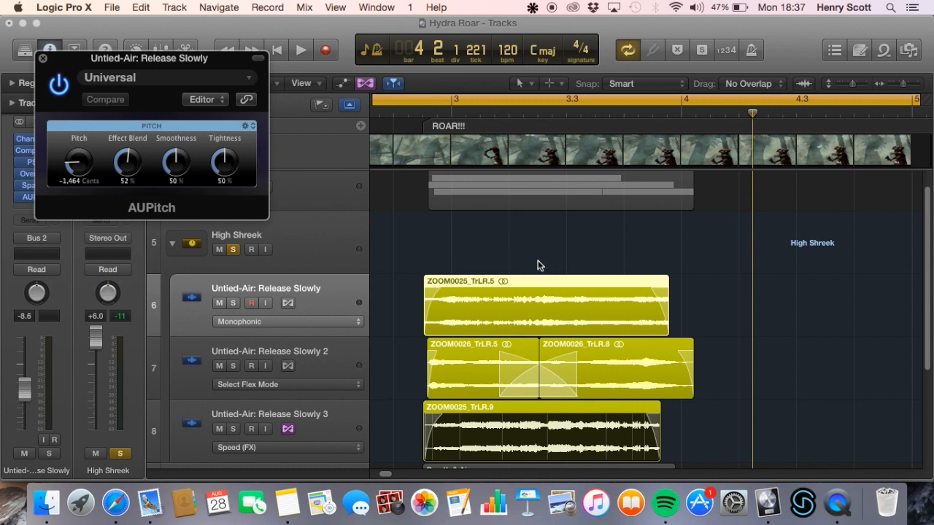
pyautogui.click(43, 58)
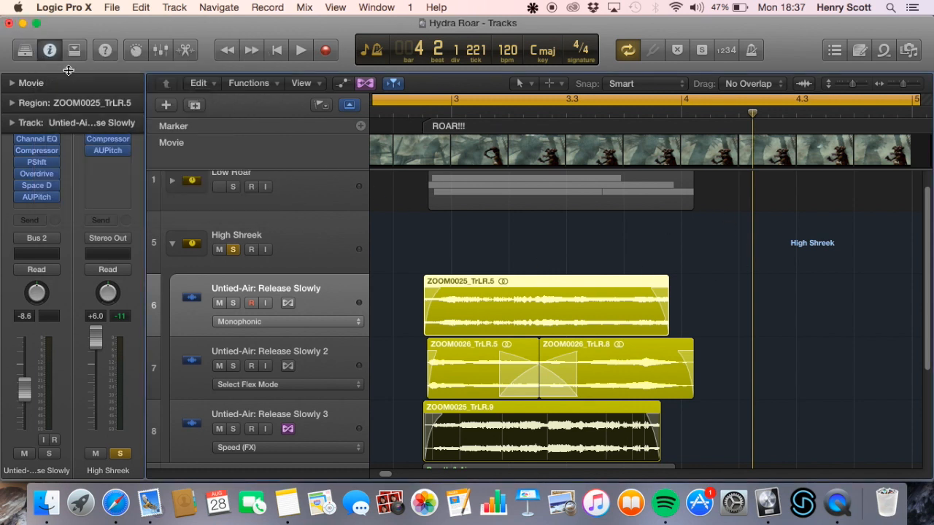
pyautogui.click(40, 186)
pyautogui.moveTo(54, 58); pyautogui.dragTo(362, 90)
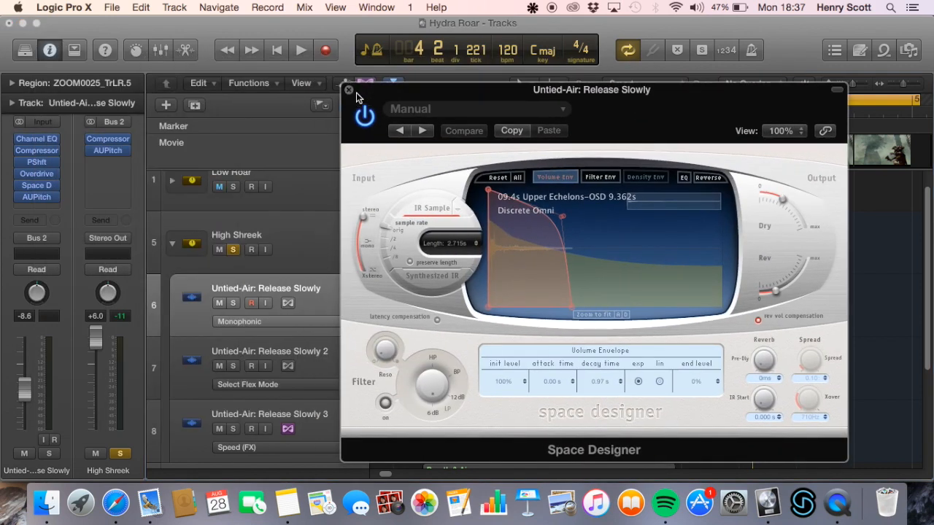
pyautogui.click(348, 90)
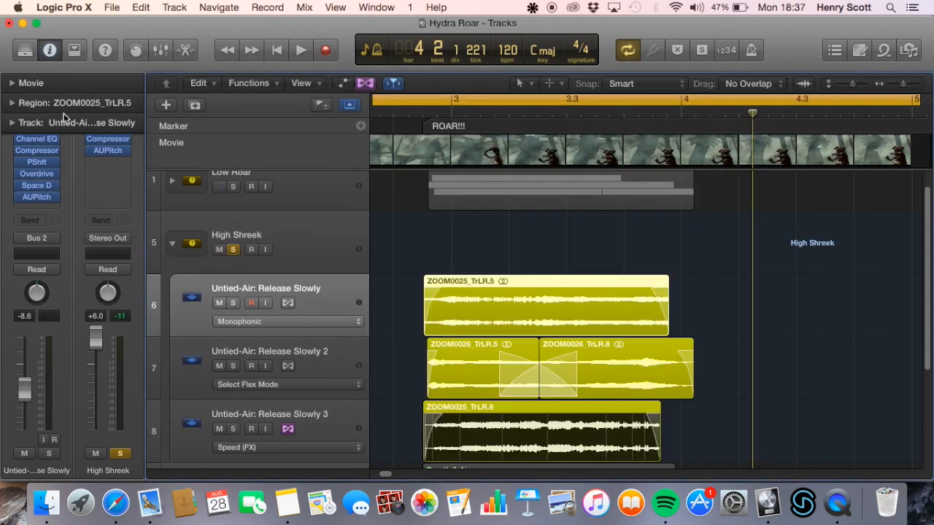
pyautogui.click(37, 174)
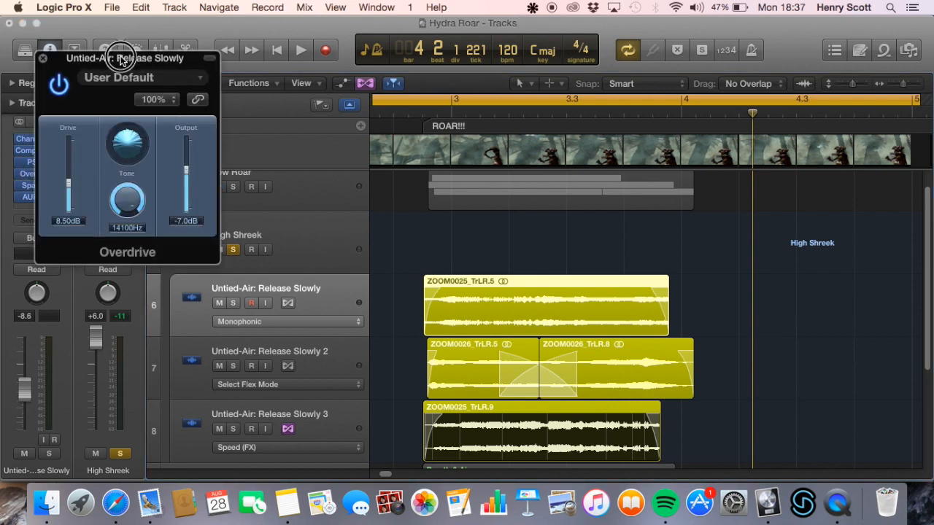
pyautogui.moveTo(122, 61); pyautogui.dragTo(616, 121)
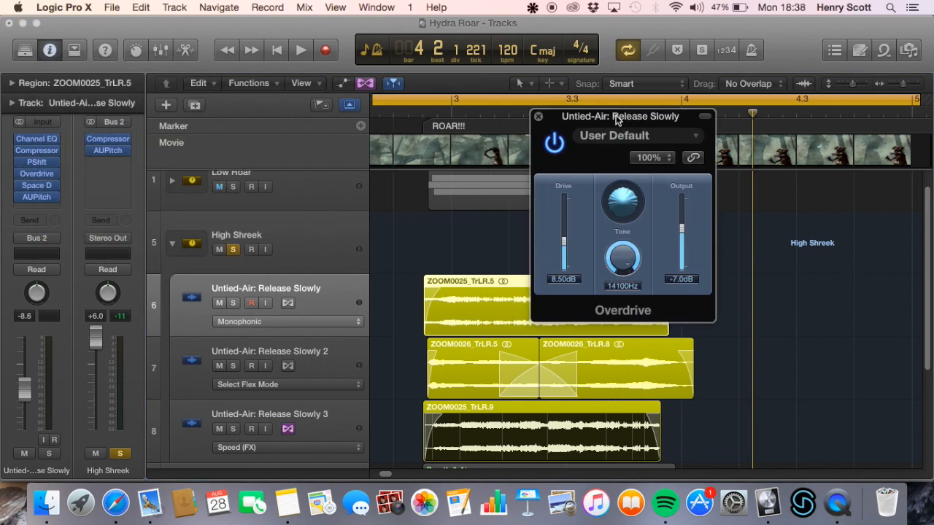
pyautogui.click(539, 118)
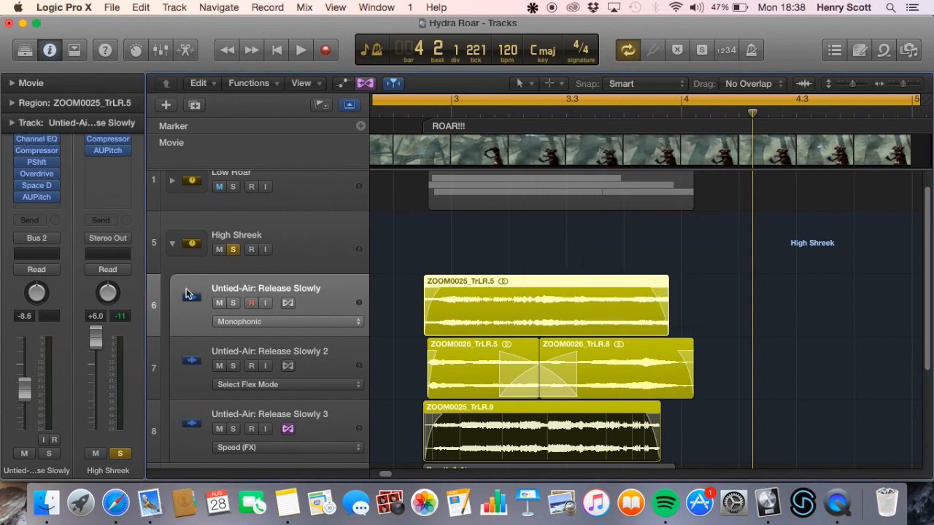
# Bypass all plug-ins on Untied-Air: Release Slowly, solo that track instead of the High Shreek stack, and play it
pyautogui.click(234, 304)
pyautogui.click(233, 249)
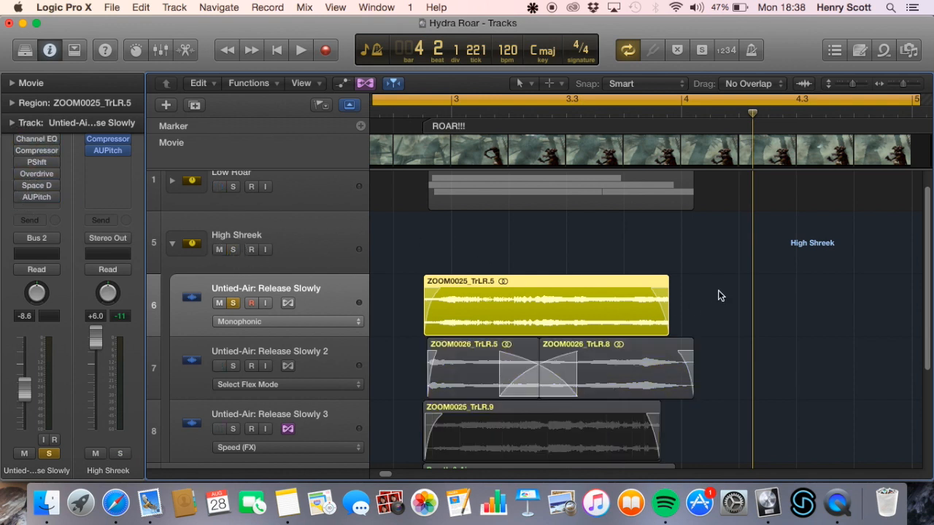
pyautogui.press('space')
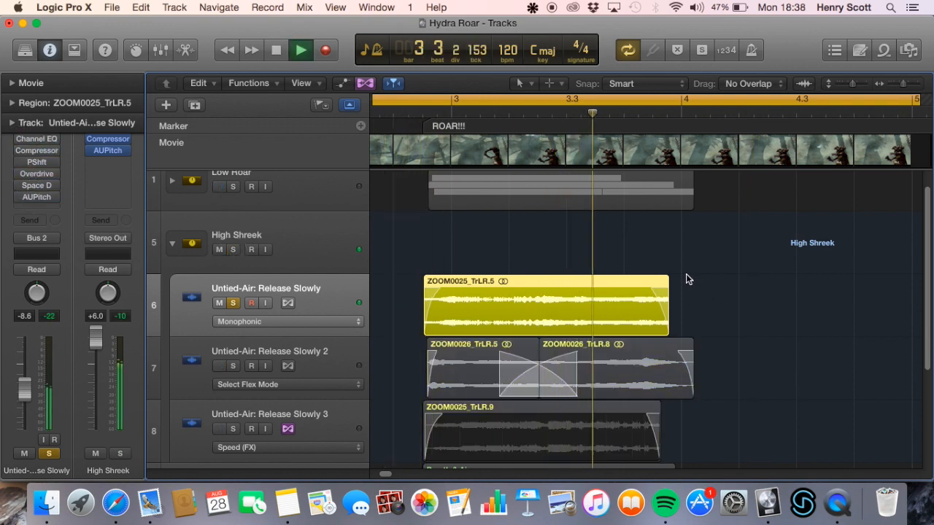
pyautogui.press('space')
# Bypass AUPitch on the High Shreek stack and play the soloed Untied-Air: Release Slowly track
pyautogui.click(324, 226)
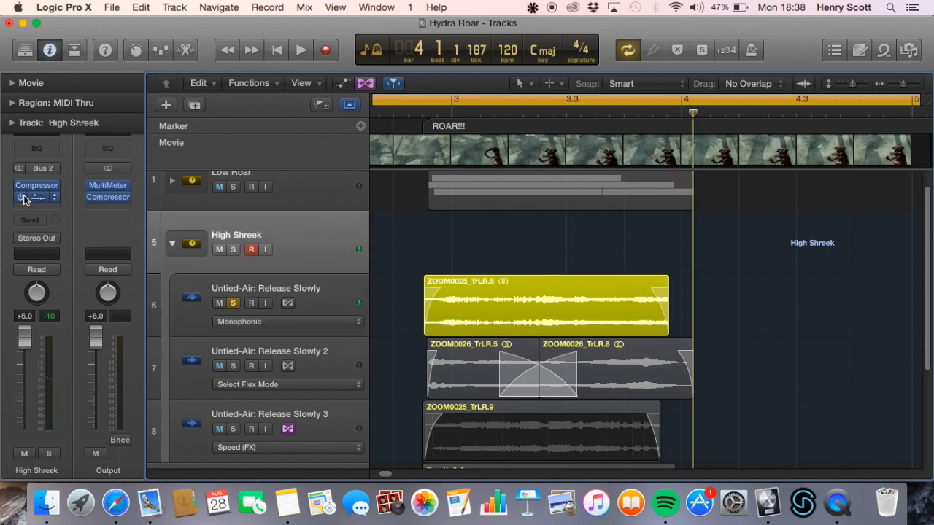
pyautogui.click(325, 295)
pyautogui.press('space')
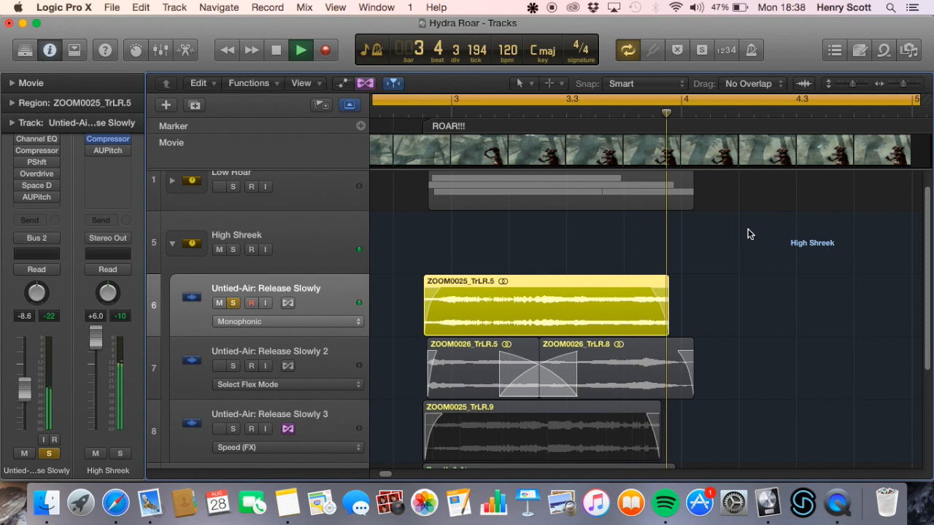
pyautogui.press('space')
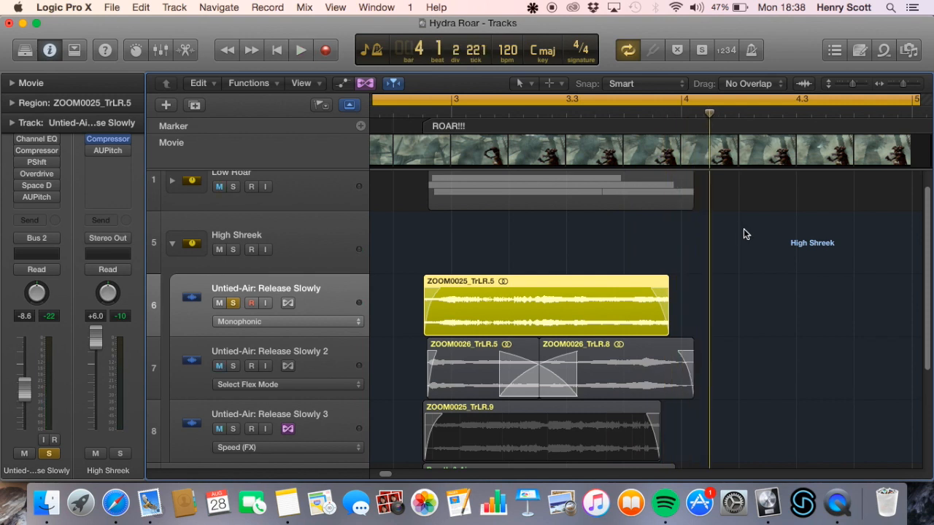
# Enable only the Pitch Shifter on Untied-Air: Release Slowly and play the track with it
pyautogui.moveTo(20, 164)
pyautogui.press('space')
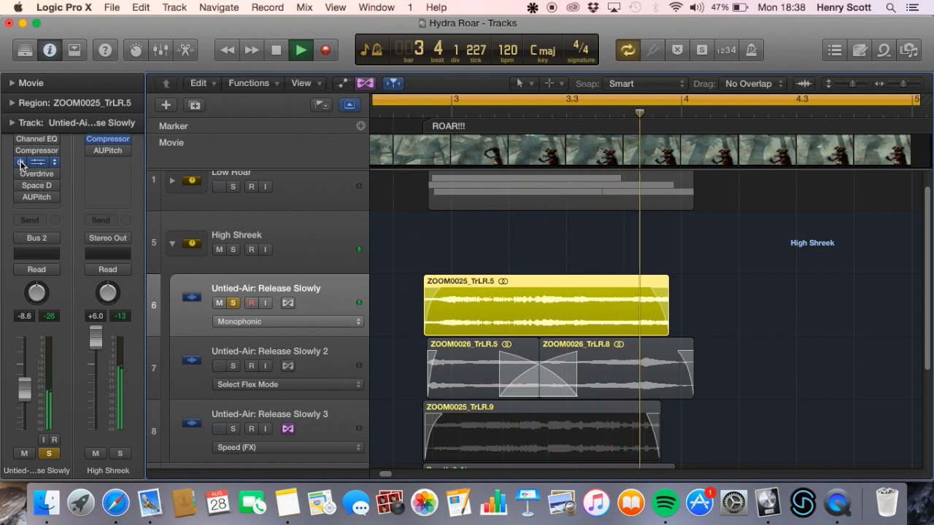
pyautogui.press('space')
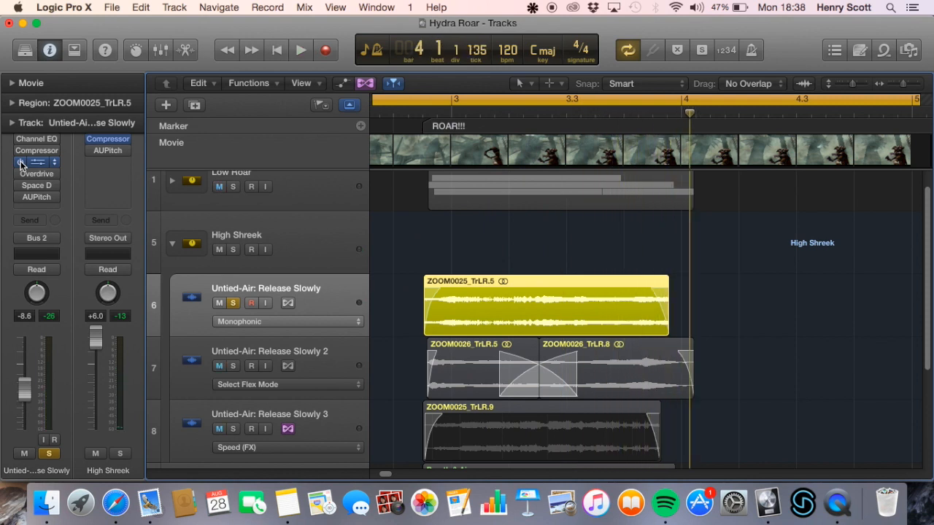
# Enable Overdrive along with the Pitch Shifter on Untied-Air: Release Slowly and play the track
pyautogui.click(20, 164)
pyautogui.press('space')
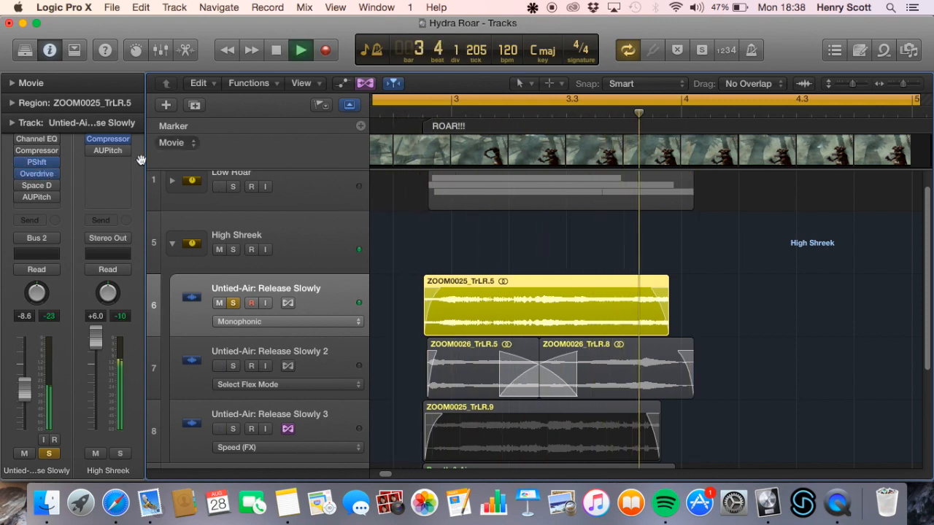
pyautogui.press('space')
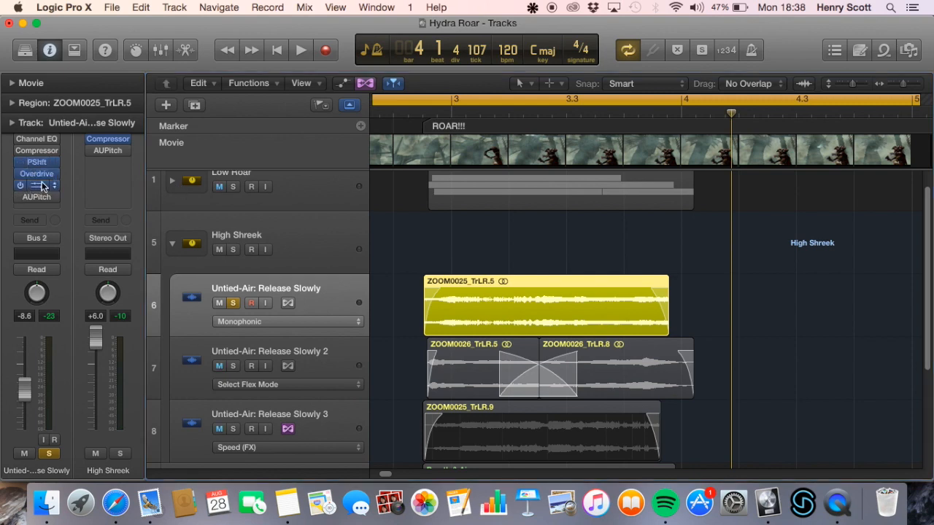
# Enable Space Designer on Untied-Air: Release Slowly and browse its HD Surround Outdoor presets without choosing one
pyautogui.click(30, 185)
pyautogui.moveTo(631, 119); pyautogui.dragTo(538, 86)
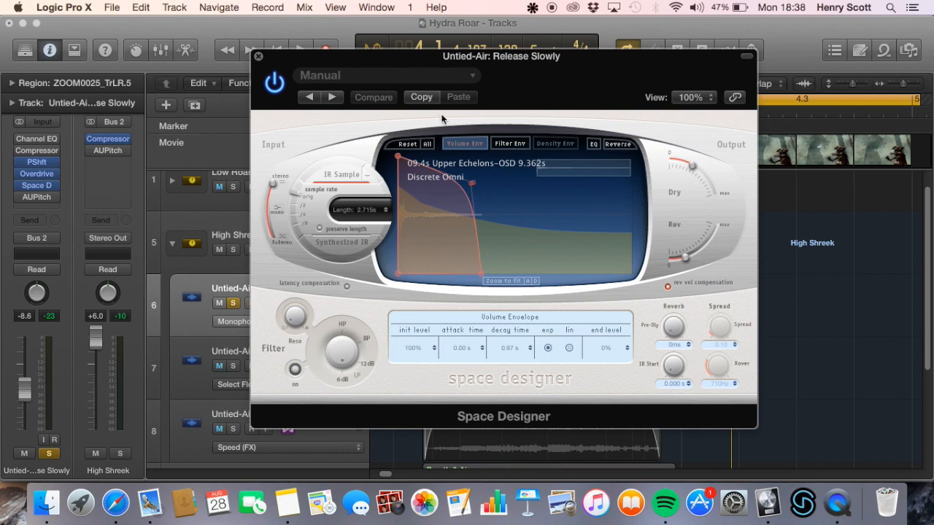
pyautogui.click(409, 81)
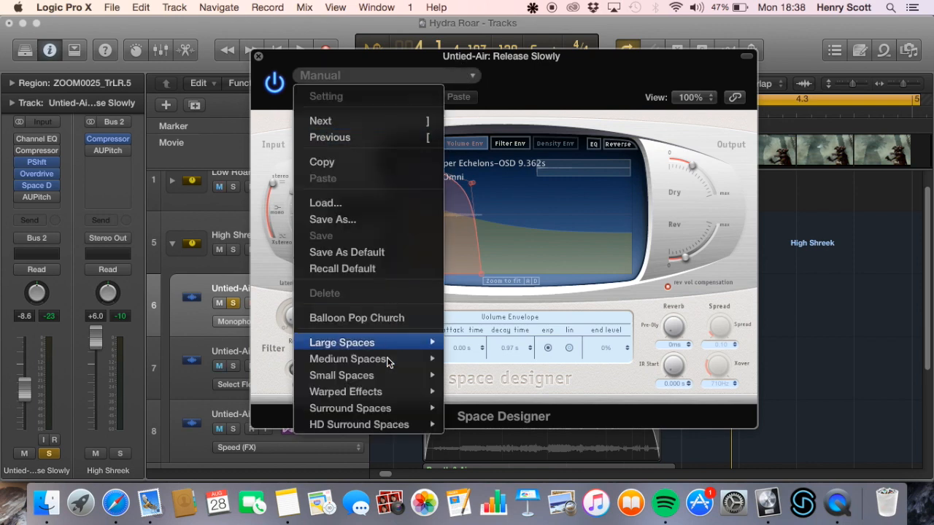
pyautogui.moveTo(408, 424)
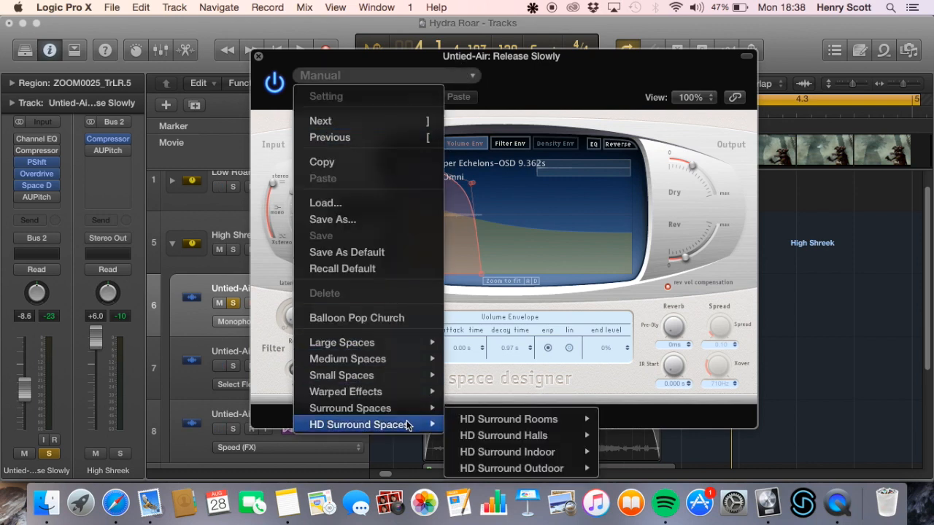
pyautogui.moveTo(531, 470)
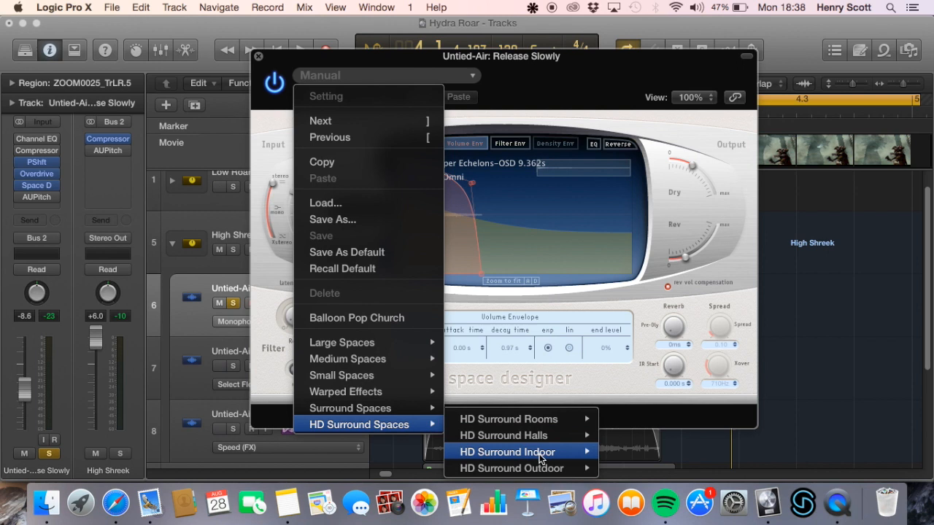
pyautogui.moveTo(559, 474)
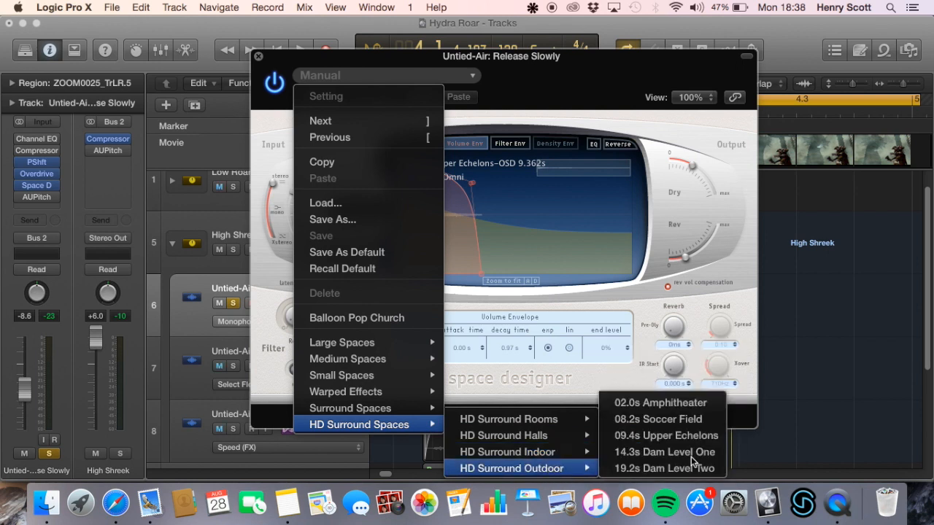
pyautogui.moveTo(523, 452)
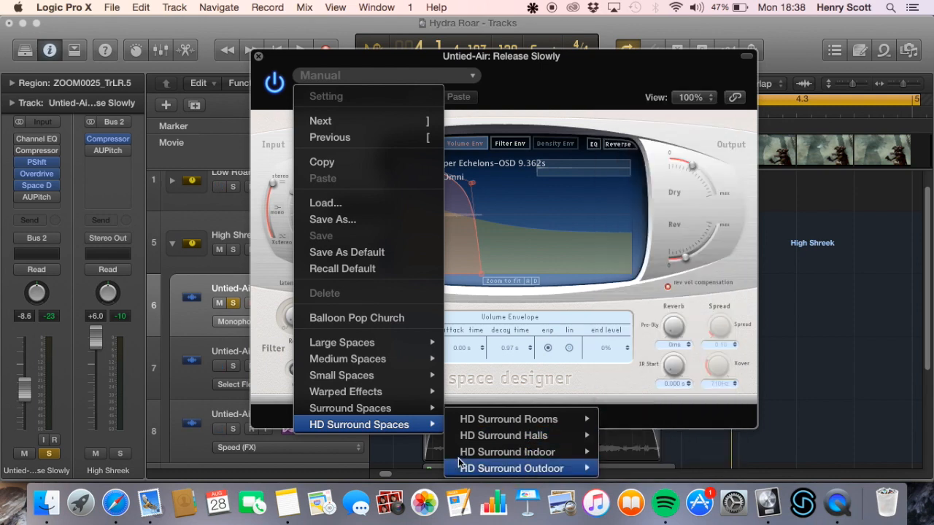
pyautogui.click(555, 99)
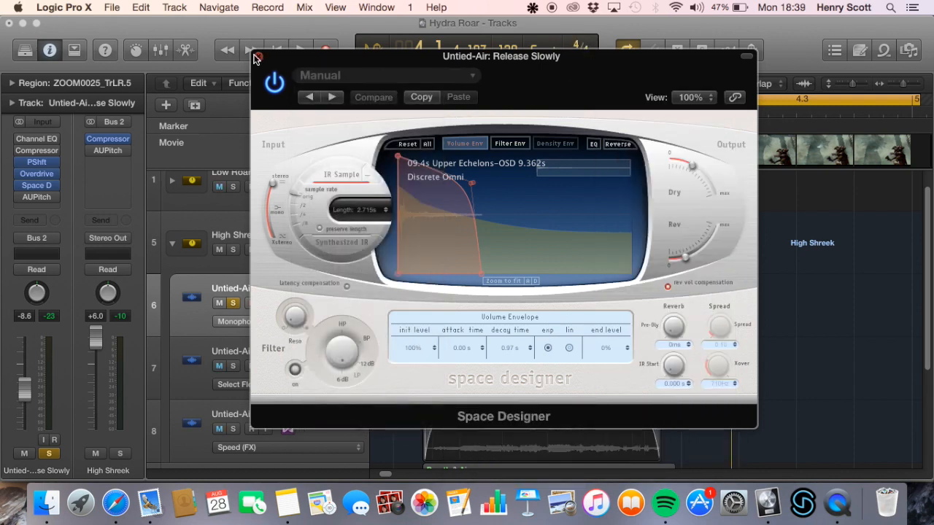
# Play Untied-Air: Release Slowly with Pitch Shifter, Overdrive and Space Designer enabled, and recheck the Space Designer settings
pyautogui.click(258, 56)
pyautogui.press('space')
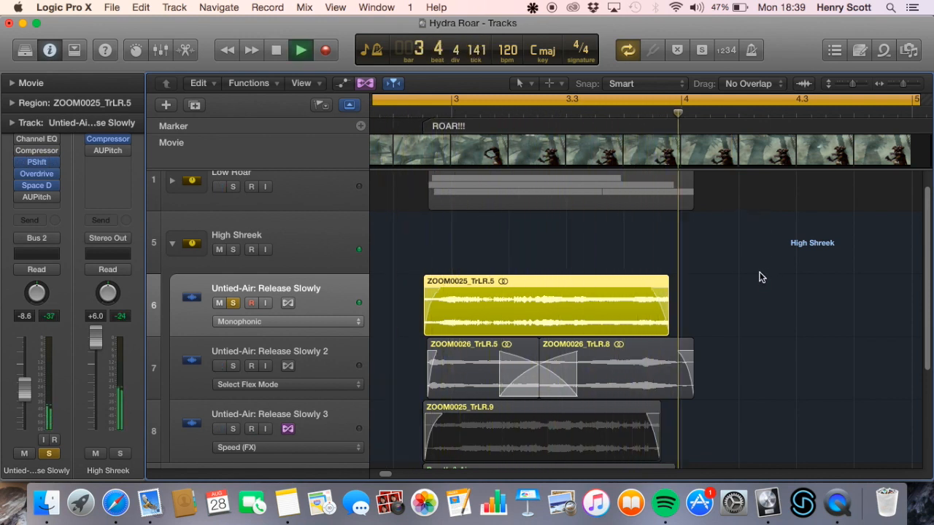
pyautogui.press('space')
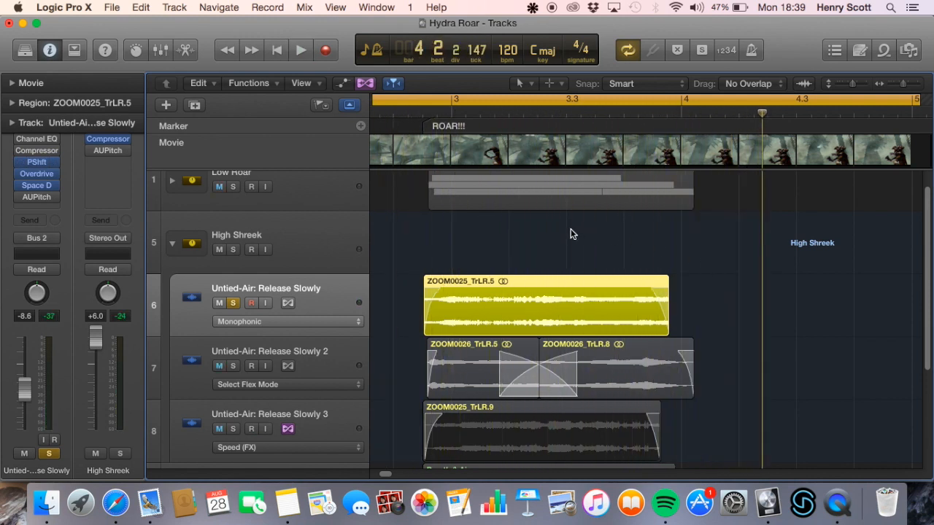
pyautogui.click(36, 186)
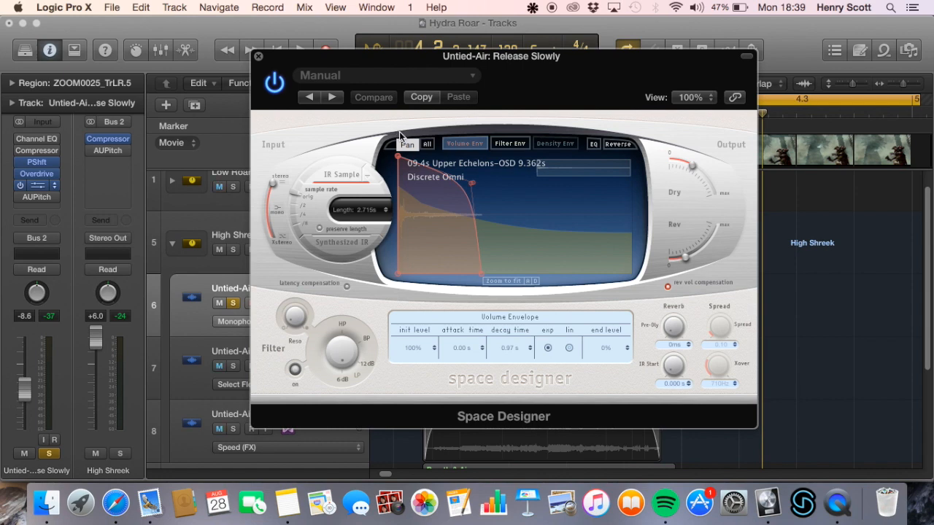
pyautogui.click(259, 57)
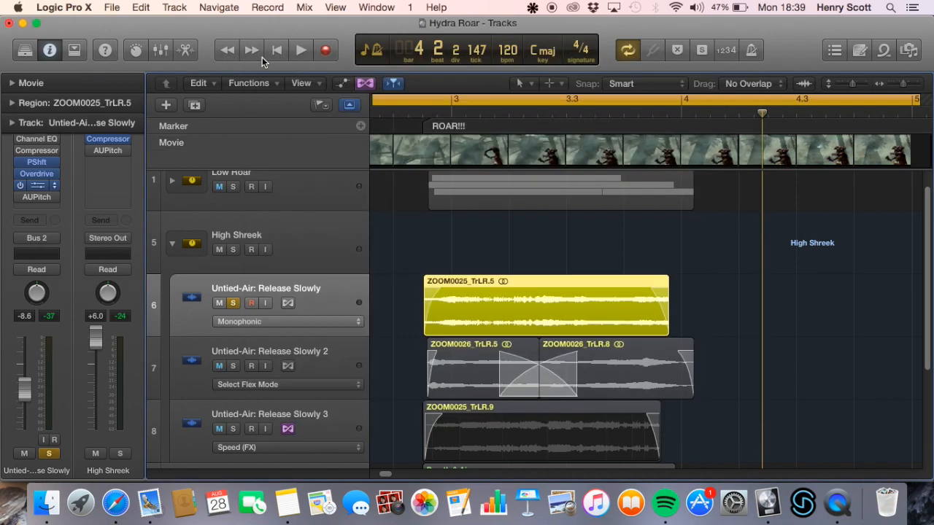
# Enable AUPitch on Untied-Air: Release Slowly, check the Pitch Shifter settings, and play the track
pyautogui.click(21, 197)
pyautogui.click(35, 162)
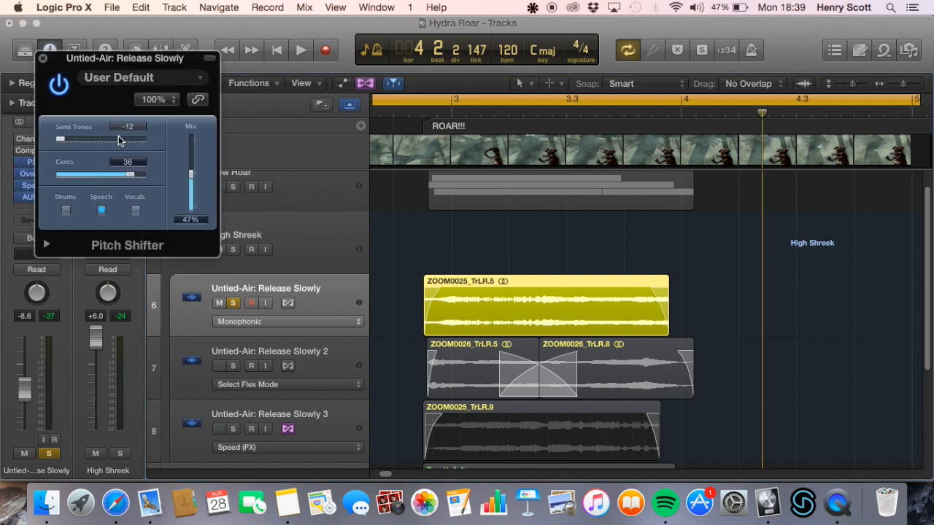
pyautogui.click(43, 58)
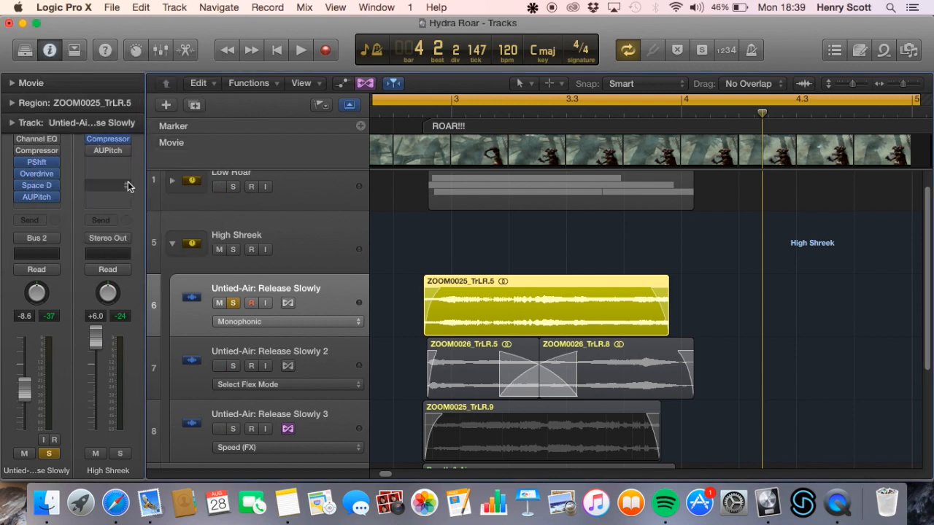
pyautogui.press('space')
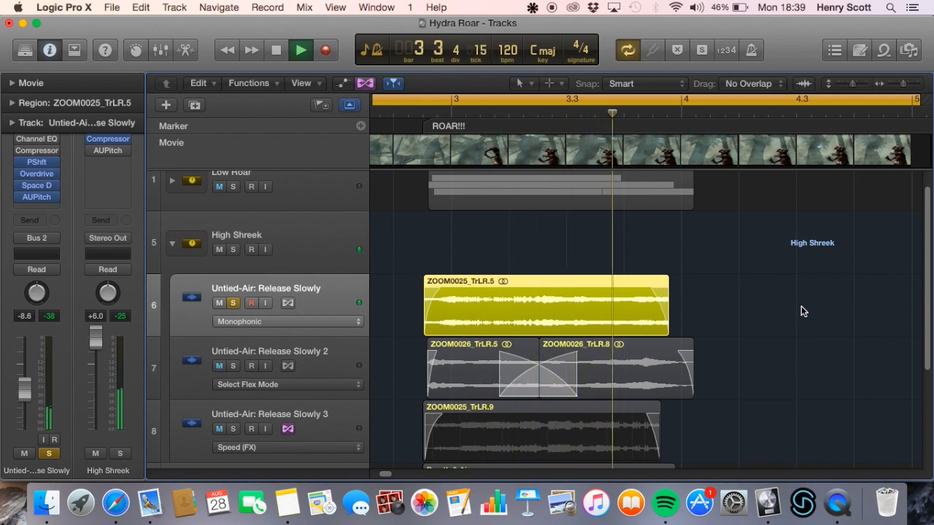
pyautogui.press('space')
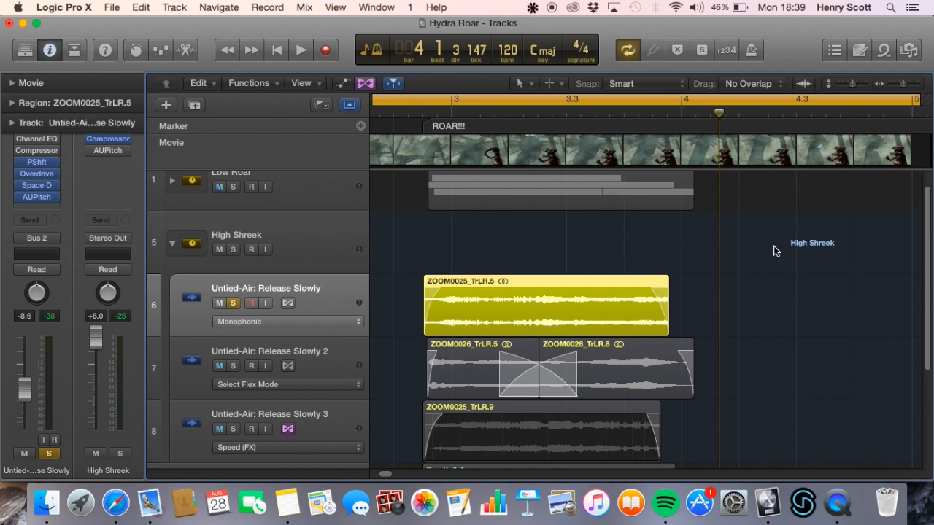
# Enable Channel EQ and Compressor on Untied-Air: Release Slowly, inspect the EQ curve, and play the track with its full plug-in chain
pyautogui.moveTo(20, 139); pyautogui.dragTo(18, 150)
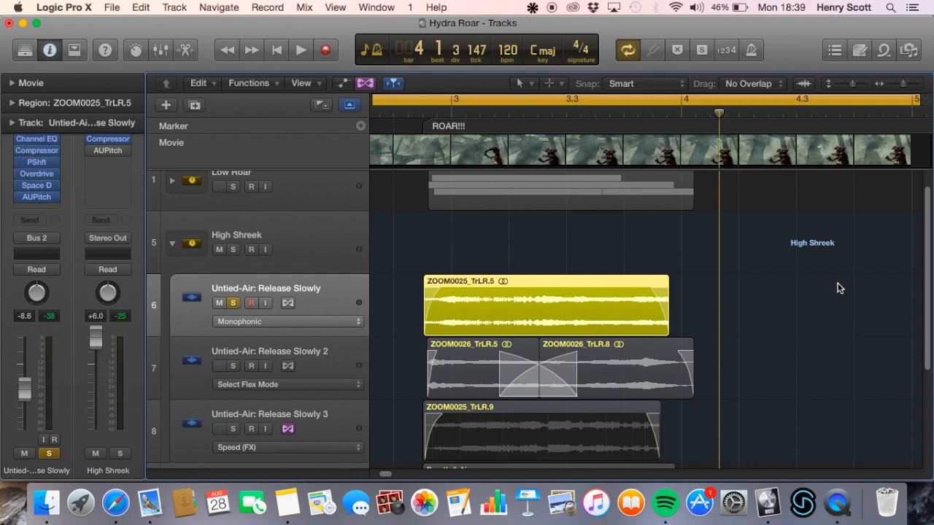
pyautogui.click(36, 139)
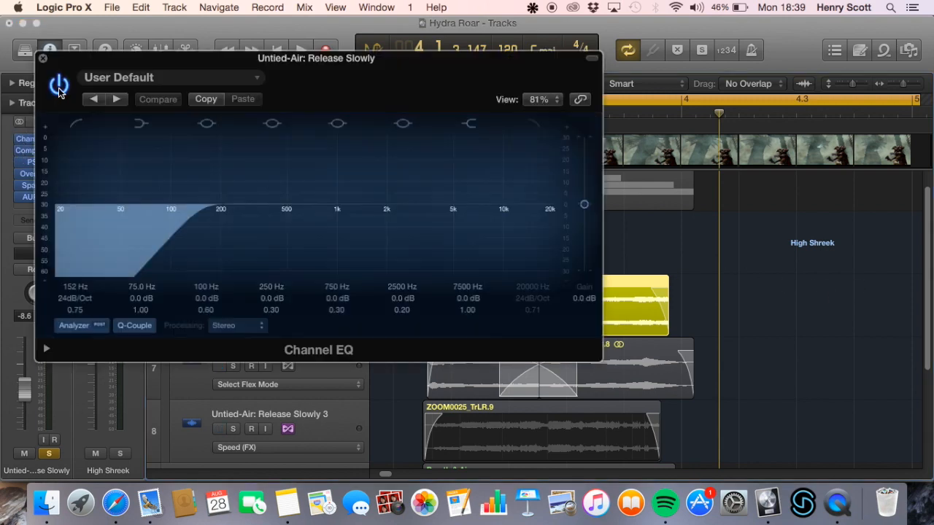
pyautogui.click(36, 54)
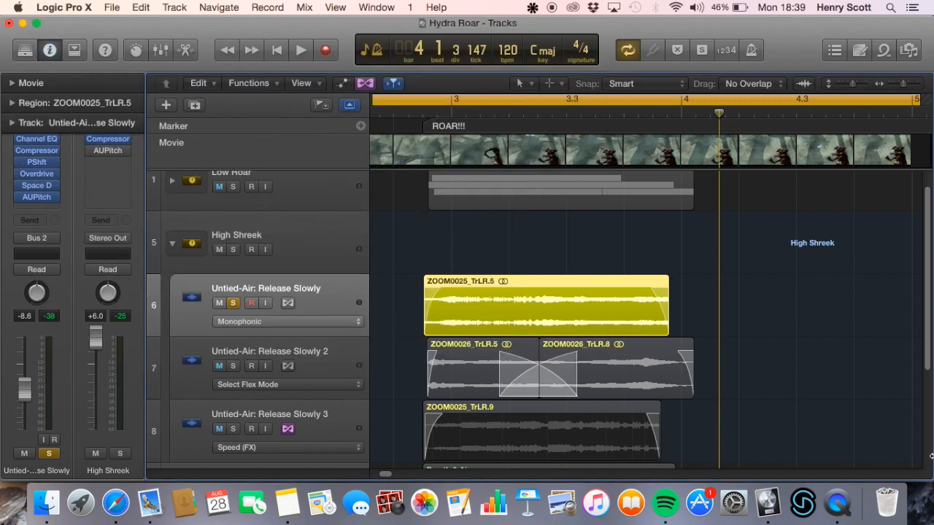
pyautogui.press('space')
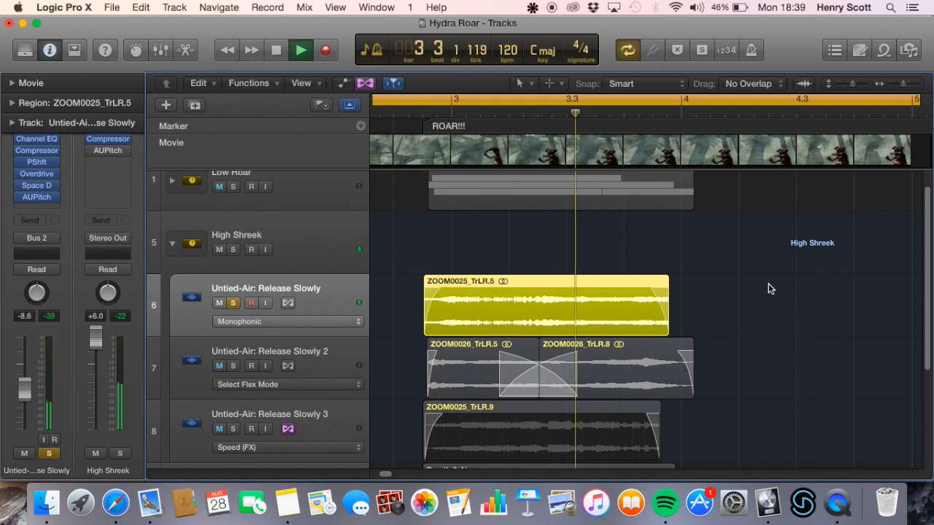
pyautogui.press('space')
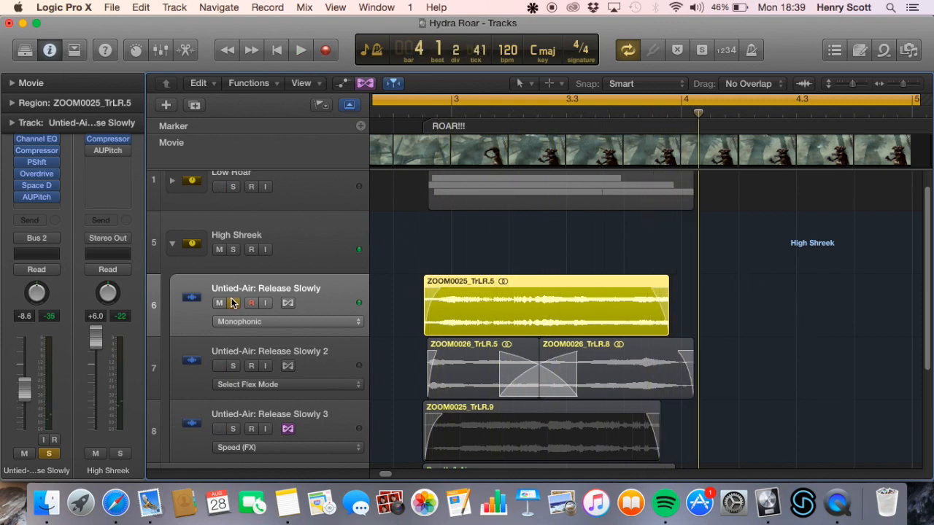
# Solo Untied-Air: Release Slowly 2 instead of the first High Shreek track and bypass all its plug-ins
pyautogui.click(233, 302)
pyautogui.scroll(-2, 257, 269)
pyautogui.click(333, 345)
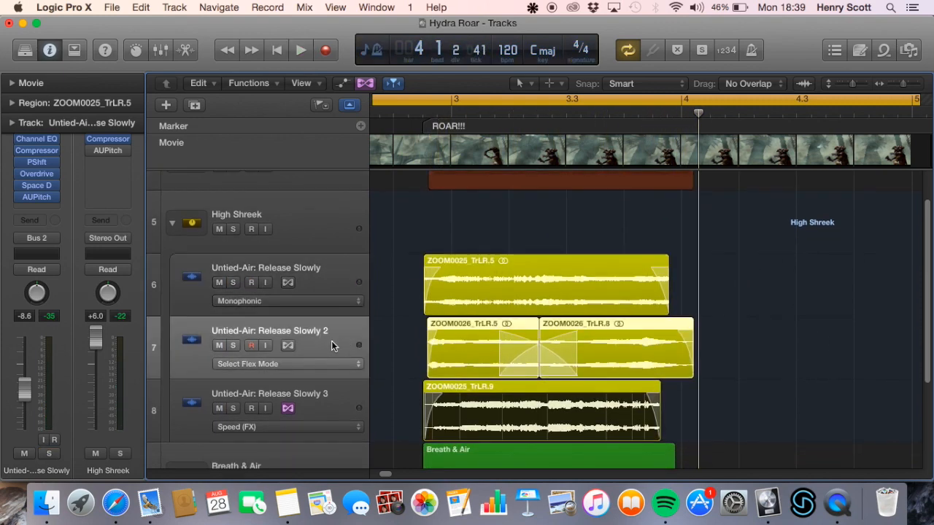
pyautogui.click(233, 345)
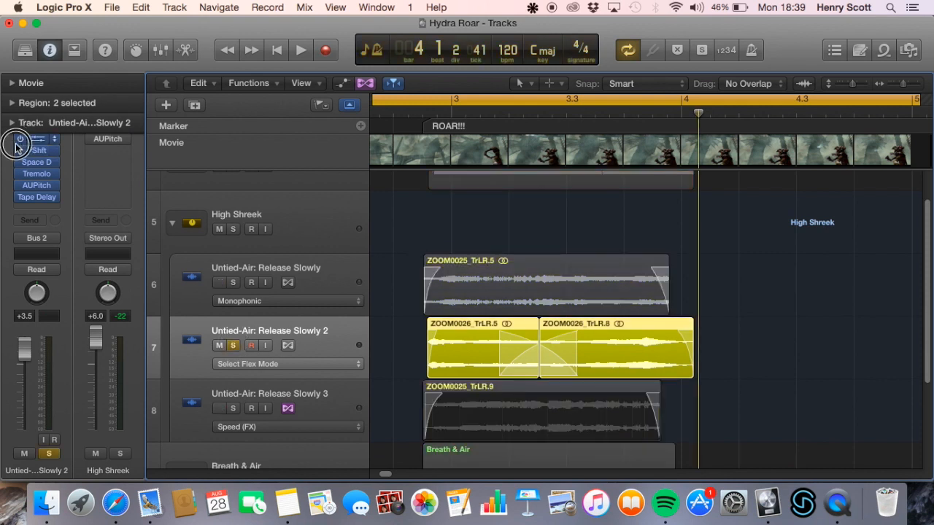
pyautogui.click(316, 210)
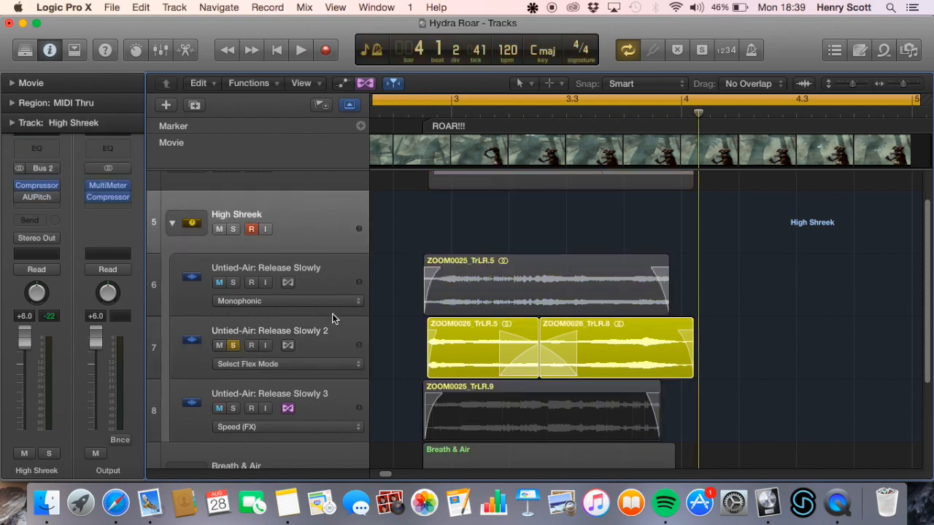
pyautogui.click(332, 343)
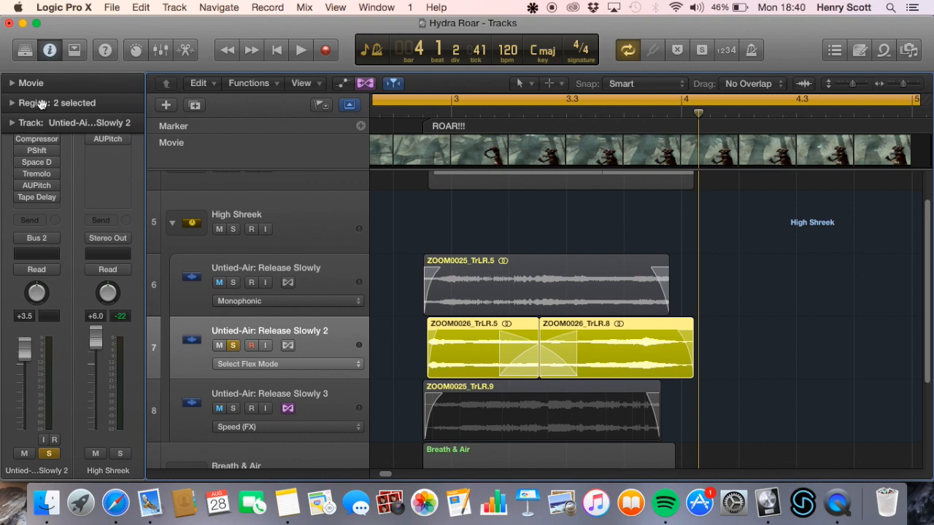
# Check the bypassed plug-in chain of Untied-Air: Release Slowly 2 in the mixer and play the track dry
pyautogui.click(161, 50)
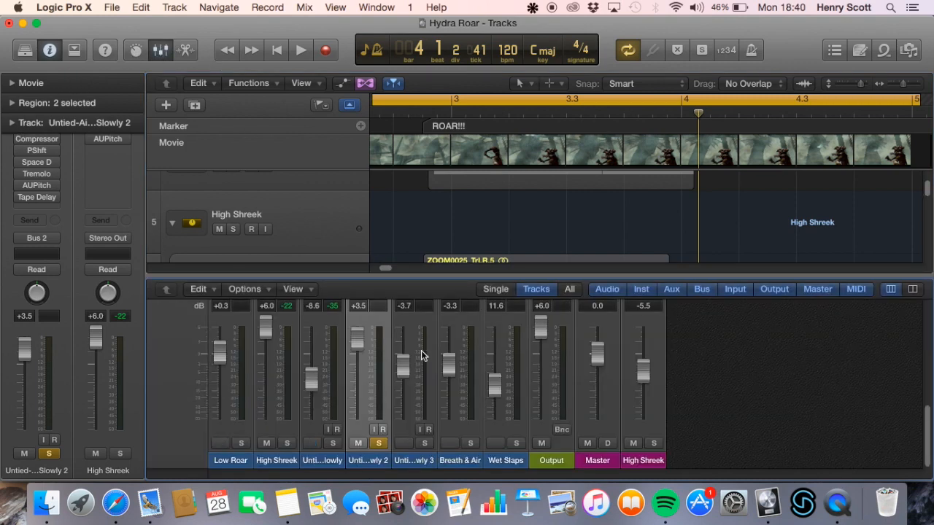
pyautogui.scroll(5, 421, 356)
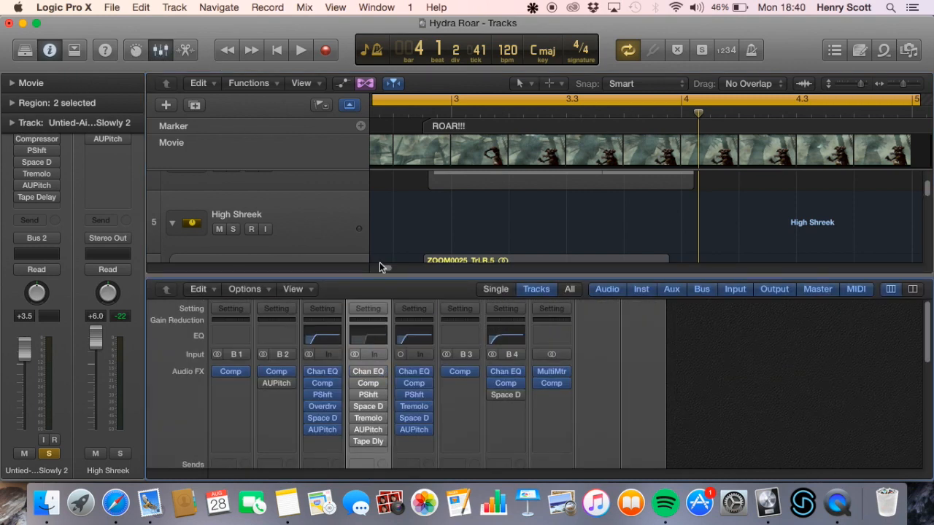
pyautogui.press('x')
pyautogui.scroll(-1, 775, 294)
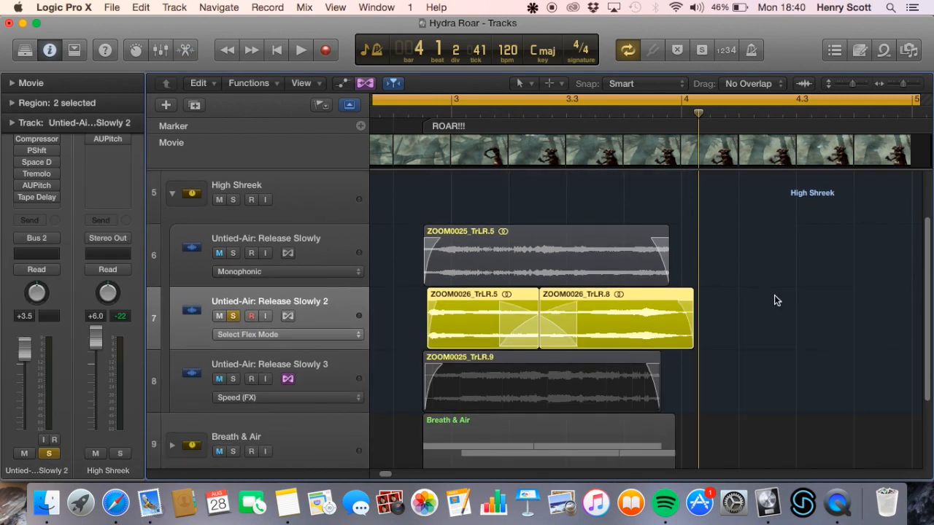
pyautogui.press('space')
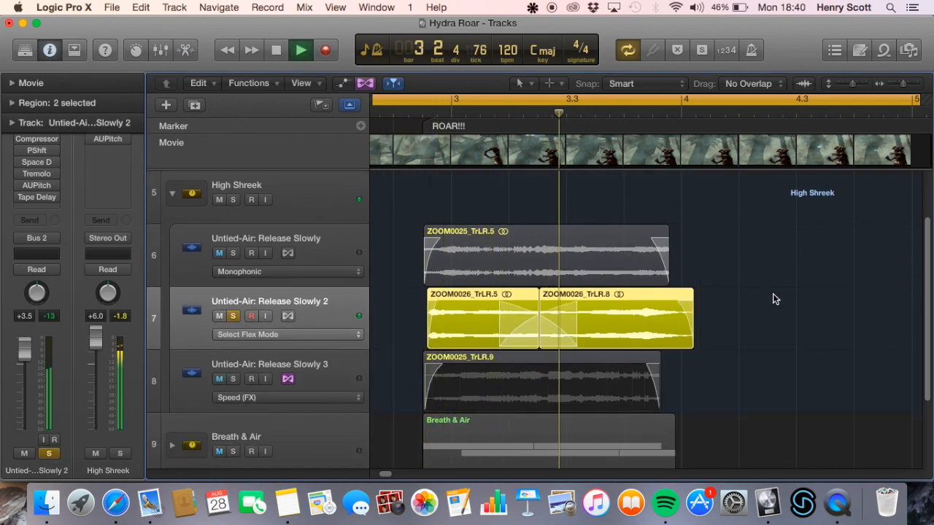
pyautogui.press('space')
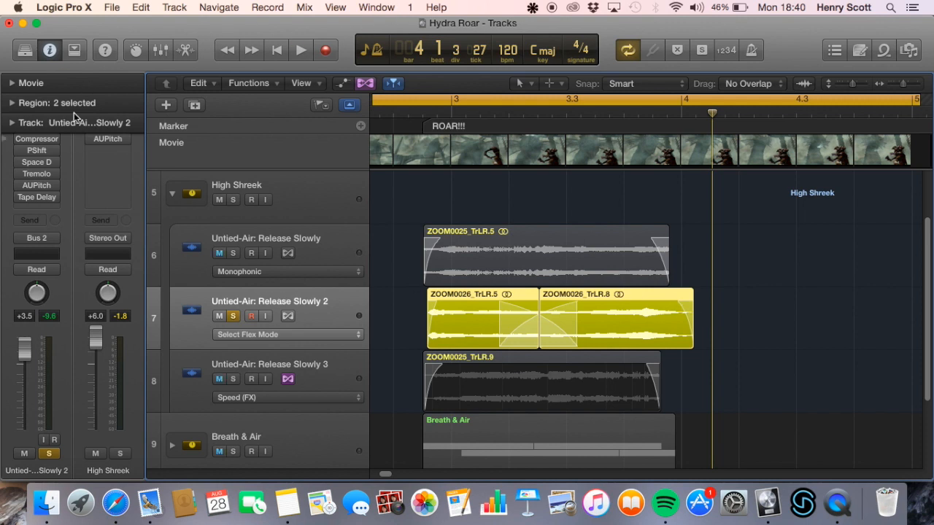
# Enable only the Pitch Shifter on Untied-Air: Release Slowly 2, review its settings, and play the track
pyautogui.click(20, 151)
pyautogui.click(36, 150)
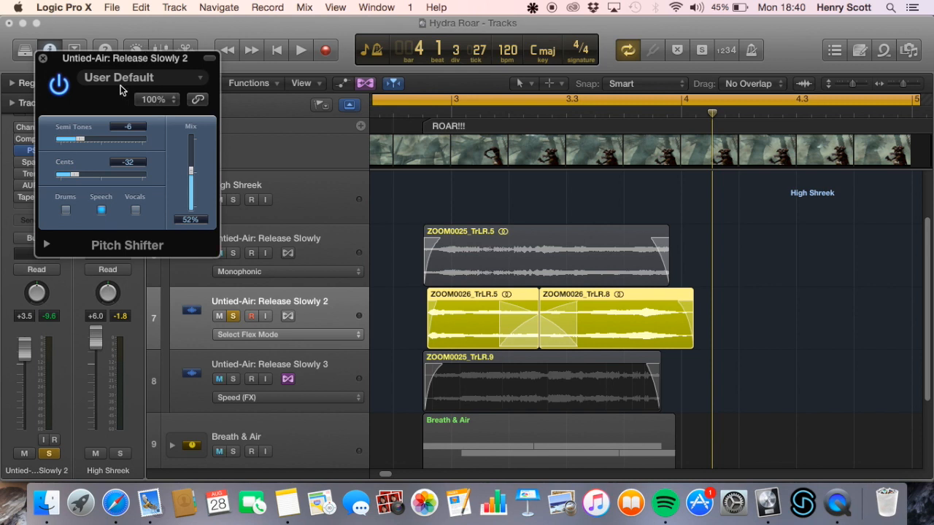
pyautogui.click(43, 58)
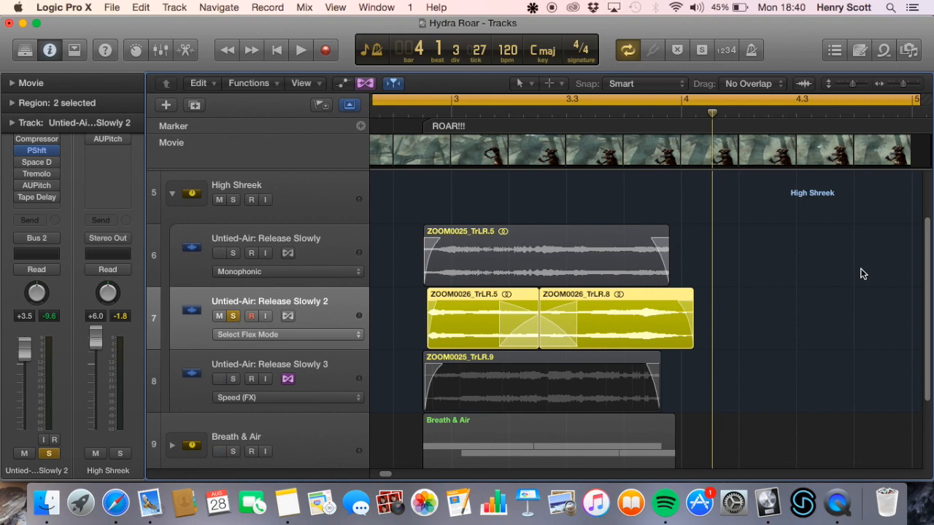
pyautogui.press('space')
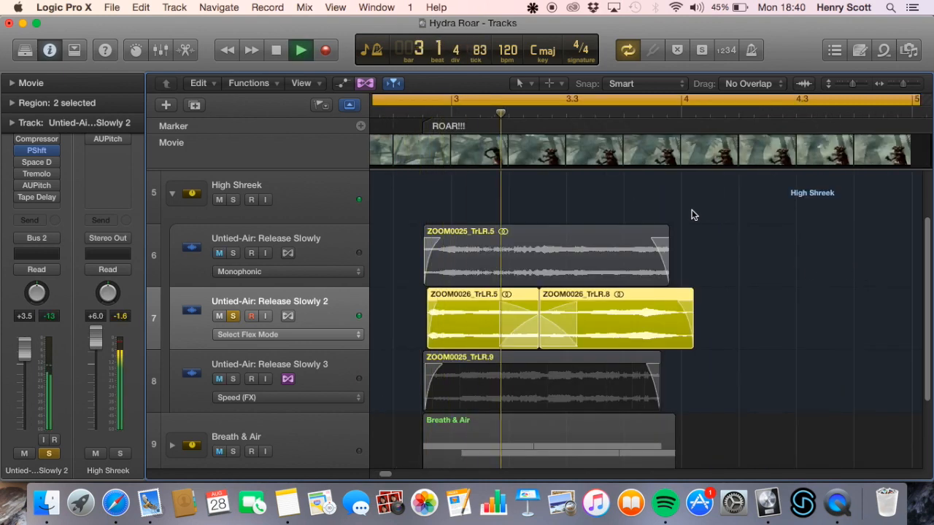
pyautogui.press('space')
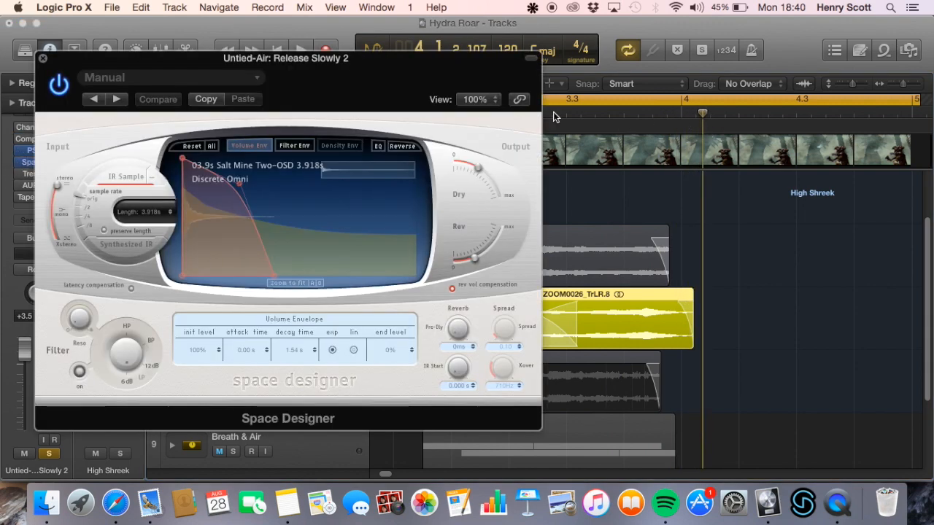
# Review the enabled Space Designer reverb on Untied-Air: Release Slowly 2 and play the track with Pitch Shifter and Space Designer on
pyautogui.moveTo(406, 75); pyautogui.dragTo(487, 66)
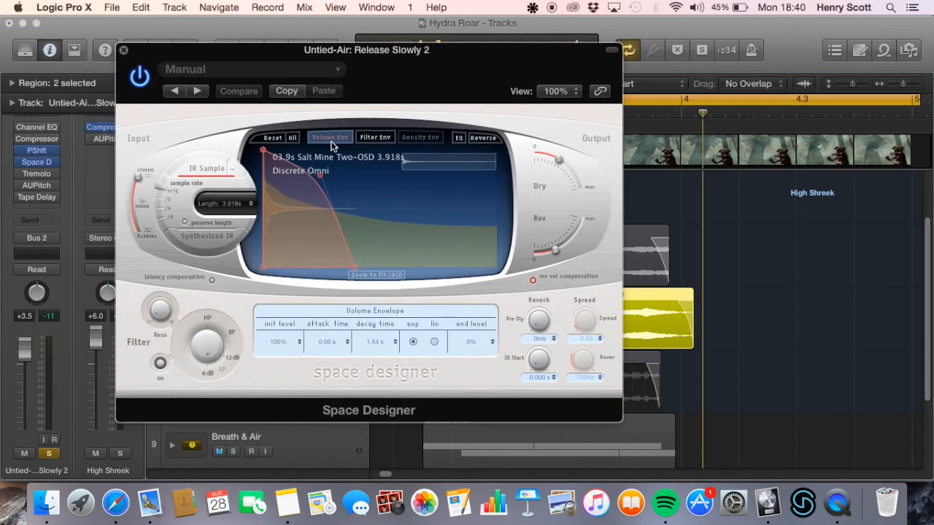
pyautogui.click(122, 49)
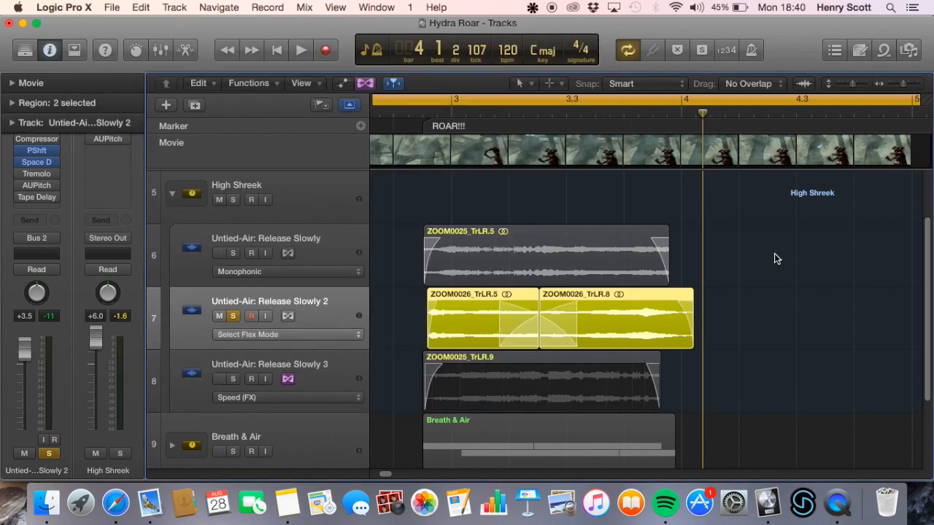
pyautogui.press('space')
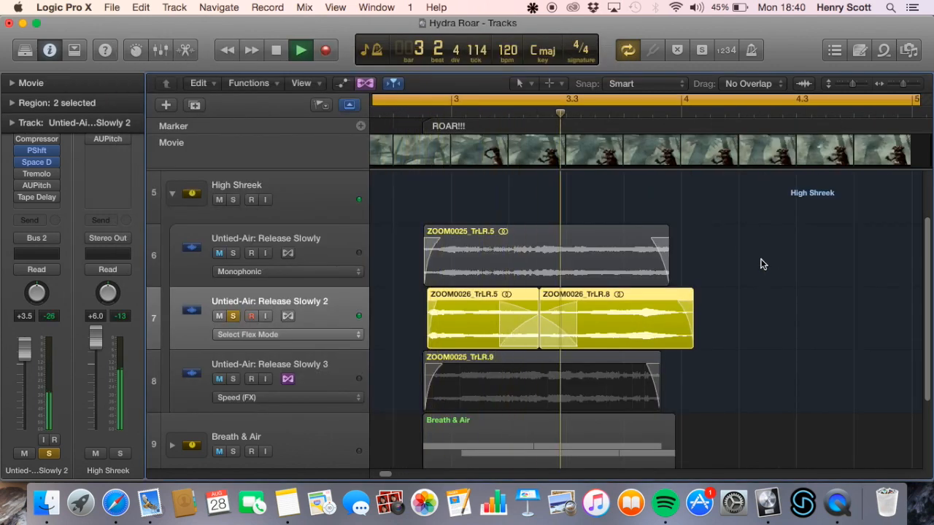
pyautogui.press('space')
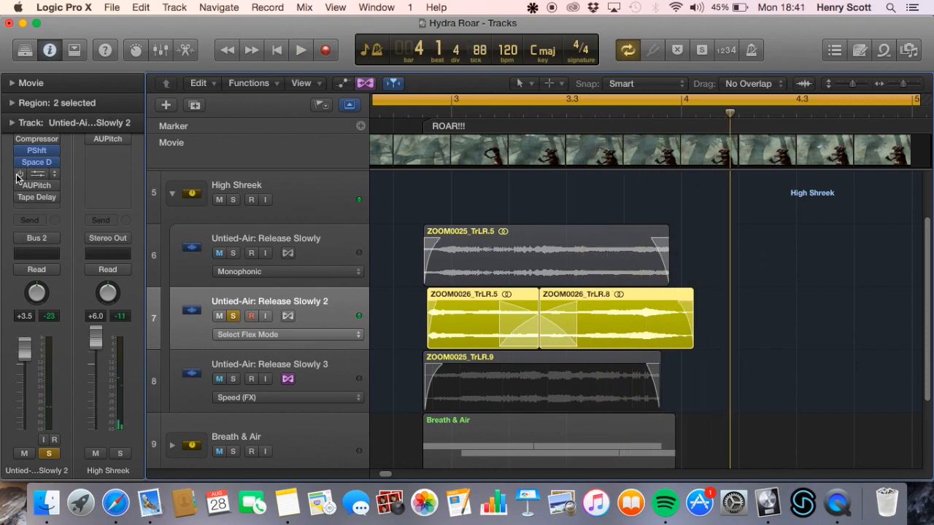
# Add the Tremolo to the active plug-ins on Untied-Air: Release Slowly 2, review its settings, and play the track
pyautogui.click(46, 174)
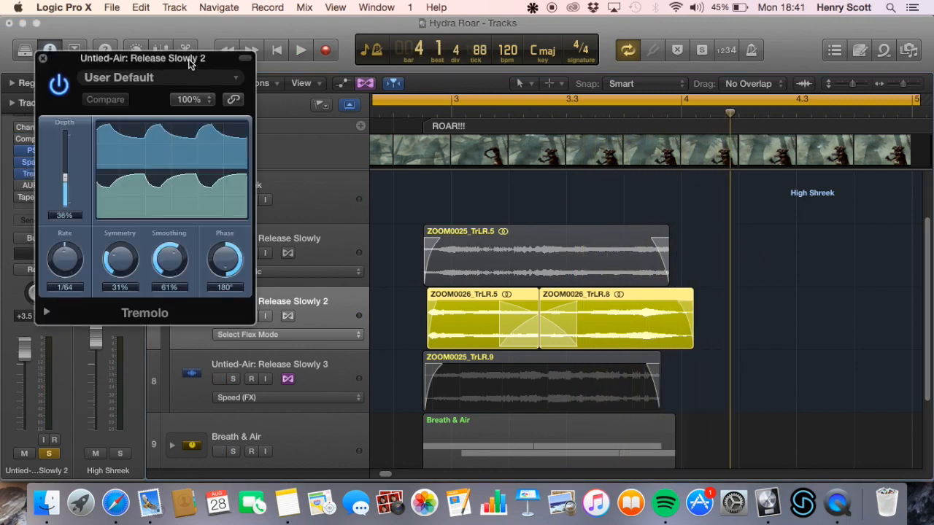
pyautogui.moveTo(188, 64); pyautogui.dragTo(493, 94)
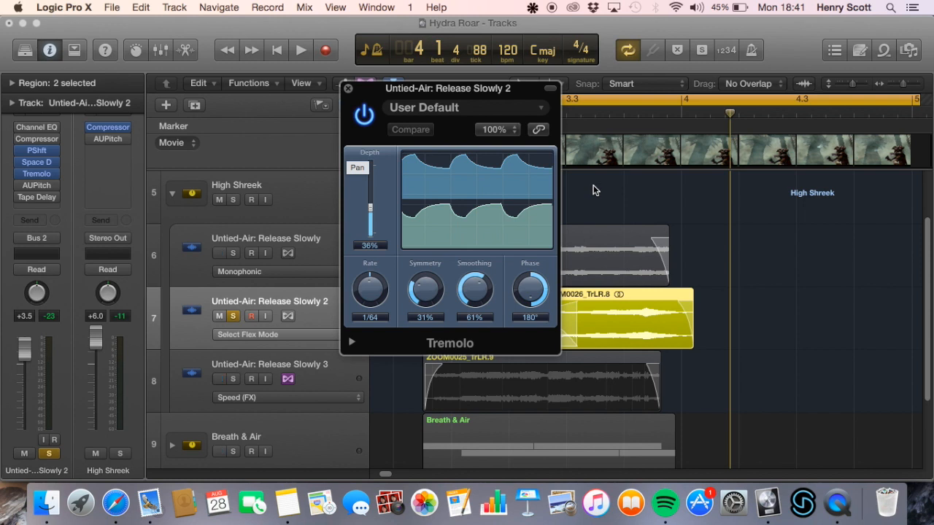
pyautogui.click(349, 89)
pyautogui.press('space')
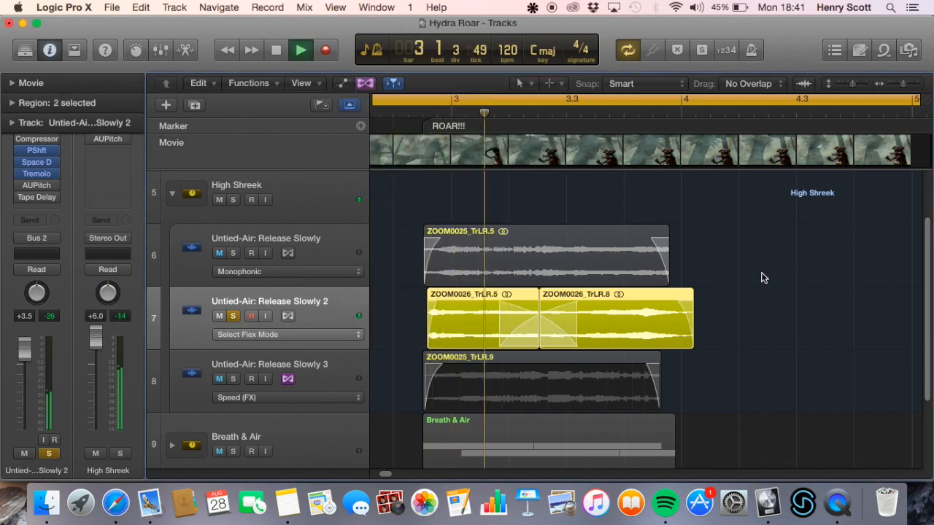
pyautogui.click(38, 177)
pyautogui.press('space')
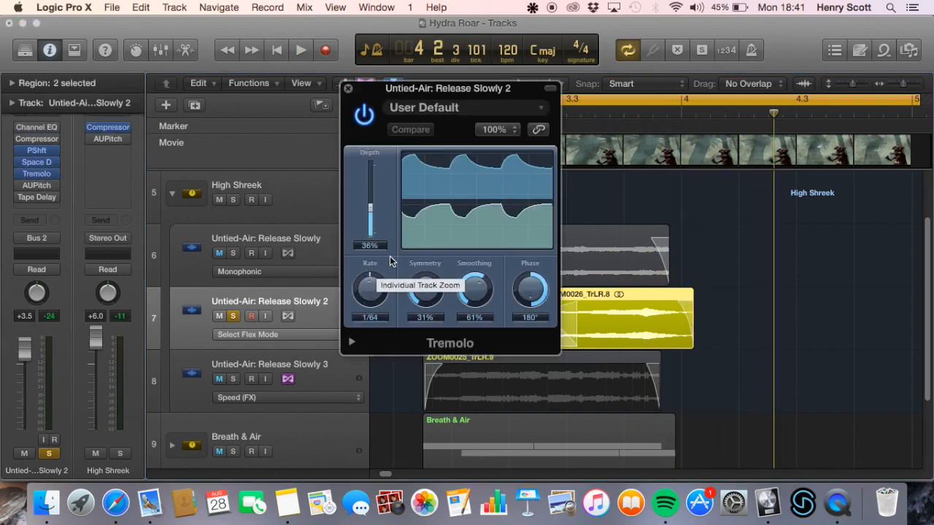
pyautogui.click(348, 89)
# Enable AUPitch on Untied-Air: Release Slowly 2 and play the track with it added
pyautogui.click(34, 186)
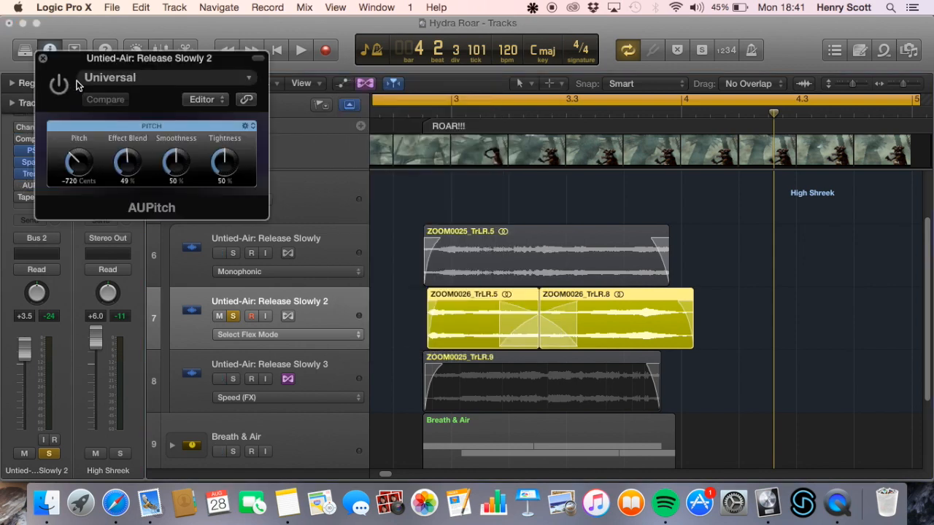
pyautogui.click(58, 85)
pyautogui.press('space')
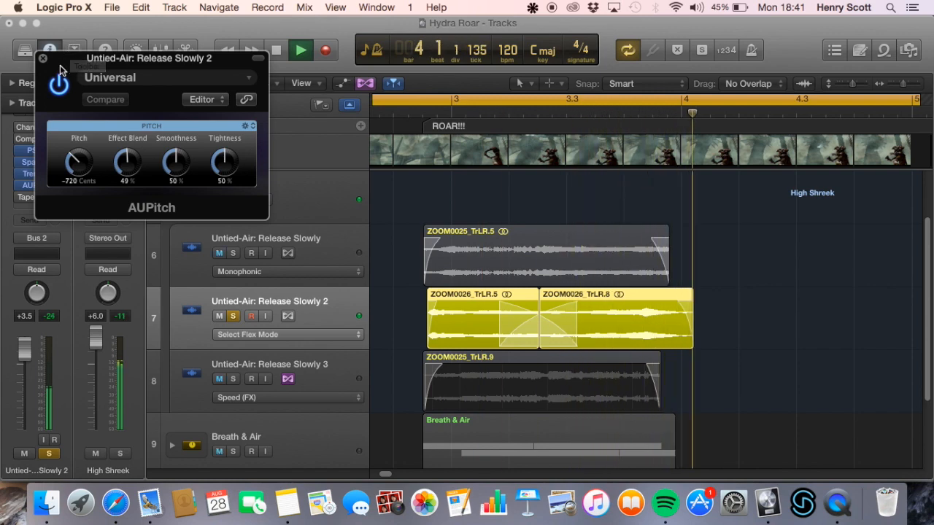
pyautogui.press('space')
pyautogui.click(44, 60)
# Enable the Tape Delay on Untied-Air: Release Slowly 2 and play the track with it added
pyautogui.click(31, 196)
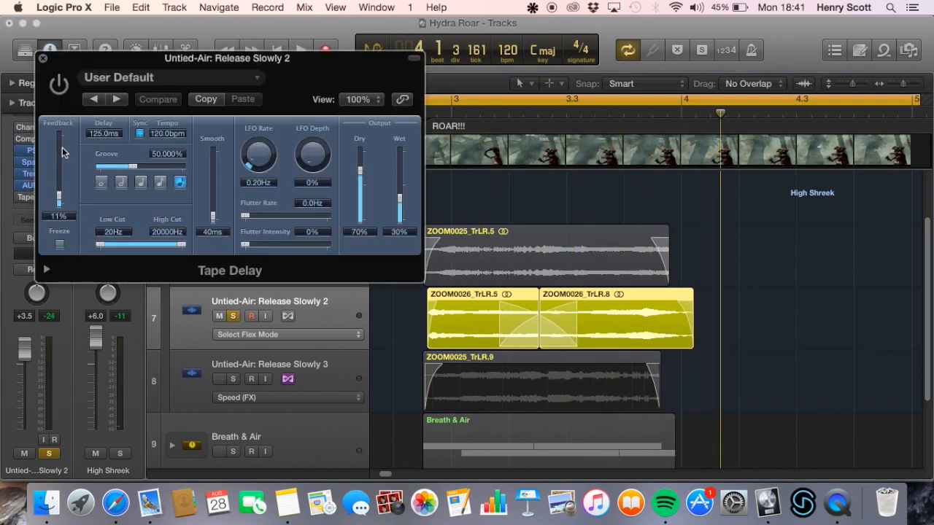
pyautogui.click(59, 84)
pyautogui.press('space')
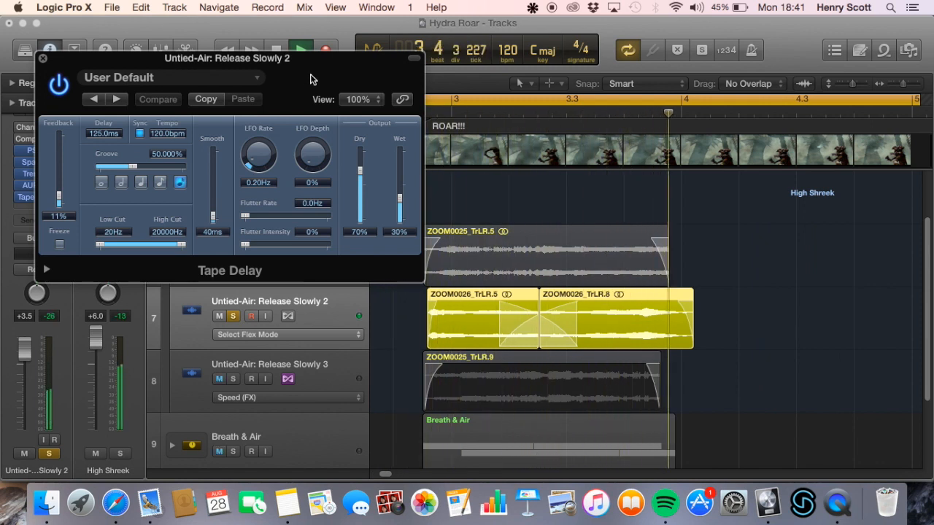
pyautogui.press('space')
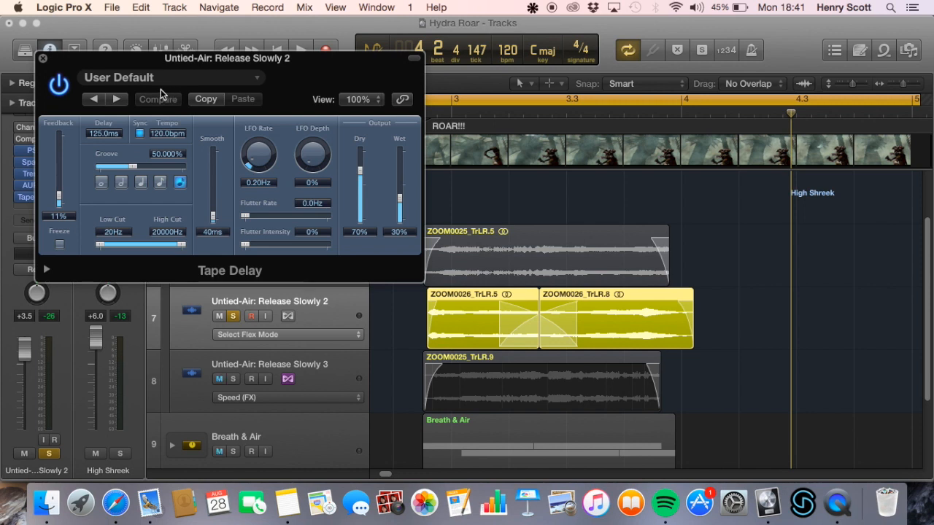
pyautogui.click(43, 58)
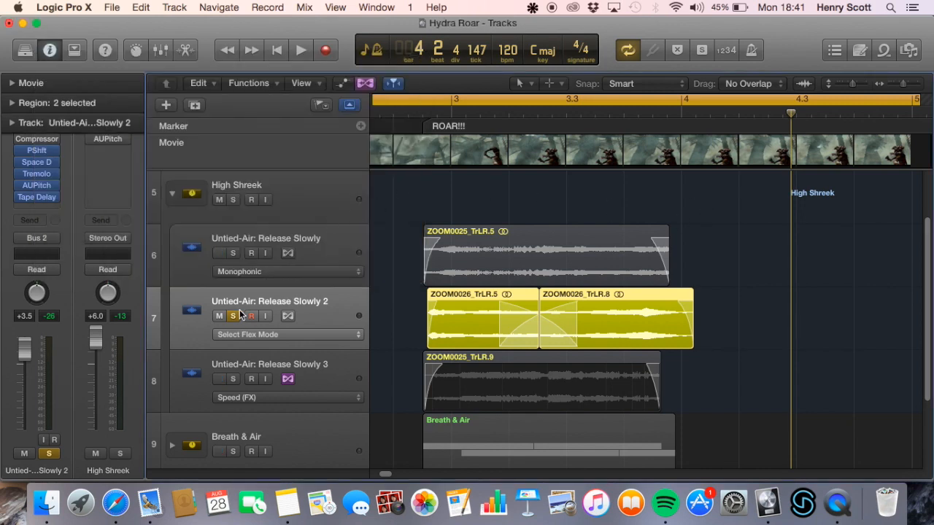
# Enable Channel EQ and Compressor on Untied-Air: Release Slowly 2, check the EQ curve in the mixer, and play the full plug-in chain
pyautogui.moveTo(28, 142)
pyautogui.press('n')
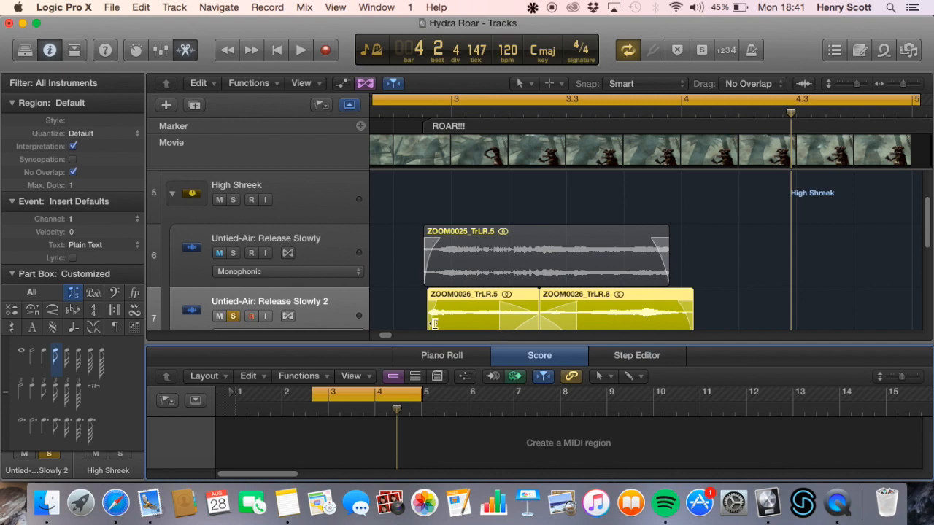
pyautogui.press('n')
pyautogui.click(159, 49)
pyautogui.hotkey('ctrl', 'm')
pyautogui.hotkey('ctrl', 'm')
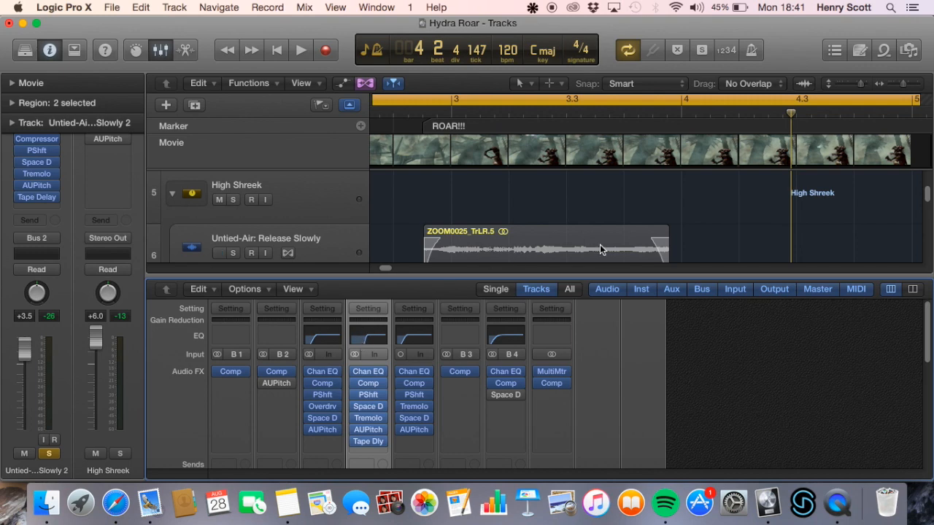
pyautogui.press('n')
pyautogui.press('n')
pyautogui.press('space')
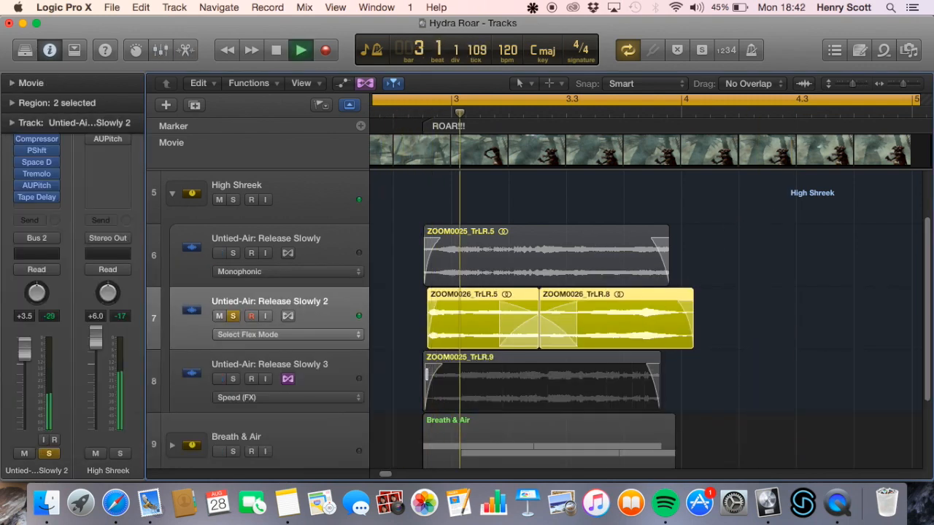
pyautogui.press('space')
# Solo Untied-Air: Release Slowly 3 instead of Release Slowly 2, select it, and play it with its full plug-in chain
pyautogui.click(233, 316)
pyautogui.click(233, 379)
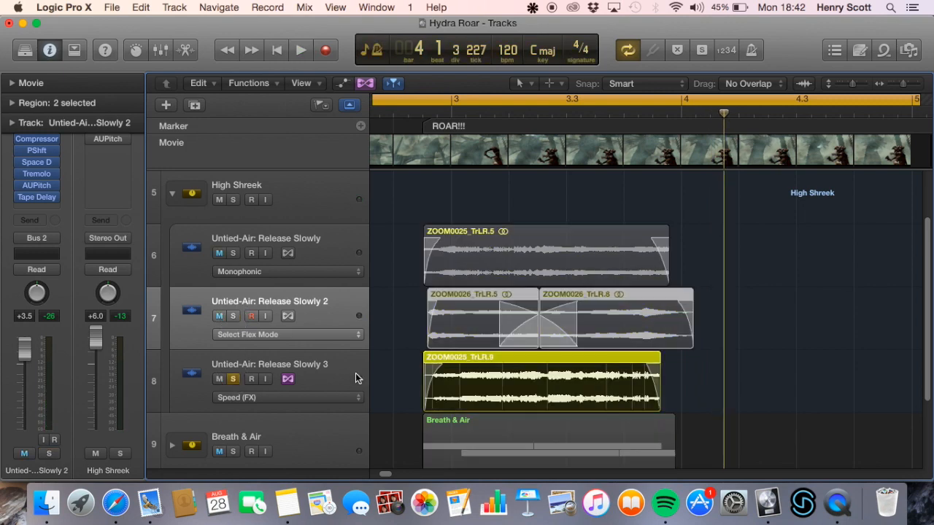
pyautogui.click(328, 379)
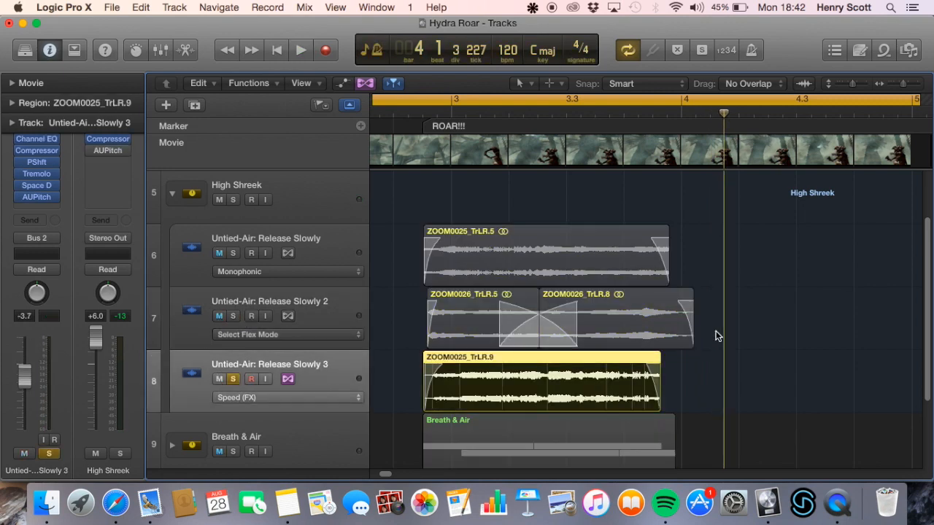
pyautogui.press('space')
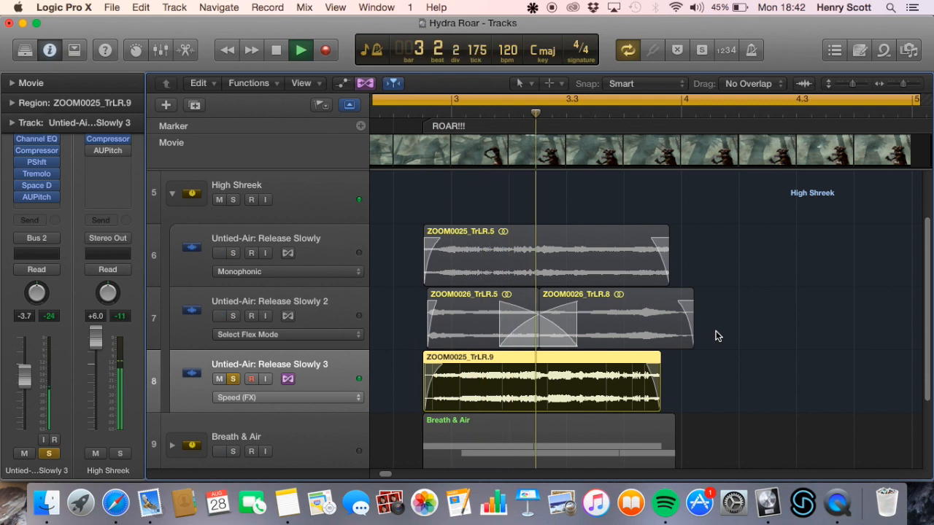
pyautogui.press('space')
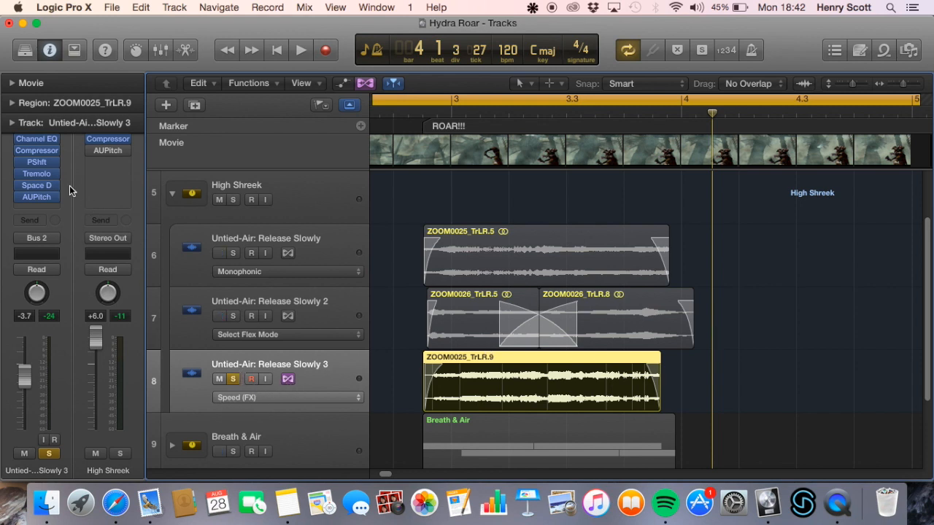
# Bypass all plug-ins on Untied-Air: Release Slowly 3 and play it dry, first with Flex off and then with Flex back on
pyautogui.moveTo(18, 141); pyautogui.dragTo(18, 200)
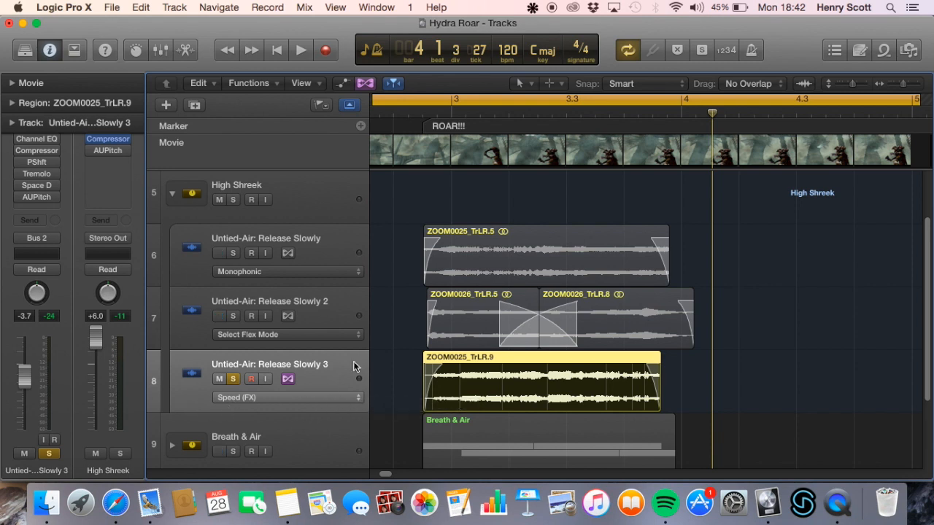
pyautogui.click(288, 378)
pyautogui.press('space')
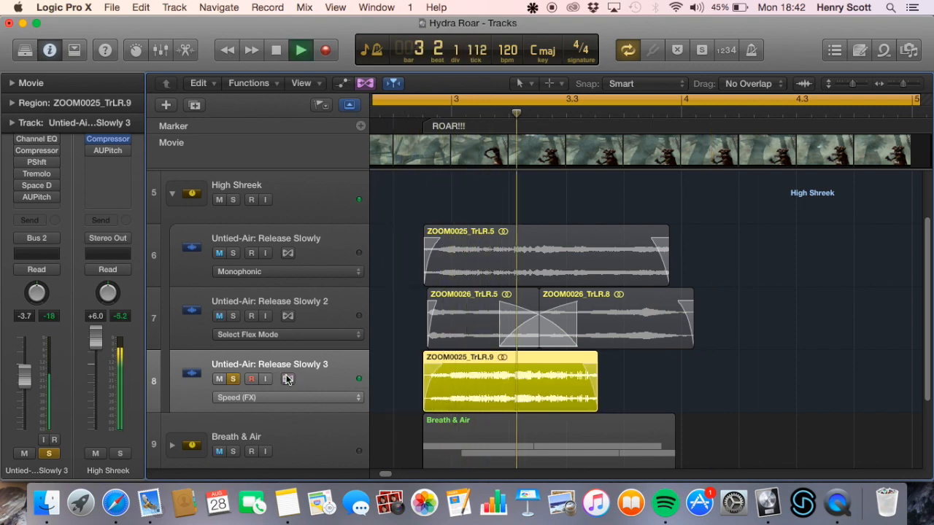
pyautogui.click(287, 379)
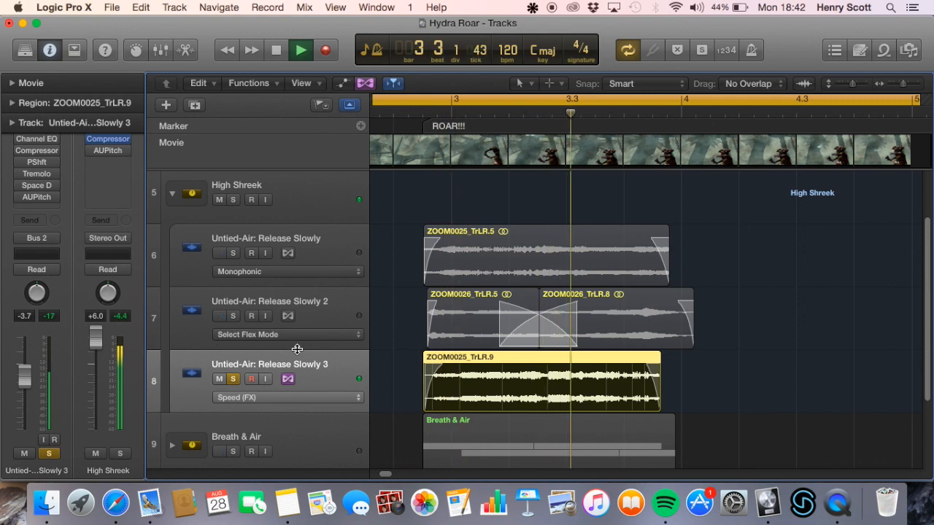
pyautogui.press('space')
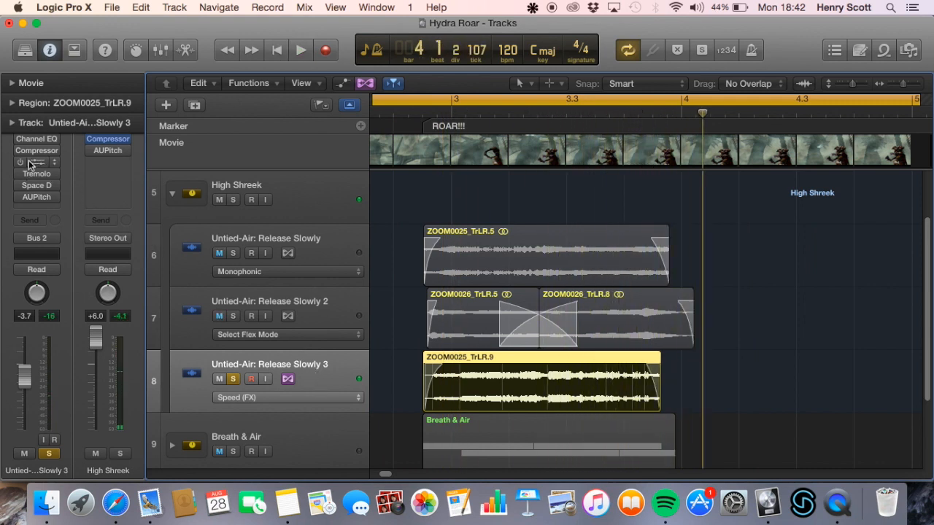
# Enable only the Pitch Shifter on Untied-Air: Release Slowly 3, review its settings, and play the track
pyautogui.click(35, 163)
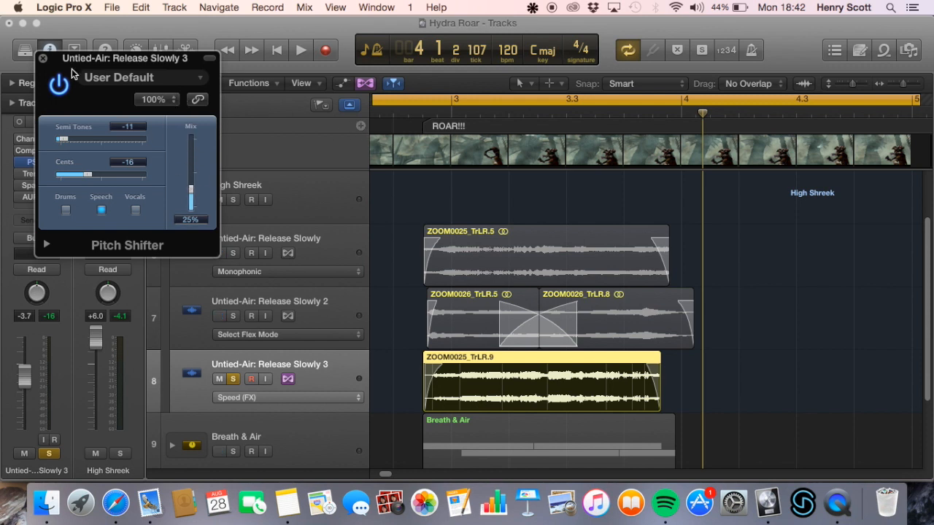
pyautogui.click(43, 57)
pyautogui.press('space')
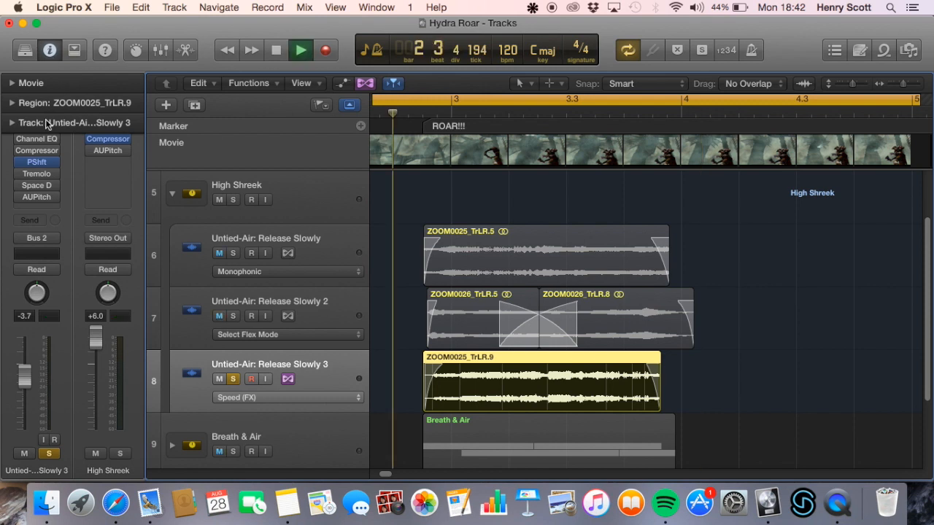
pyautogui.press('space')
# Review the Tremolo settings on Untied-Air: Release Slowly 3, enable the effect, and play the track with it added
pyautogui.click(37, 175)
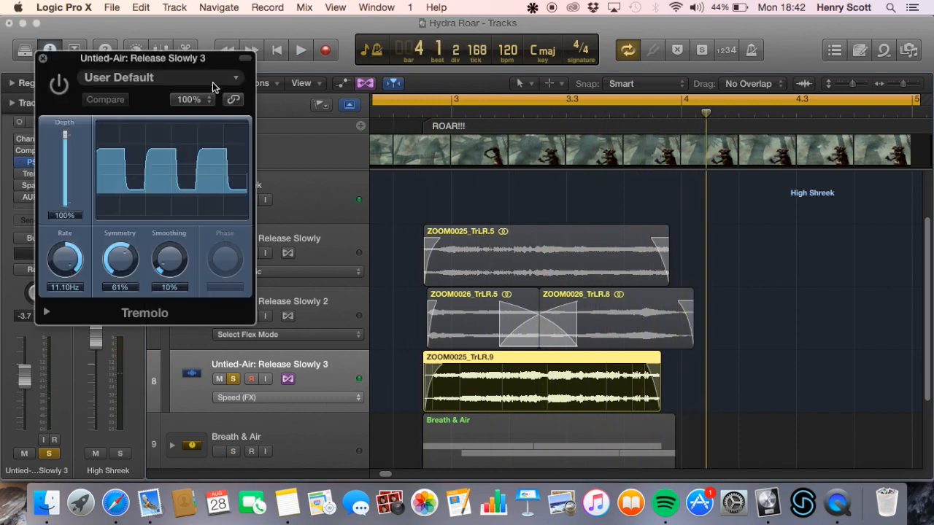
pyautogui.moveTo(201, 64); pyautogui.dragTo(817, 102)
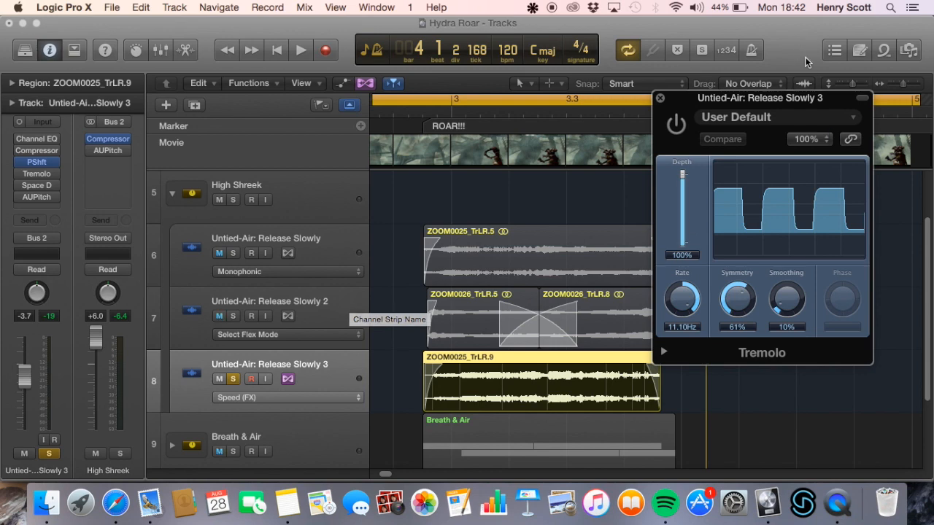
pyautogui.moveTo(806, 94); pyautogui.dragTo(483, 68)
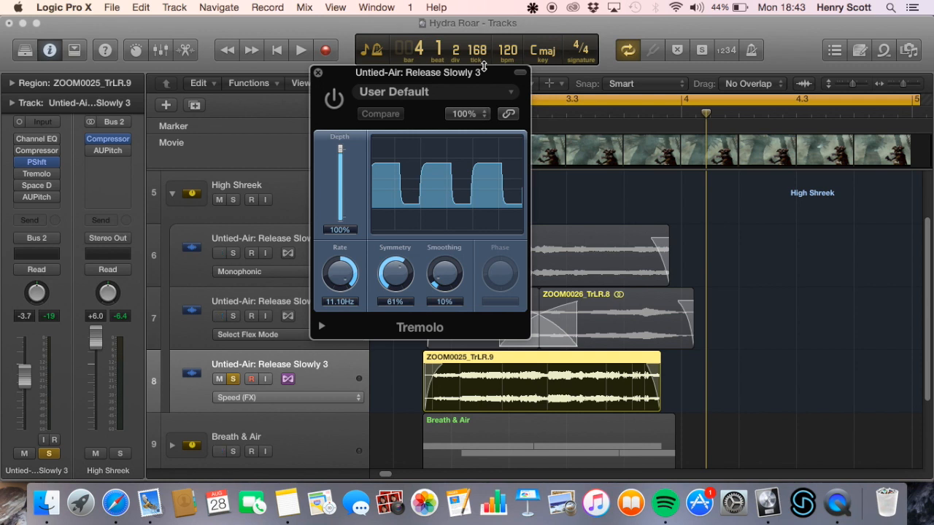
pyautogui.click(335, 100)
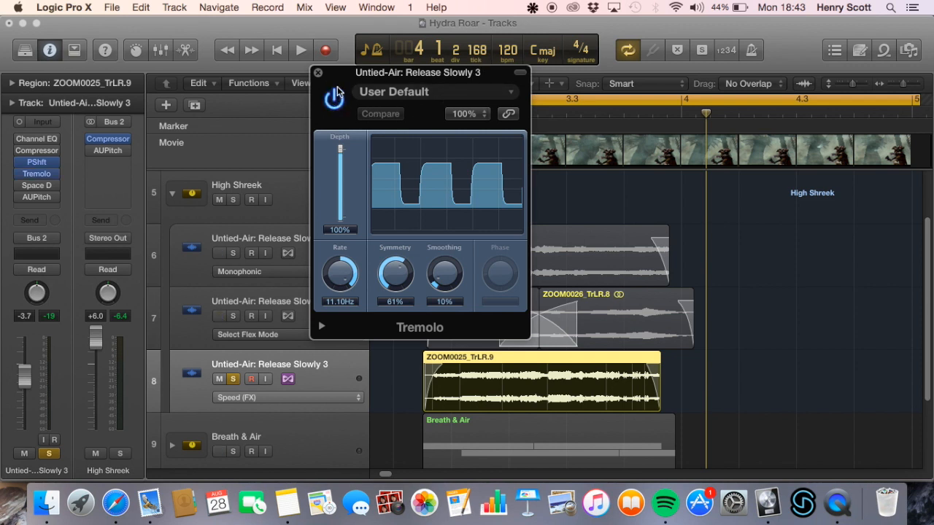
pyautogui.press('space')
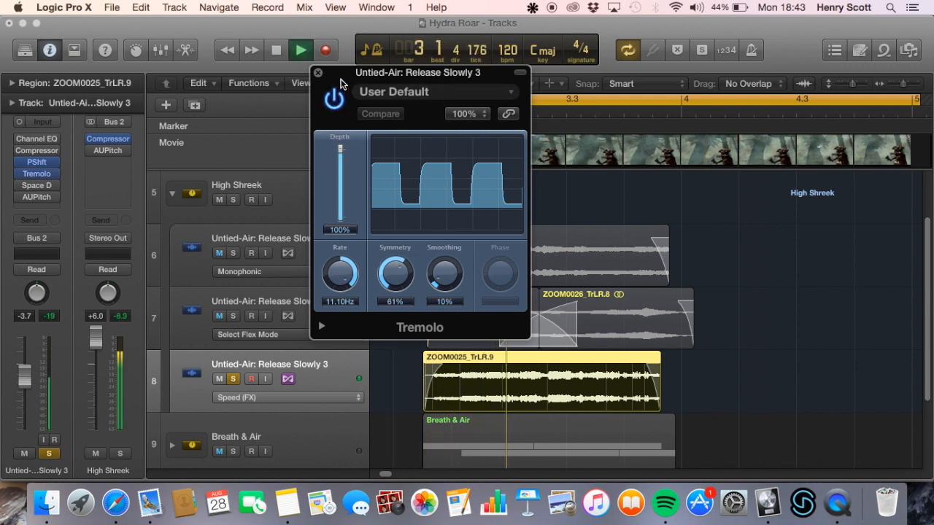
pyautogui.press('space')
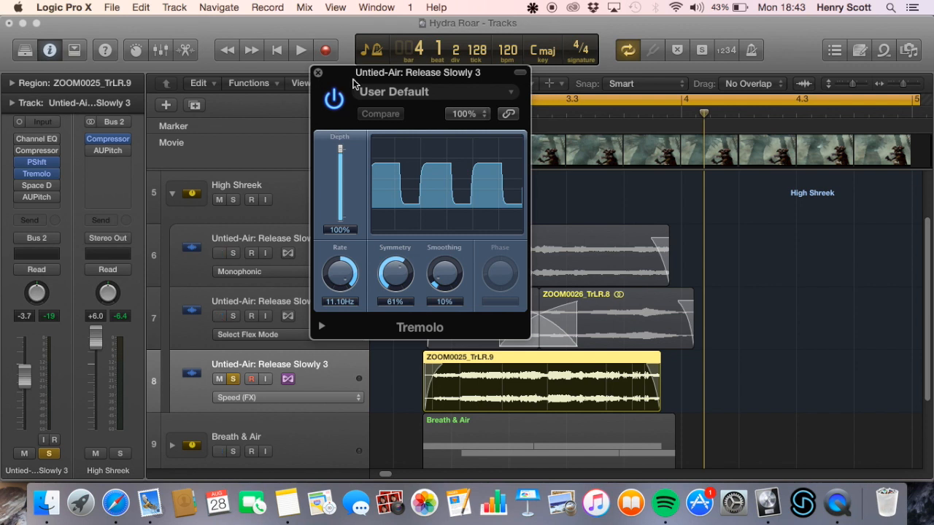
pyautogui.click(318, 73)
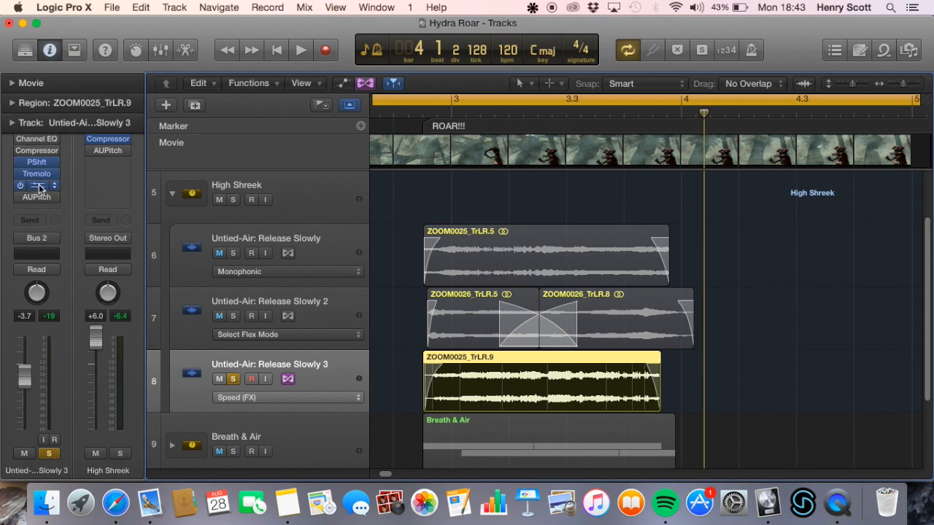
# Review the Space Designer settings and its preset list on Untied-Air: Release Slowly 3, and play the track with the reverb engaged
pyautogui.click(38, 186)
pyautogui.moveTo(381, 78); pyautogui.dragTo(502, 75)
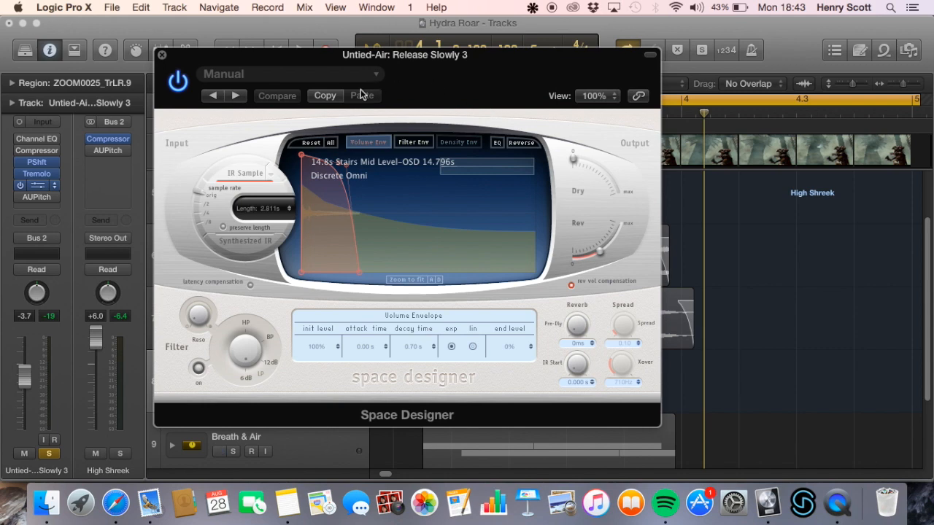
pyautogui.click(339, 73)
pyautogui.moveTo(292, 423)
pyautogui.moveTo(411, 453)
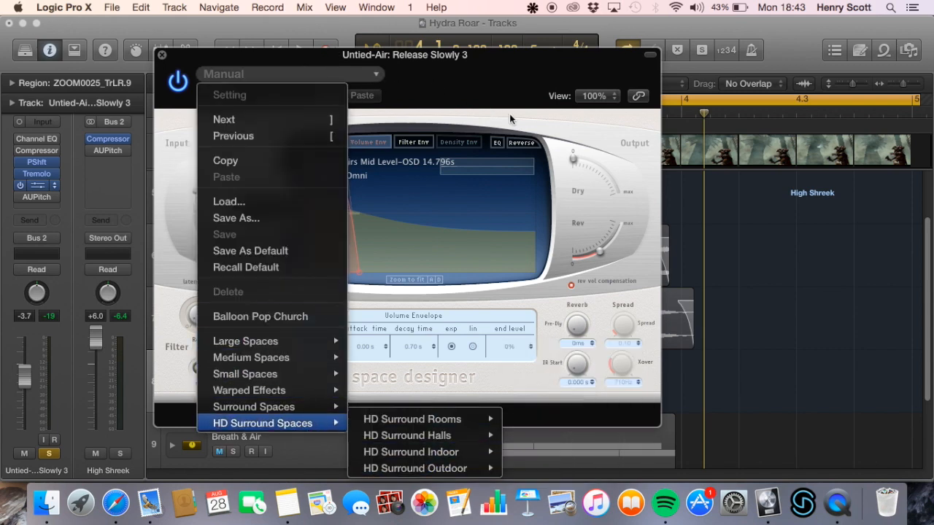
pyautogui.click(495, 220)
pyautogui.click(161, 54)
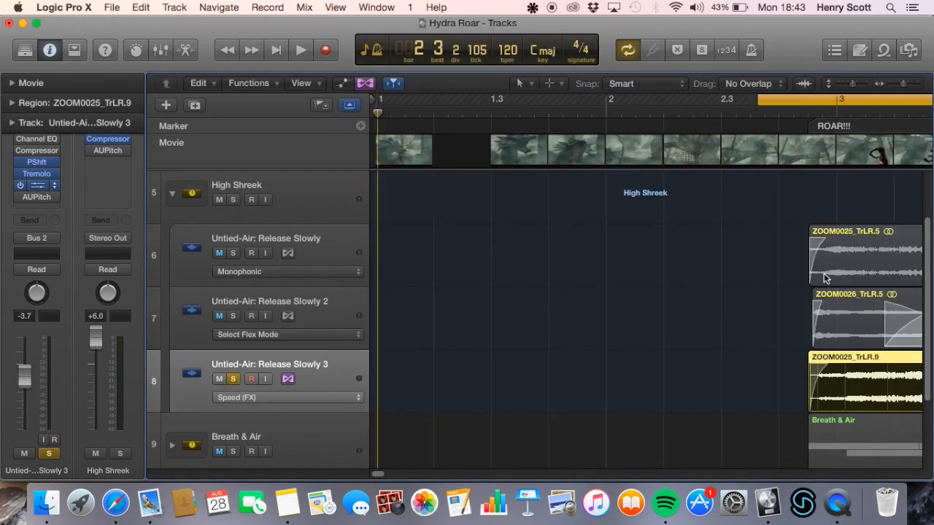
pyautogui.press('space')
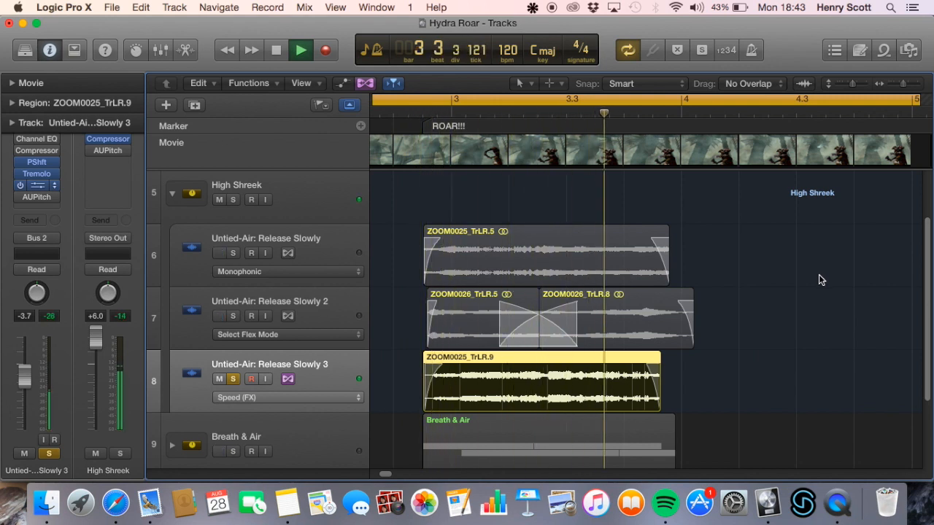
pyautogui.press('space')
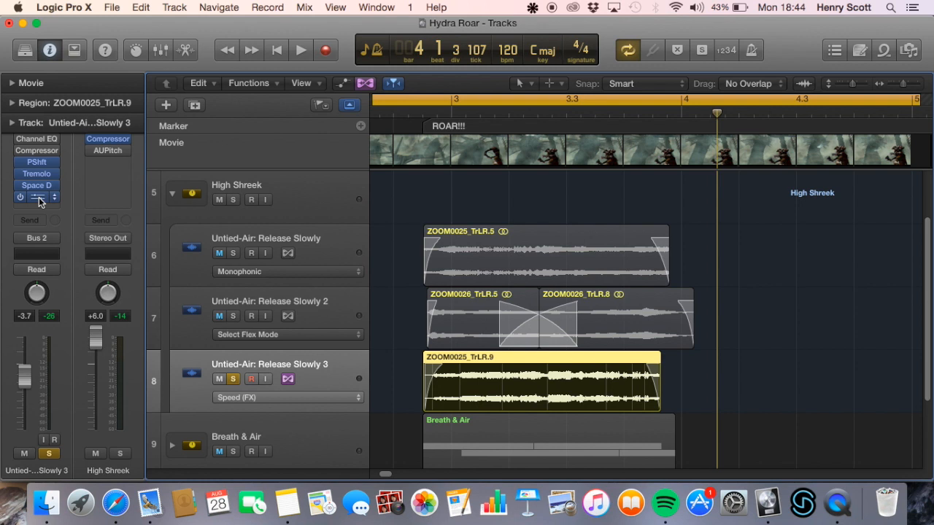
# Enable AUPitch on Untied-Air: Release Slowly 3, review its settings, and play the track with the pitch effect added
pyautogui.click(39, 197)
pyautogui.moveTo(208, 71); pyautogui.dragTo(308, 73)
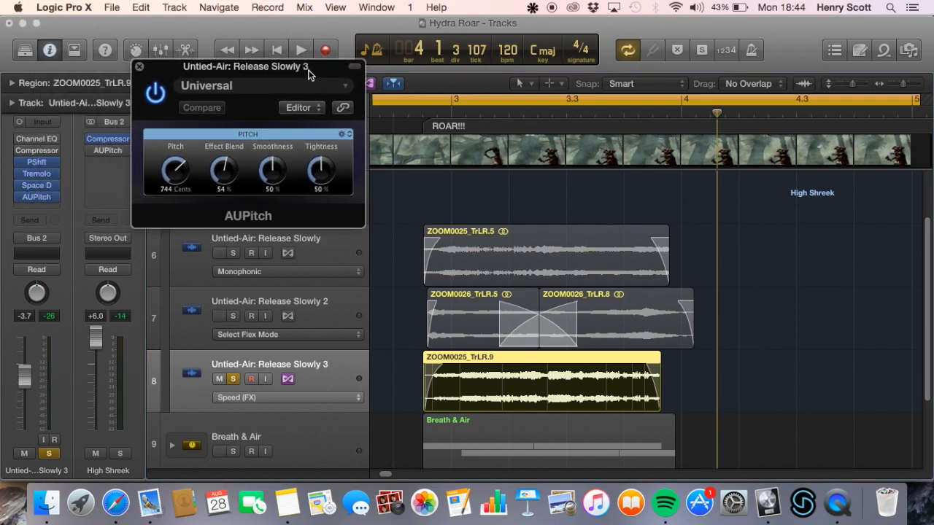
pyautogui.press('space')
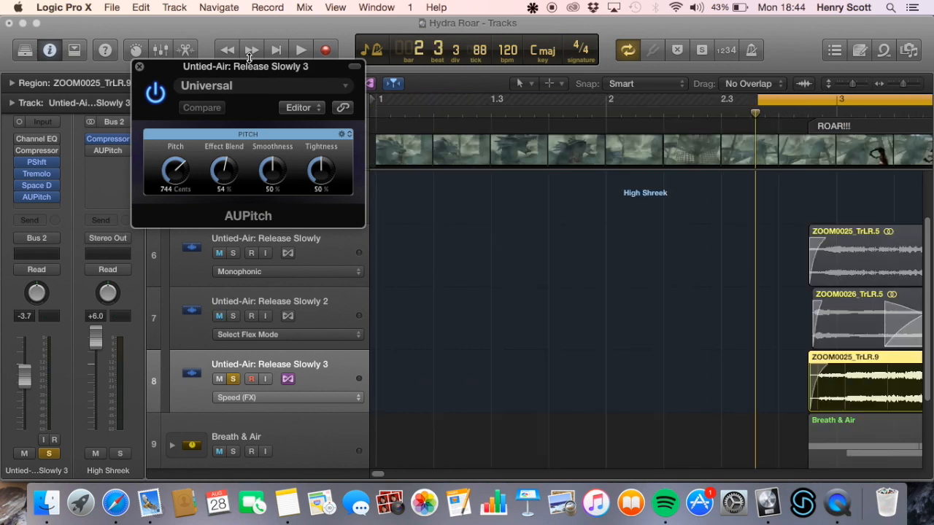
pyautogui.press('space')
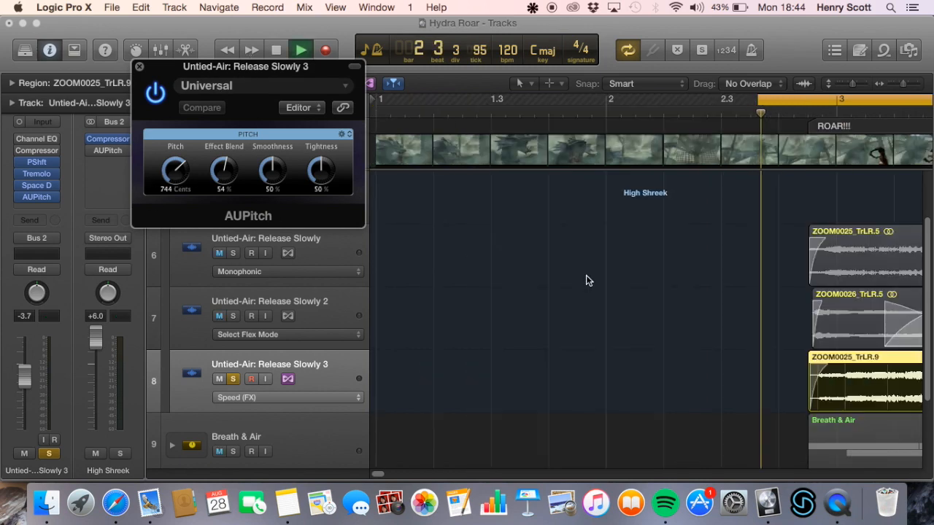
pyautogui.press('space')
pyautogui.click(139, 66)
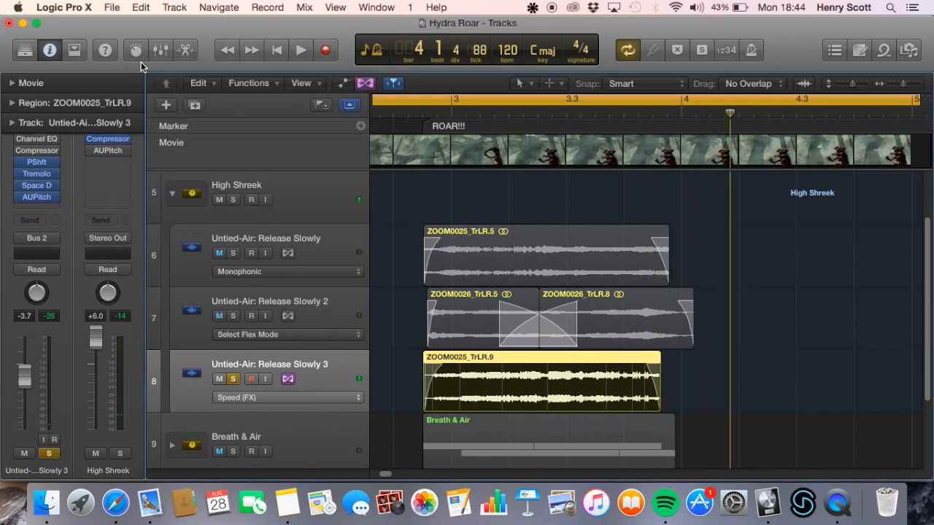
# Solo the whole High Shreek stack instead of Untied-Air: Release Slowly 3 and play it with the stack's AUPitch still bypassed
pyautogui.click(286, 181)
pyautogui.click(232, 390)
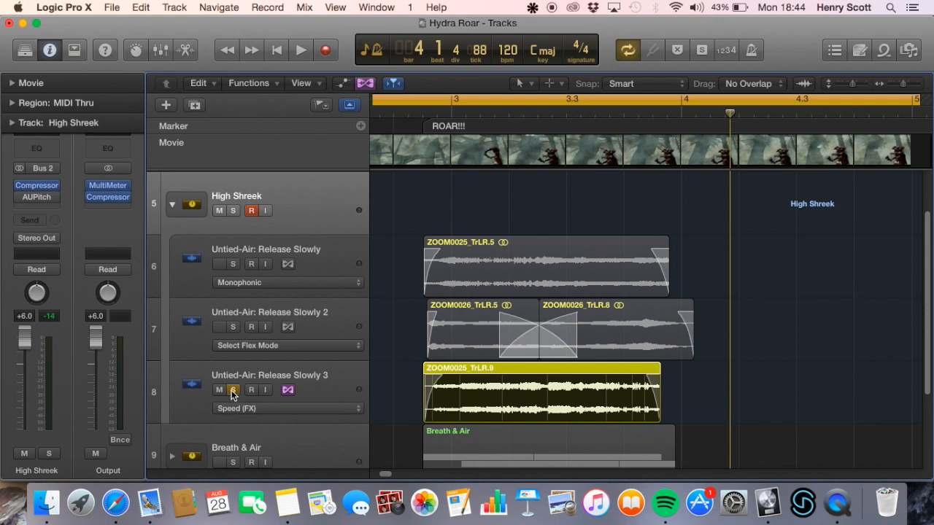
pyautogui.click(235, 211)
pyautogui.press('space')
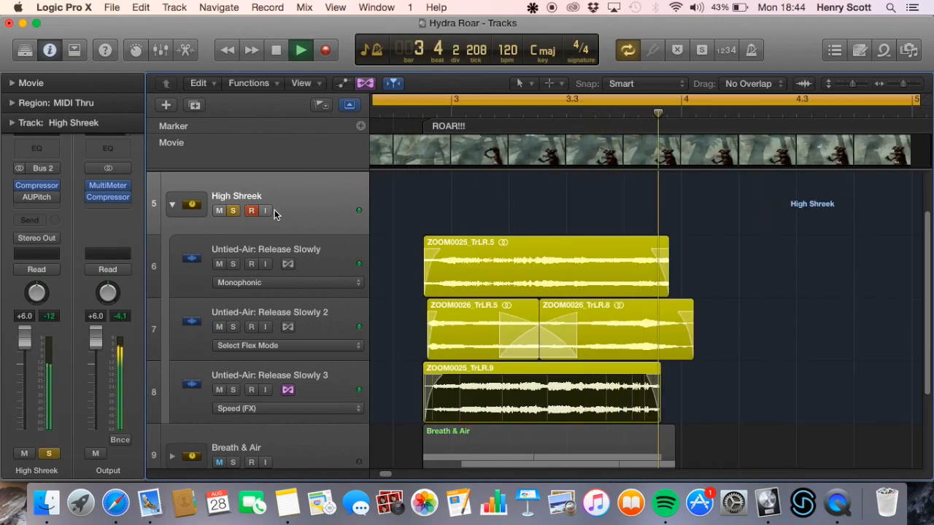
pyautogui.press('space')
# Enable AUPitch on the High Shreek stack and play the stack with it
pyautogui.click(21, 197)
pyautogui.press('space')
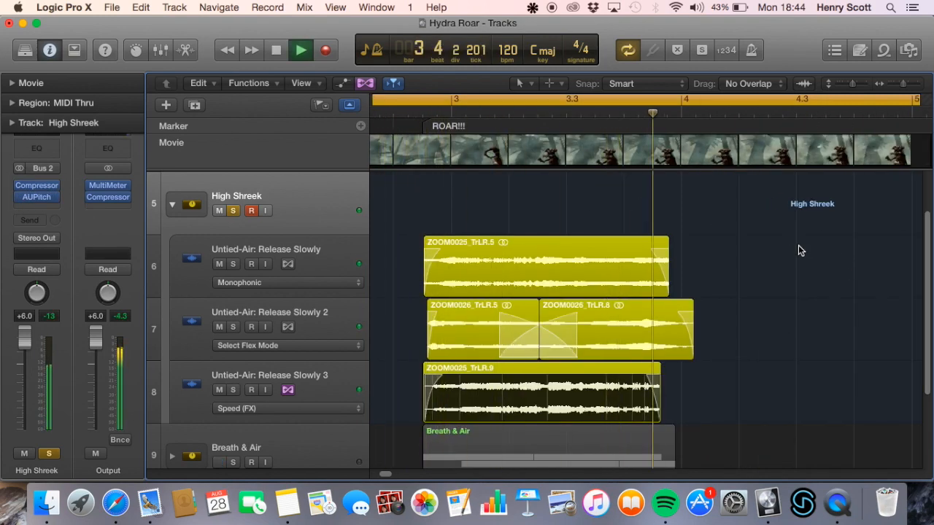
pyautogui.press('space')
# Collapse the High Shreek stack, solo Low Roar alongside it, and play both stacks together
pyautogui.click(173, 204)
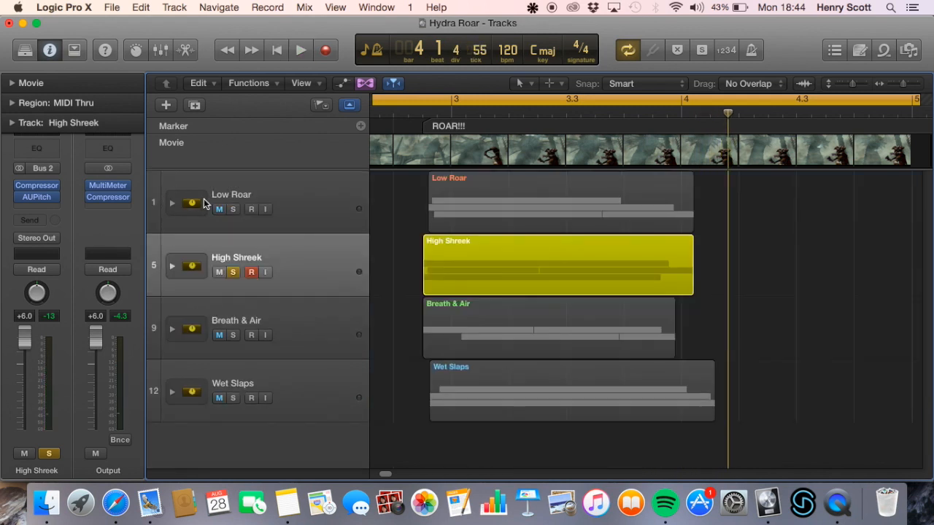
pyautogui.press('space')
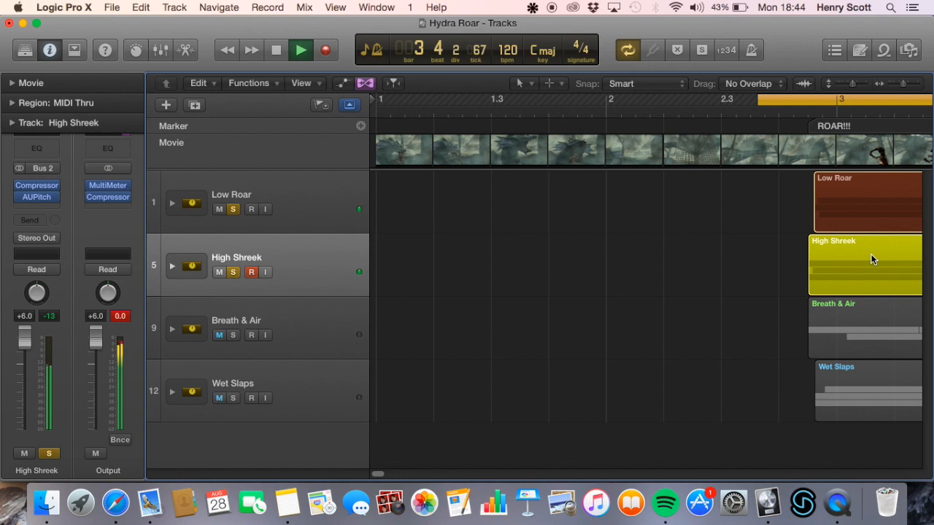
pyautogui.press('space')
# Select the Breath & Air stack, lower the Output level to about +4.6 dB, and clear the Output's peak indicator
pyautogui.hscroll(5, 709, 254)
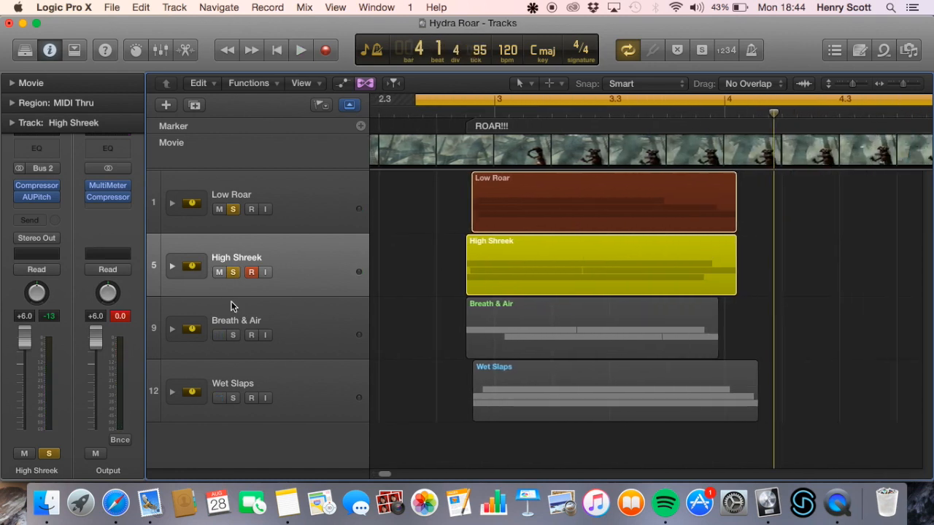
pyautogui.click(281, 303)
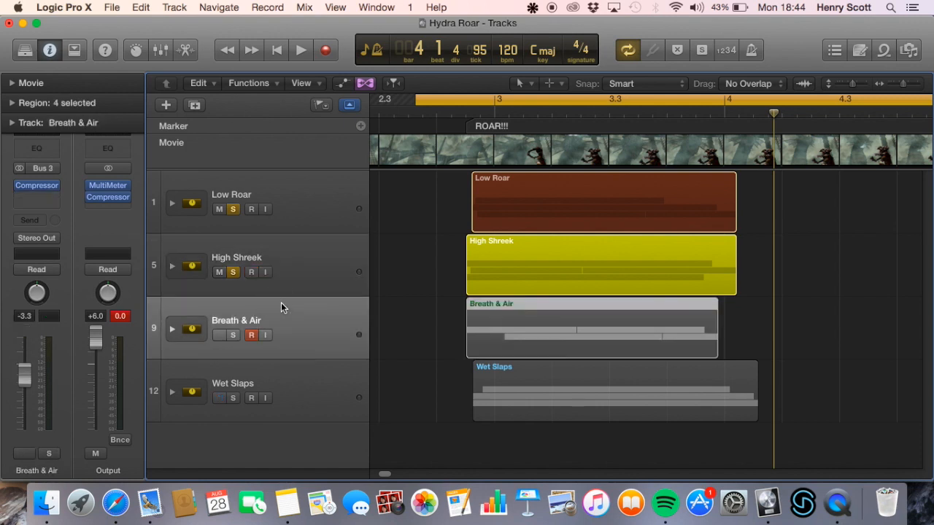
pyautogui.moveTo(93, 338); pyautogui.dragTo(93, 345)
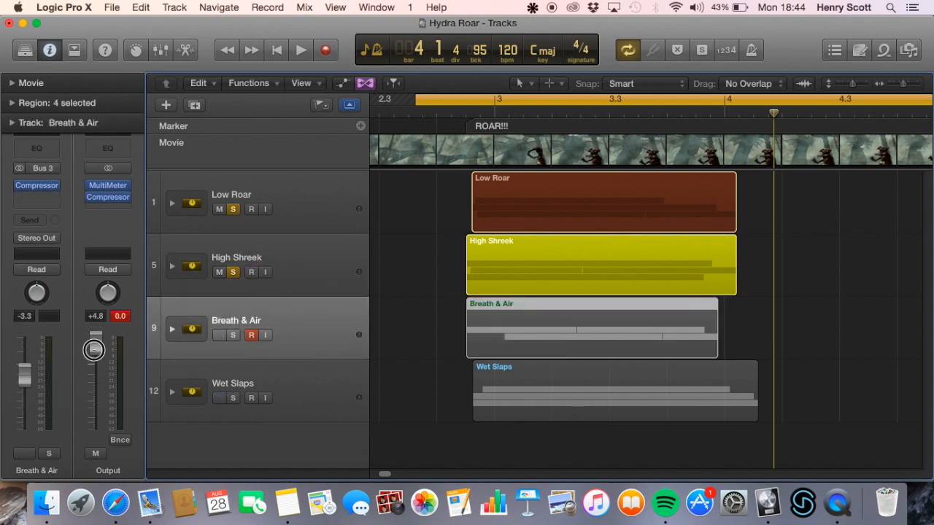
pyautogui.click(119, 317)
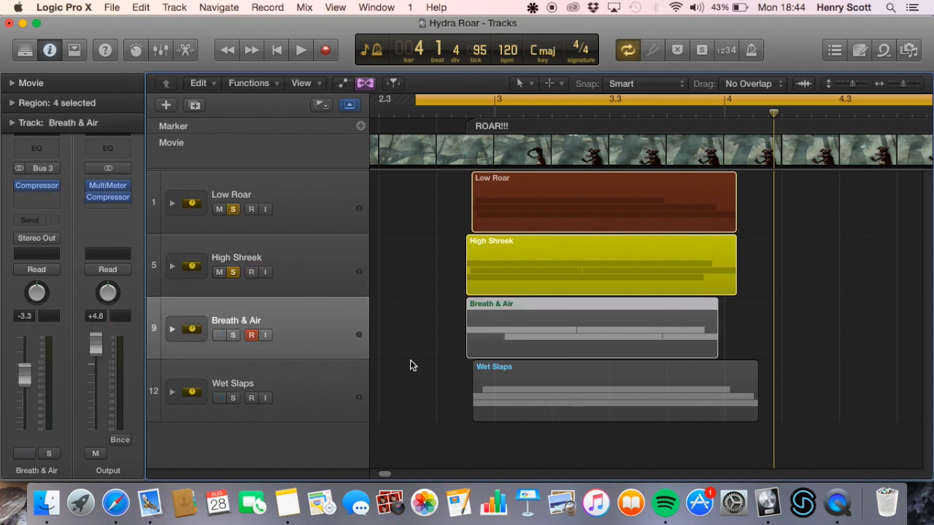
# Solo the Breath & Air stack in place of Low Roar and High Shreek, and expand it to show its tracks
pyautogui.click(232, 209)
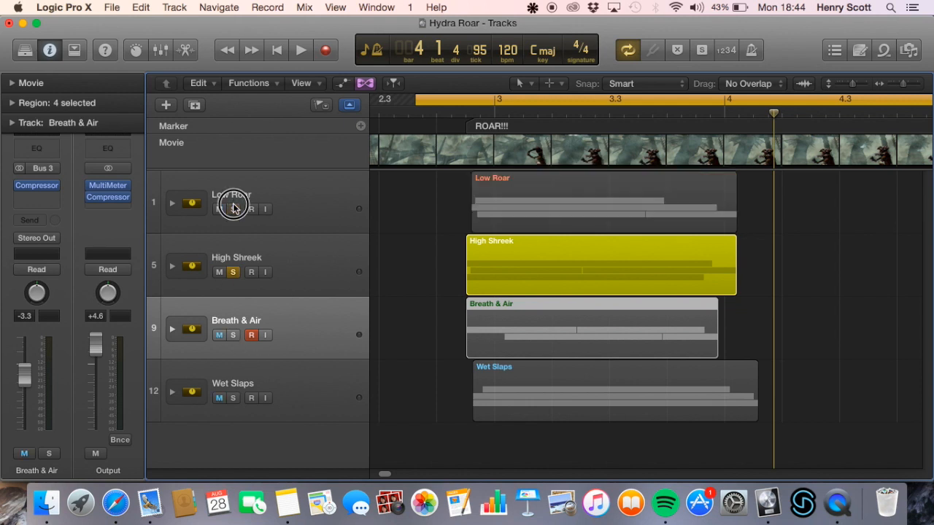
pyautogui.click(233, 272)
pyautogui.click(233, 335)
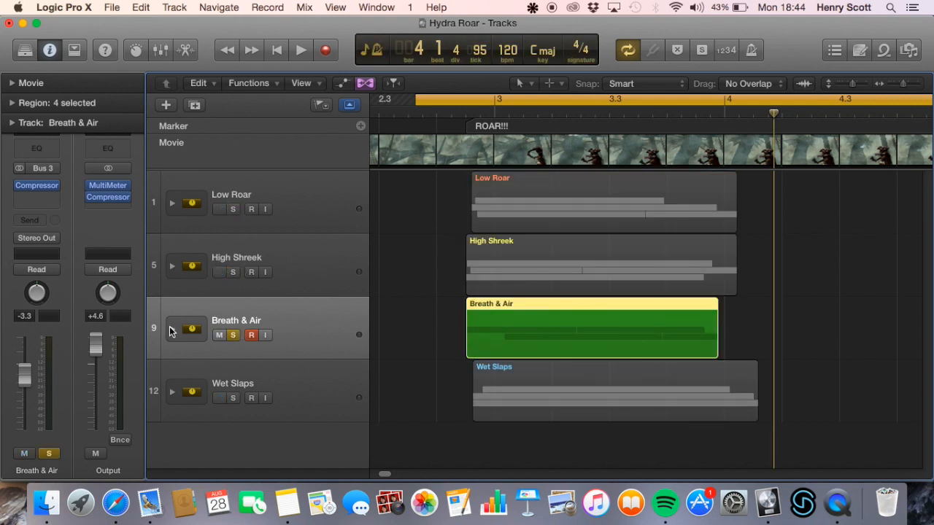
pyautogui.click(172, 329)
pyautogui.scroll(-3, 340, 336)
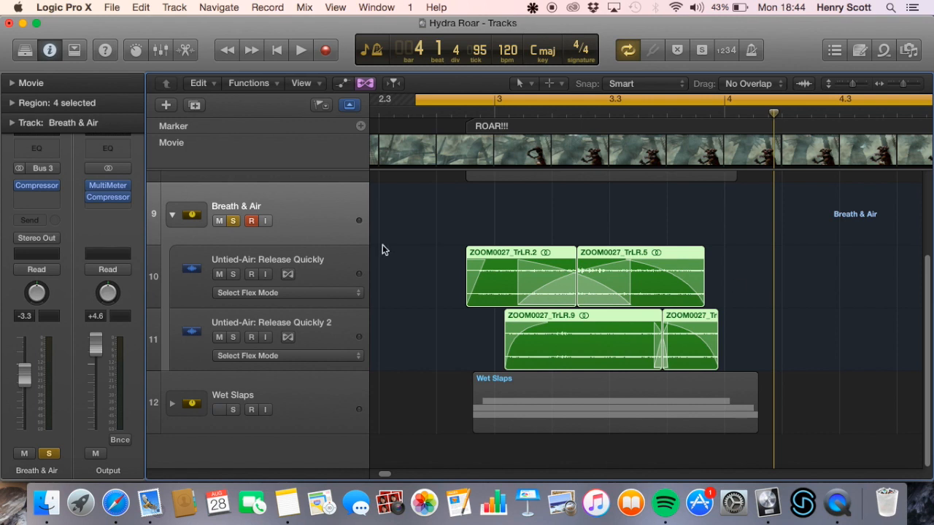
# Solo Untied-Air: Release Quickly instead of the Breath & Air stack, bypass all its plug-ins, and play the track dry
pyautogui.click(321, 274)
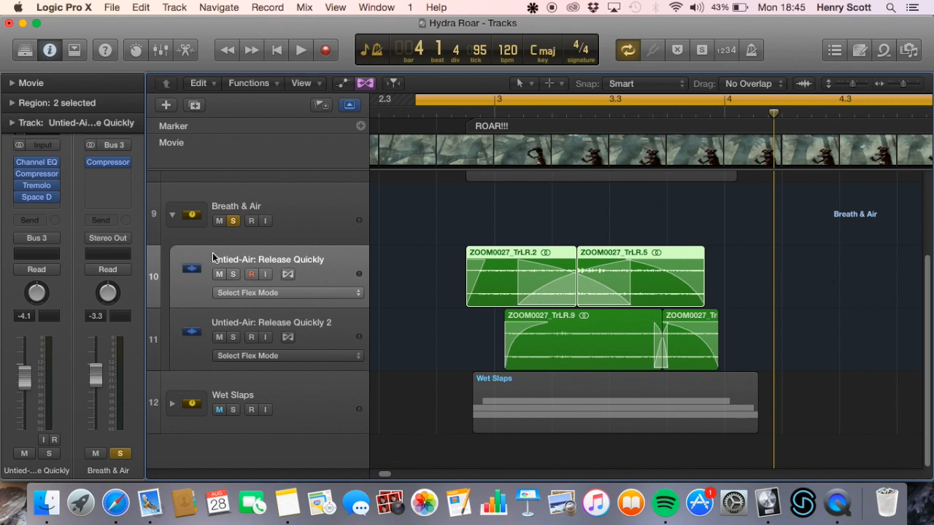
pyautogui.click(233, 274)
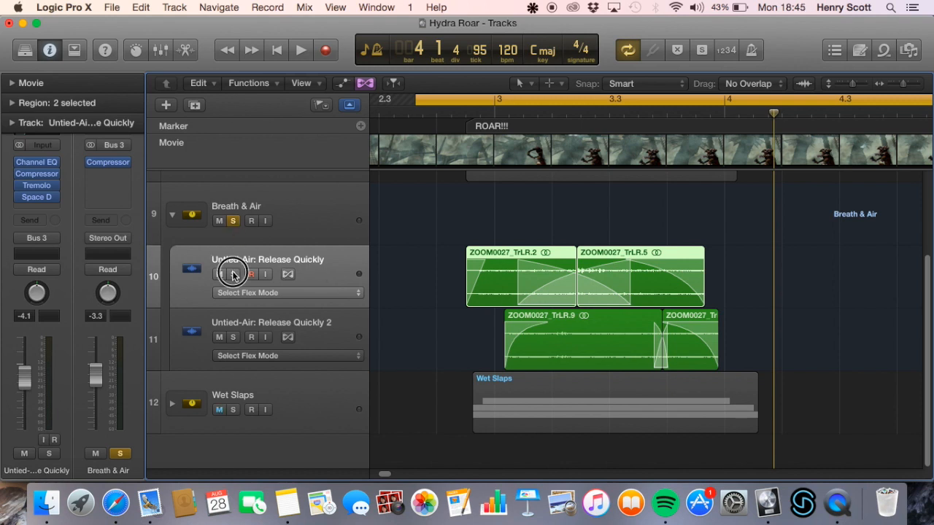
pyautogui.click(233, 221)
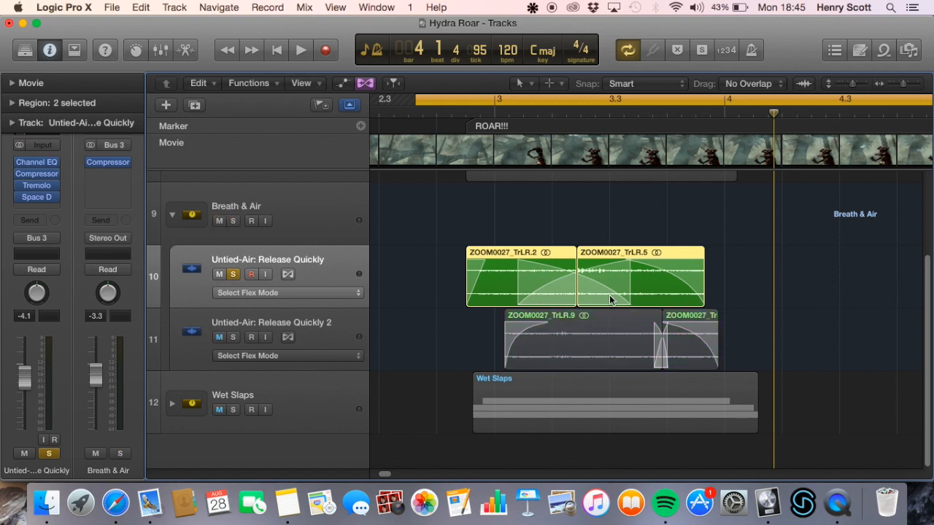
pyautogui.moveTo(21, 162); pyautogui.dragTo(21, 197)
pyautogui.press('space')
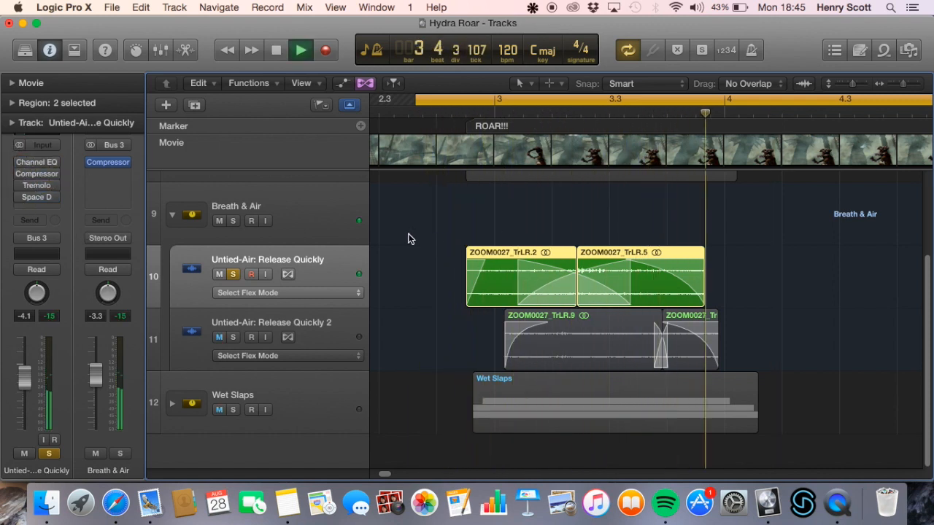
pyautogui.press('space')
# Enable only the Tremolo on Untied-Air: Release Quickly, play the track, and review the effect's settings
pyautogui.click(21, 186)
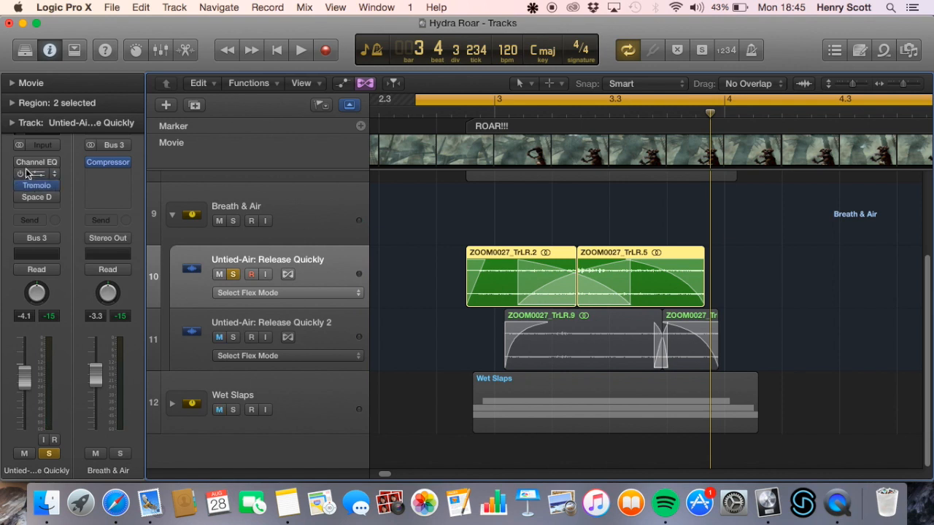
pyautogui.press('space')
pyautogui.click(39, 188)
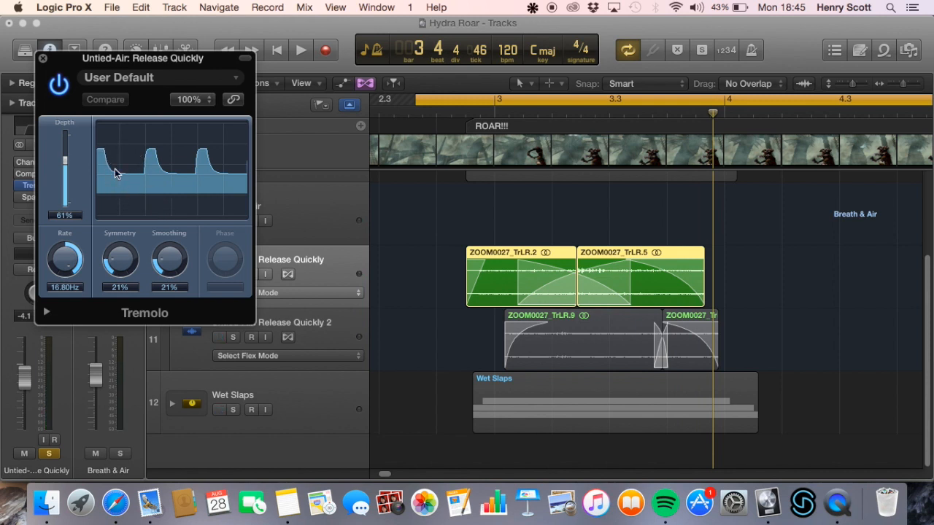
pyautogui.click(43, 59)
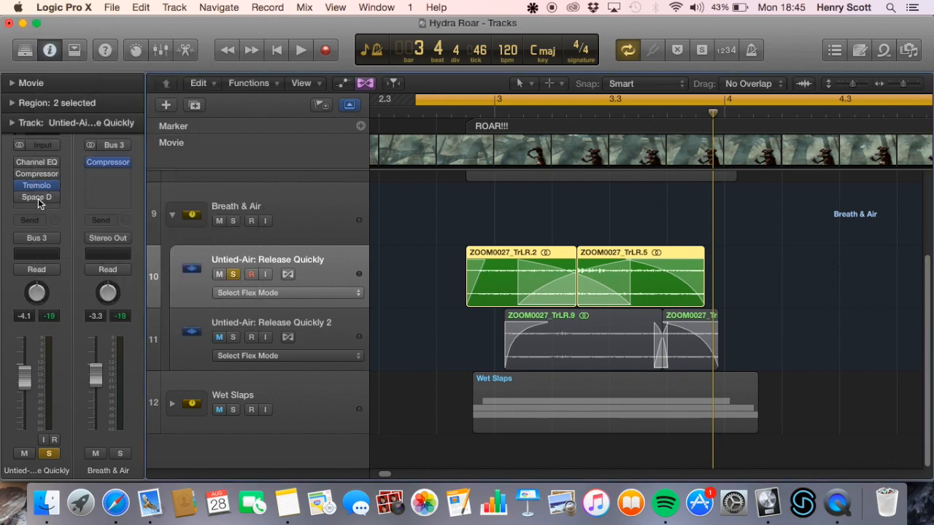
# Enable Space Designer on Untied-Air: Release Quickly, and review its settings while playing the track with the reverb added
pyautogui.click(57, 189)
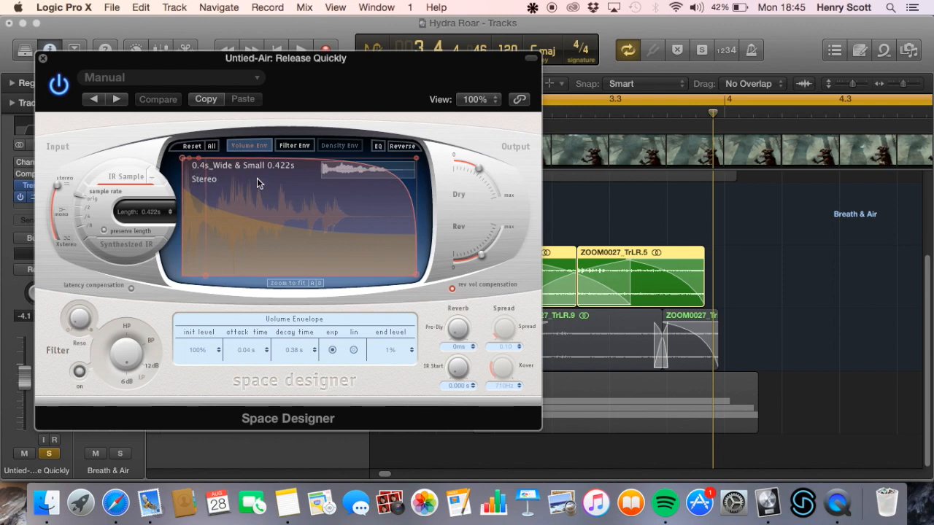
pyautogui.press('space')
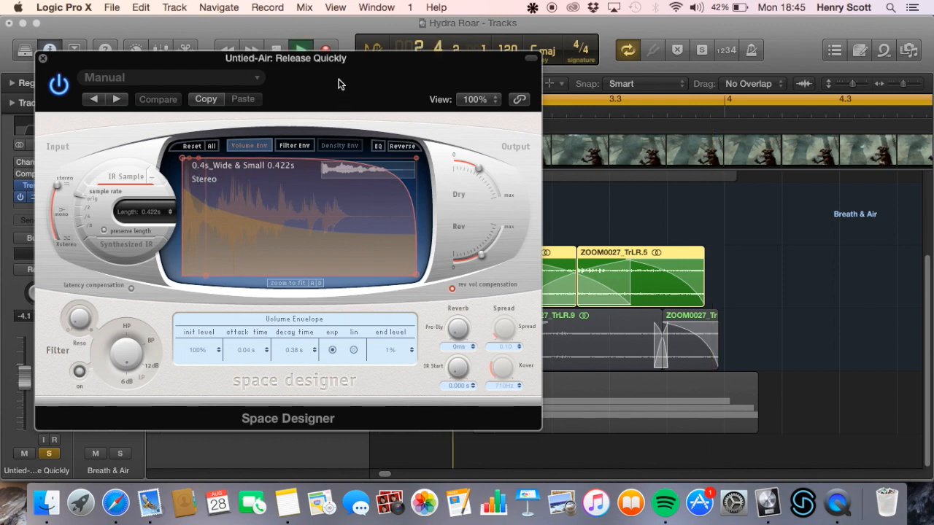
pyautogui.moveTo(339, 80); pyautogui.dragTo(441, 78)
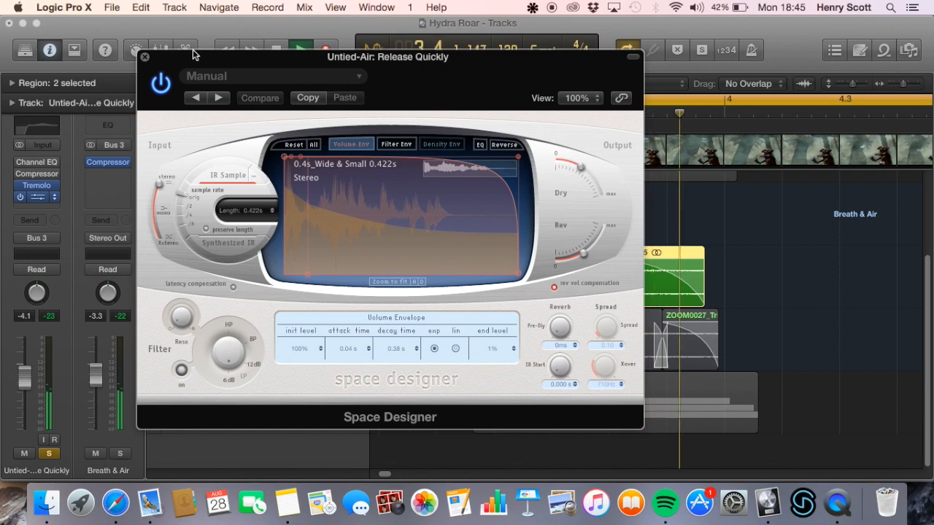
pyautogui.click(145, 58)
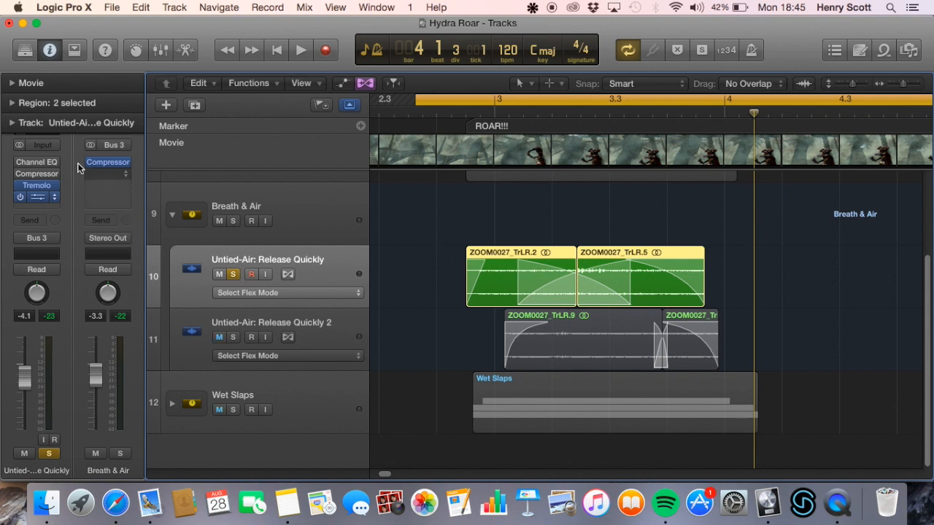
# Enable the Channel EQ and Compressor on Untied-Air: Release Quickly and play the track through its full plug-in chain
pyautogui.moveTo(19, 163); pyautogui.dragTo(20, 175)
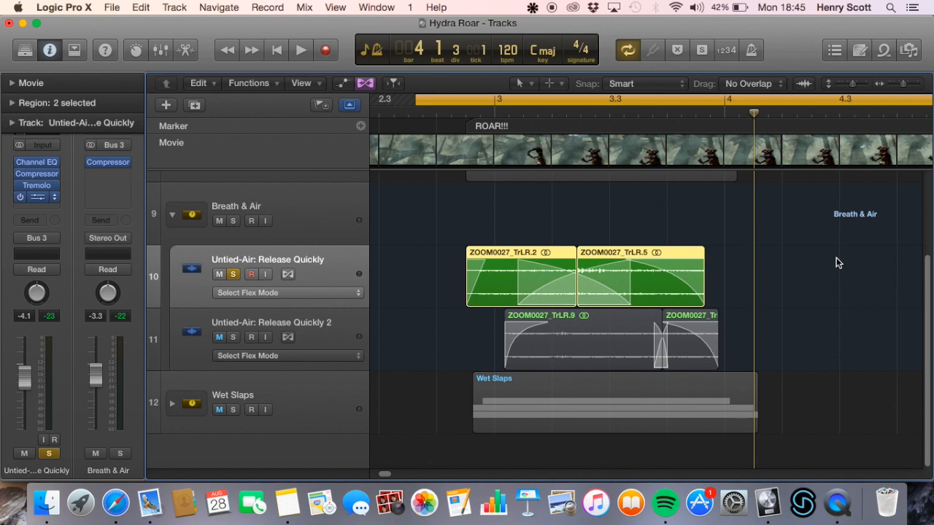
pyautogui.press('space')
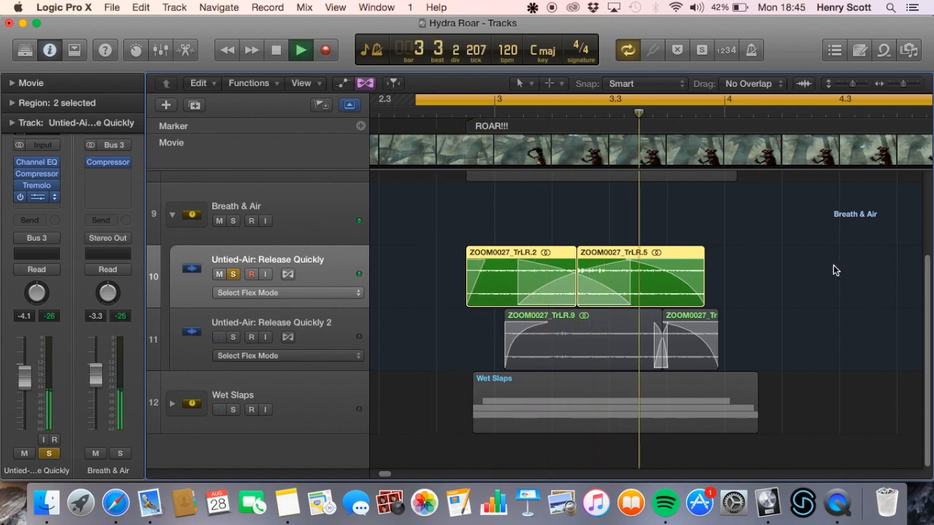
pyautogui.press('space')
# Solo Untied-Air: Release Quickly 2 instead of Untied-Air: Release Quickly, bypass all its plug-ins, and play the track dry
pyautogui.click(302, 337)
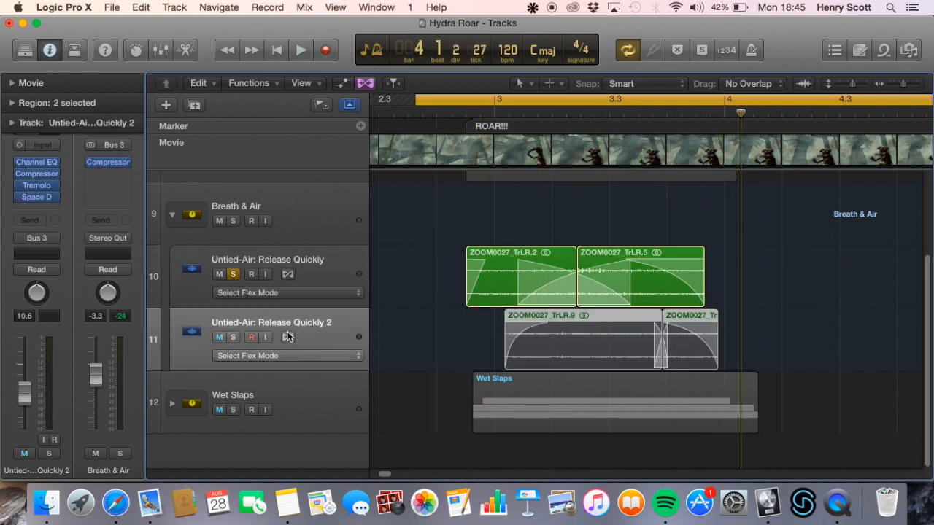
pyautogui.click(233, 337)
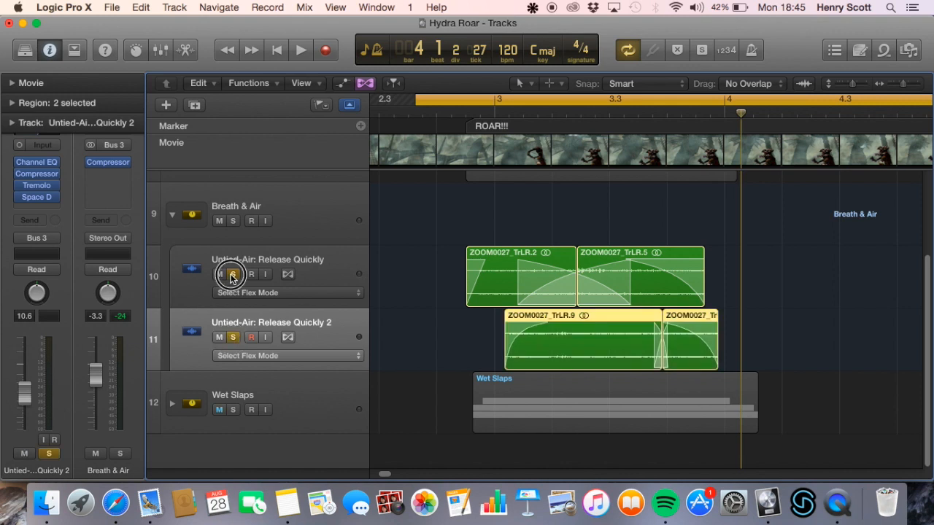
pyautogui.click(232, 275)
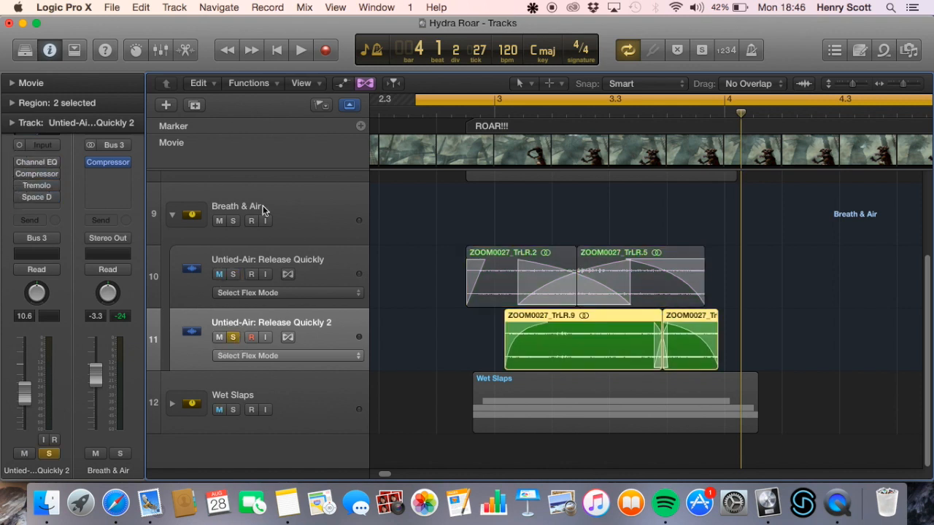
pyautogui.press('space')
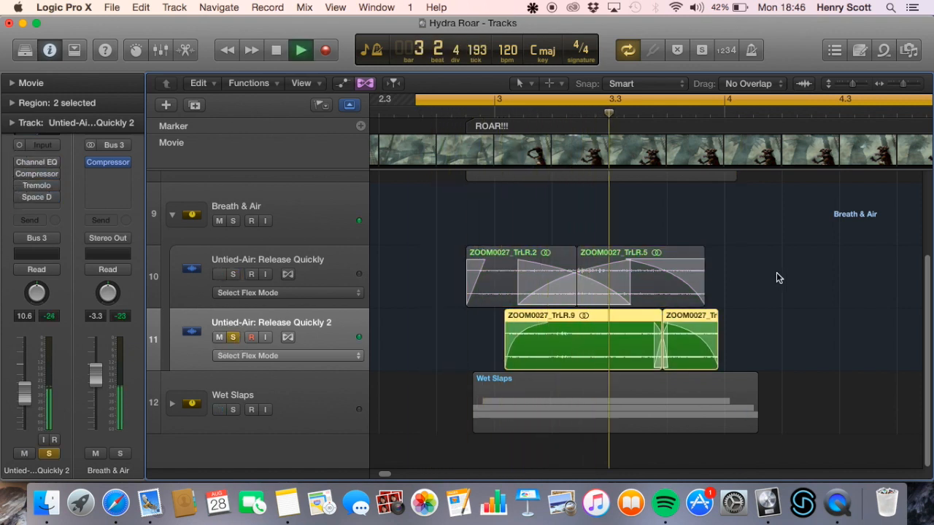
pyautogui.press('space')
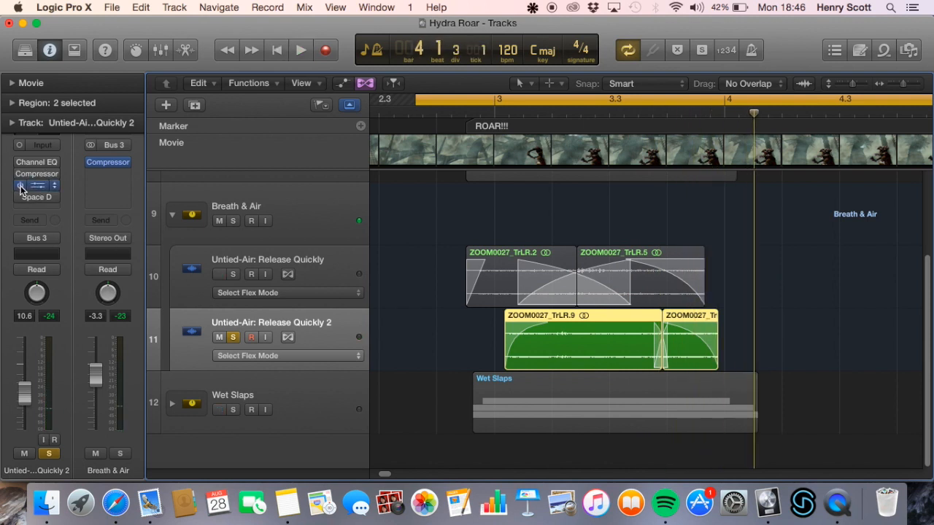
# Enable only the Tremolo on Untied-Air: Release Quickly 2 and review its settings while playing the track
pyautogui.click(36, 187)
pyautogui.press('space')
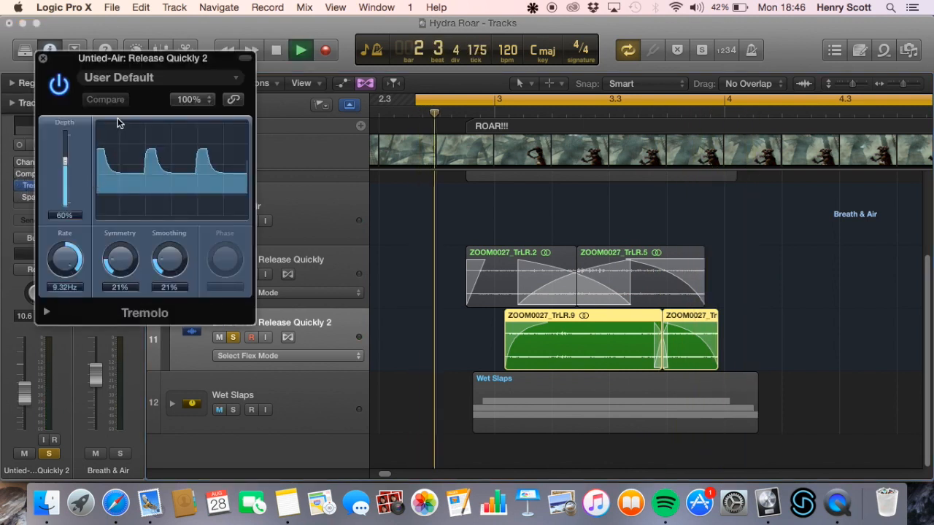
pyautogui.click(43, 58)
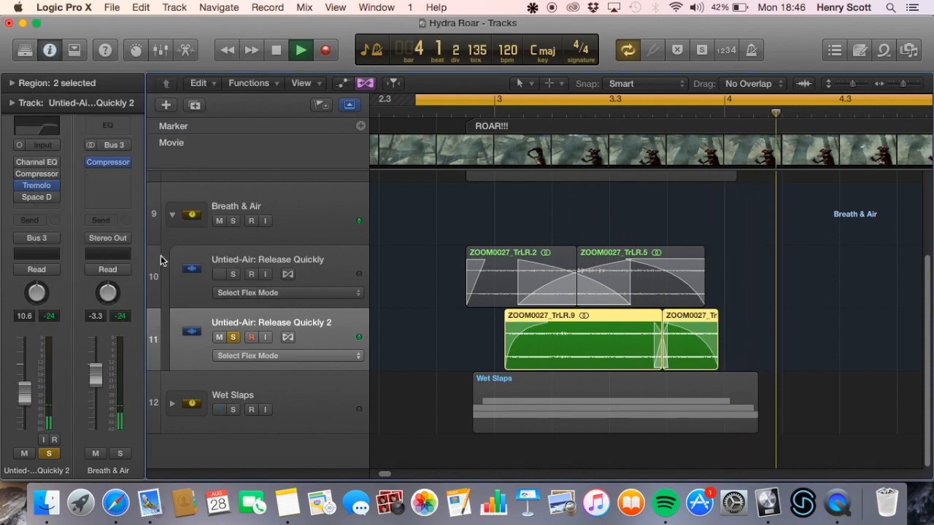
# Enable Space Designer on Untied-Air: Release Quickly 2, review its settings, and play the track with the reverb added
pyautogui.click(36, 197)
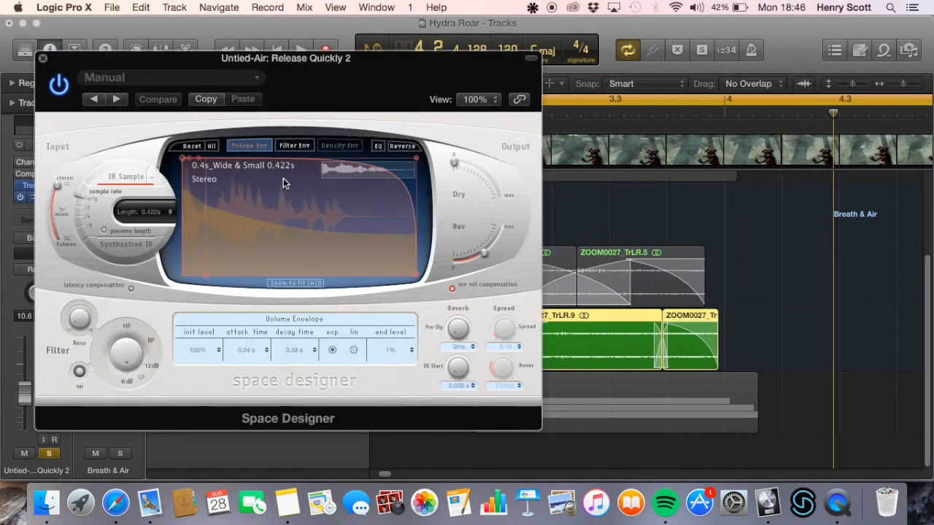
pyautogui.click(42, 58)
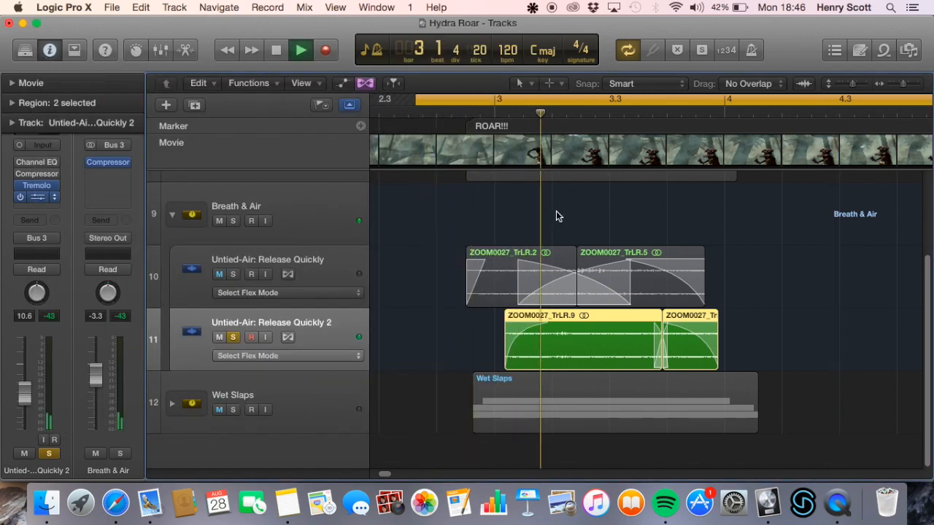
pyautogui.press('space')
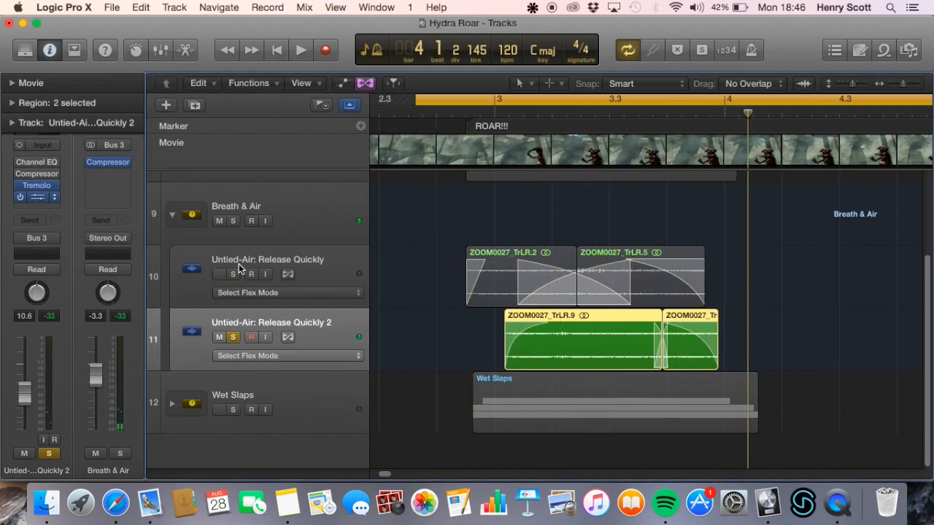
# Unsolo Untied-Air: Release Quickly 2, enable its Channel EQ and Compressor, and review the EQ curve
pyautogui.click(234, 337)
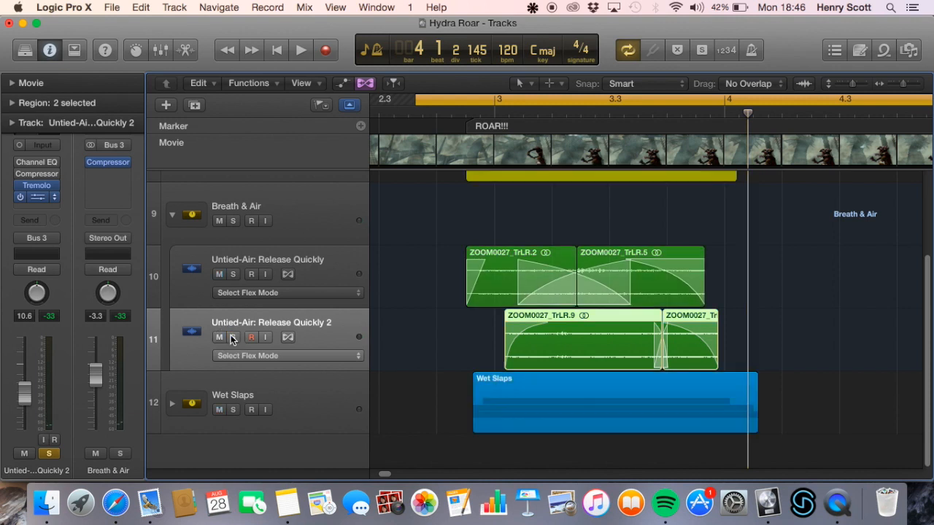
pyautogui.click(33, 162)
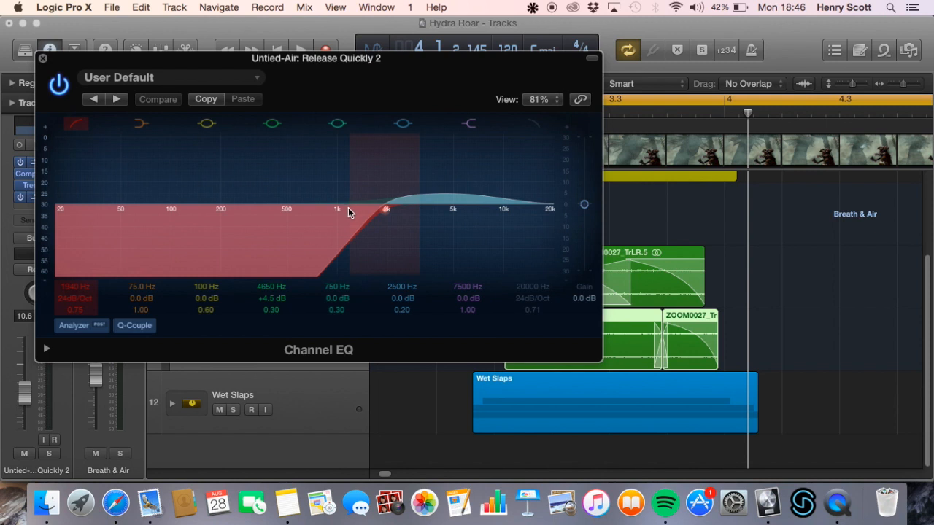
pyautogui.click(64, 91)
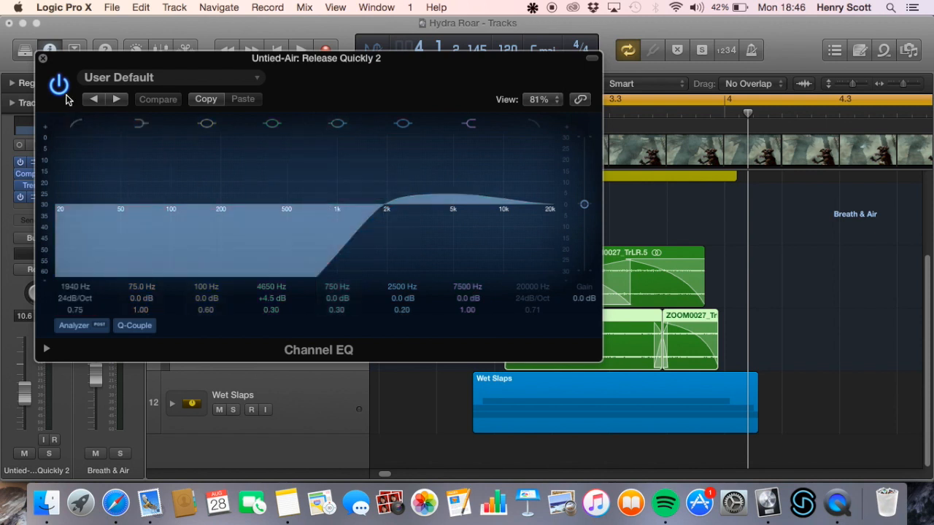
pyautogui.click(42, 57)
# Solo and play the whole Breath & Air stack, and finish by unsoloing and collapsing it
pyautogui.click(234, 223)
pyautogui.press('space')
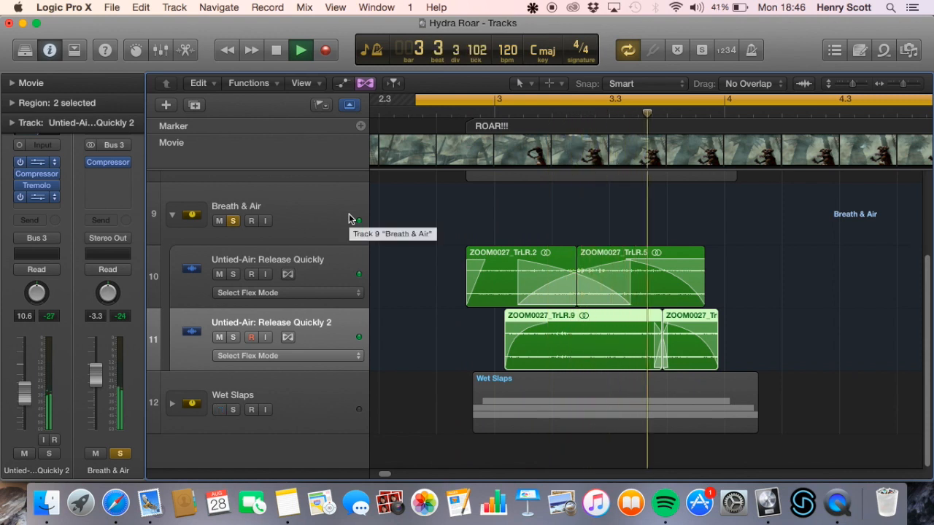
pyautogui.click(232, 221)
pyautogui.click(173, 215)
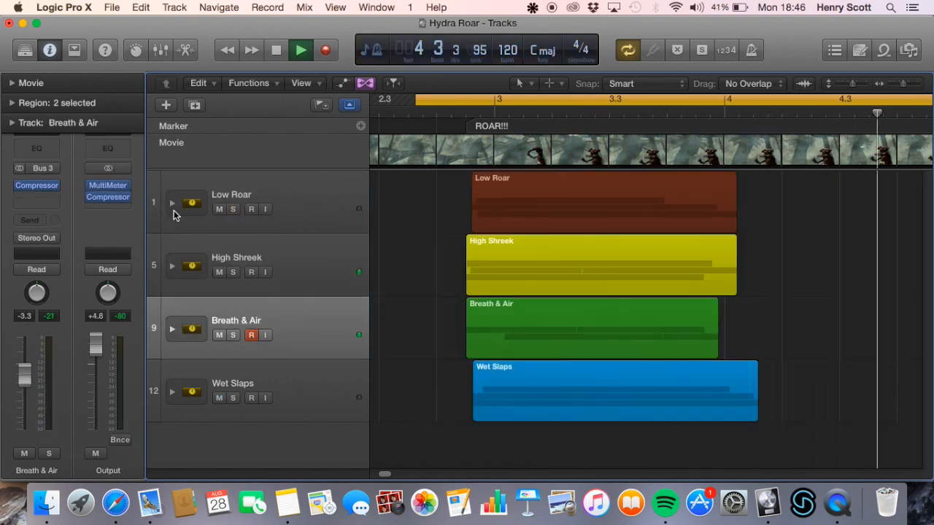
pyautogui.press('space')
# Solo the Low Roar, High Shreek and Breath & Air stacks and play them together
pyautogui.moveTo(234, 212); pyautogui.dragTo(235, 332)
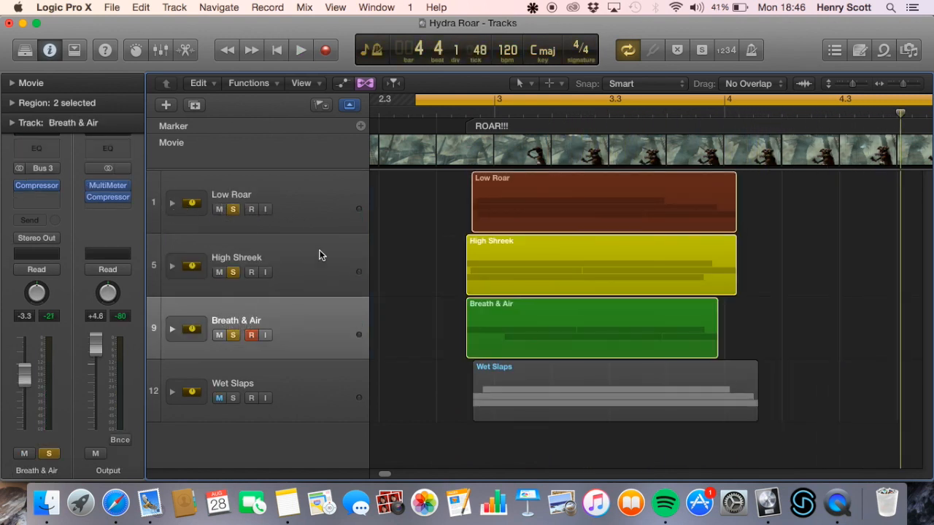
pyautogui.press('space')
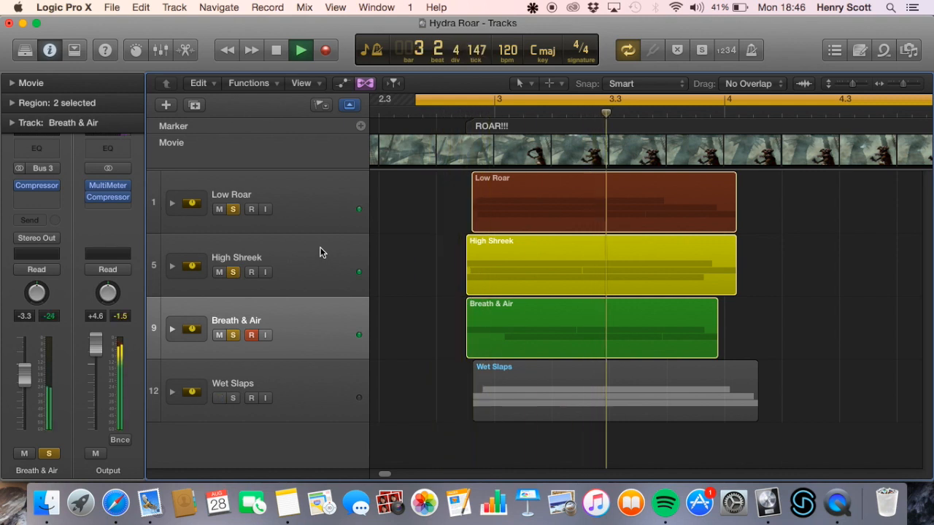
pyautogui.press('space')
# Solo the Wet Slaps stack instead of the other three and expand it to show its tracks
pyautogui.moveTo(233, 203); pyautogui.dragTo(233, 335)
pyautogui.click(233, 398)
pyautogui.click(174, 394)
pyautogui.scroll(-5, 298, 308)
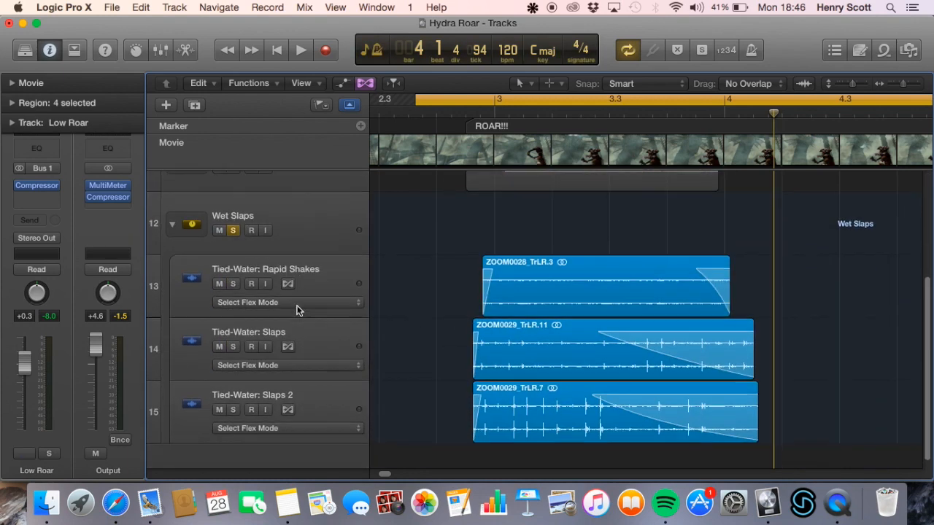
# Remove the bypassed Space Designer from the Tied-Water: Rapid Shakes track
pyautogui.click(327, 287)
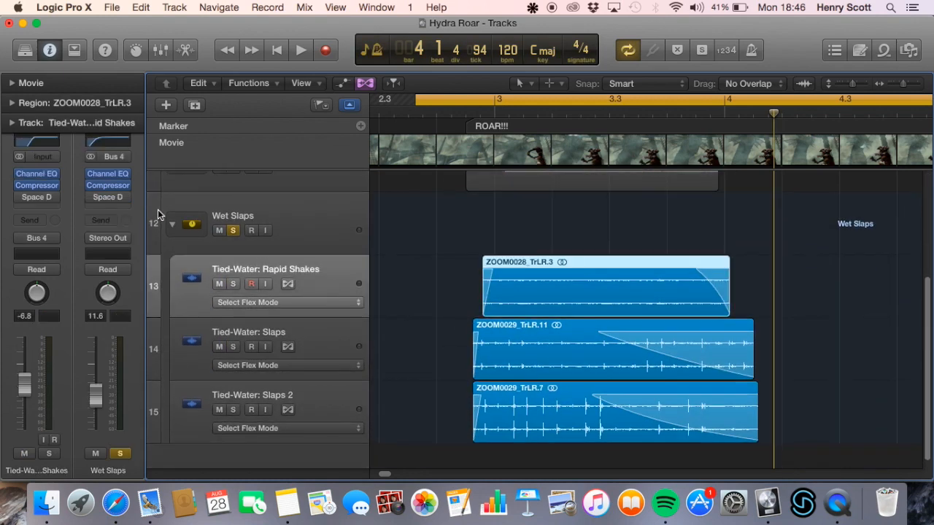
pyautogui.click(59, 198)
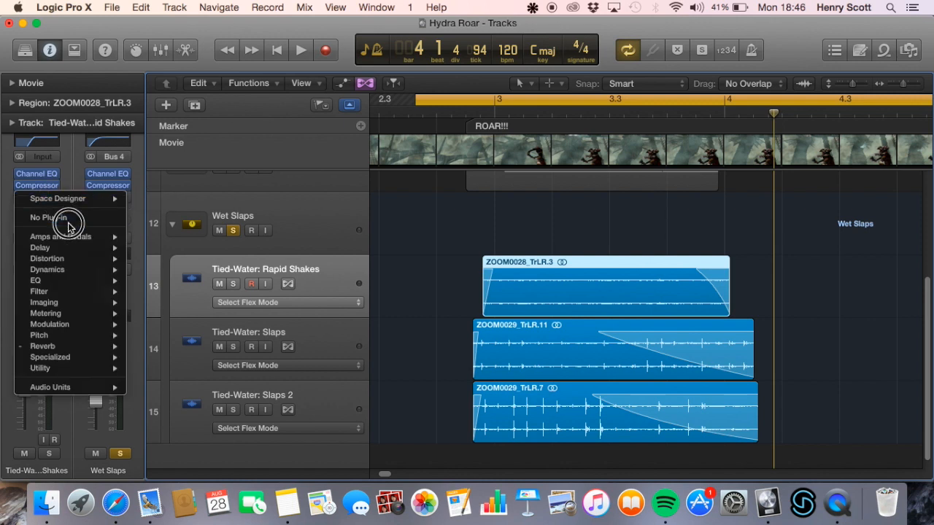
pyautogui.click(68, 218)
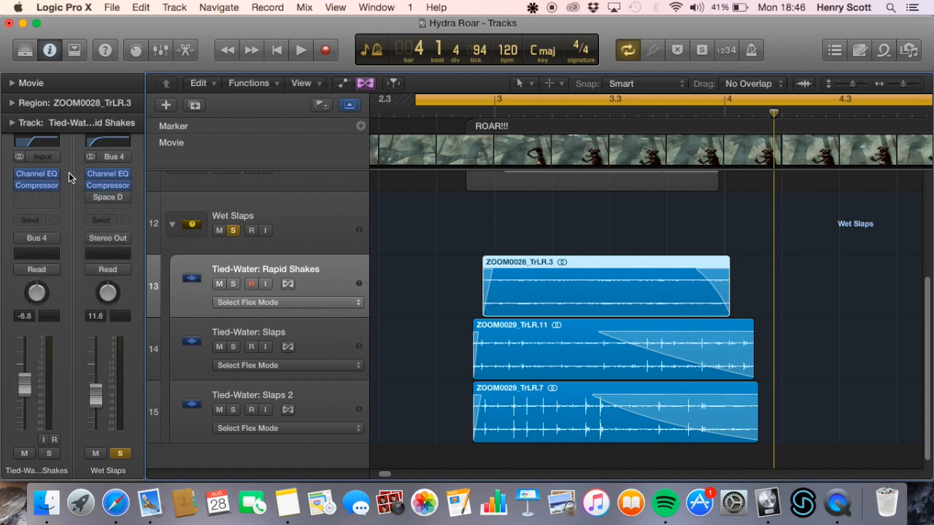
# Solo Tied-Water: Rapid Shakes instead of the Wet Slaps stack and play it with its Channel EQ and Compressor
pyautogui.click(233, 230)
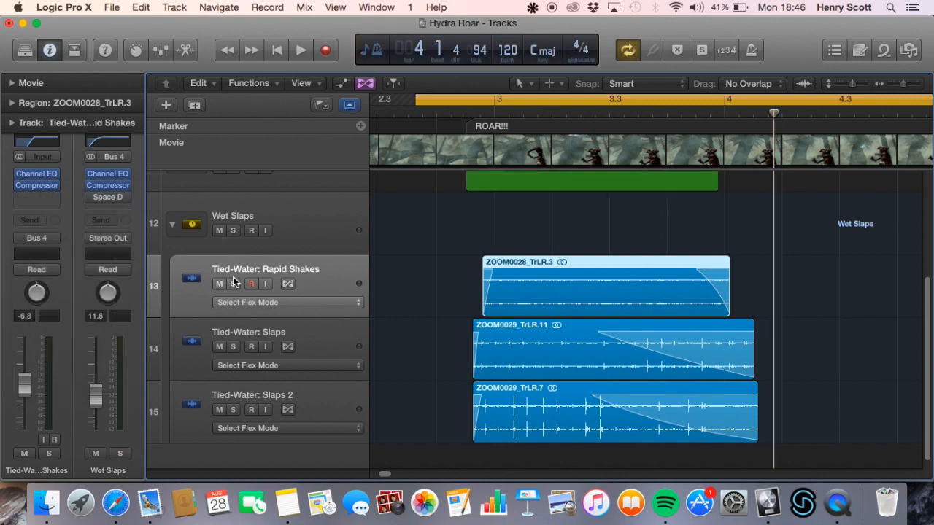
pyautogui.press('space')
pyautogui.click(232, 284)
pyautogui.press('space')
pyautogui.press('space')
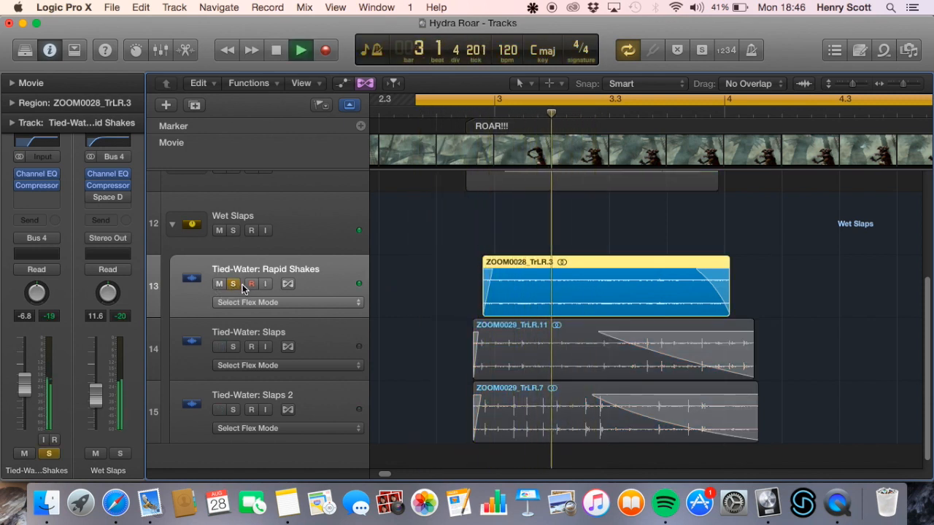
pyautogui.press('space')
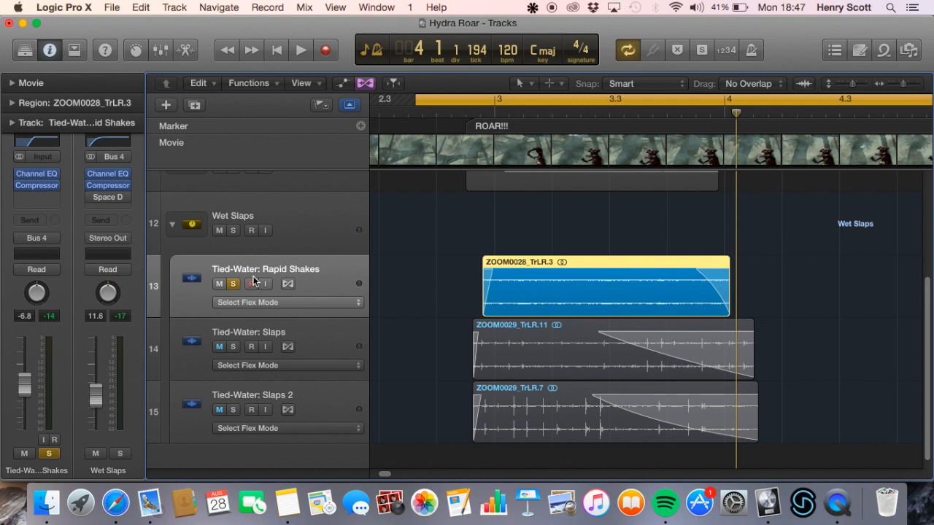
# Play Tied-Water: Rapid Shakes with its Channel EQ and Compressor bypassed, and again with both enabled
pyautogui.click(303, 335)
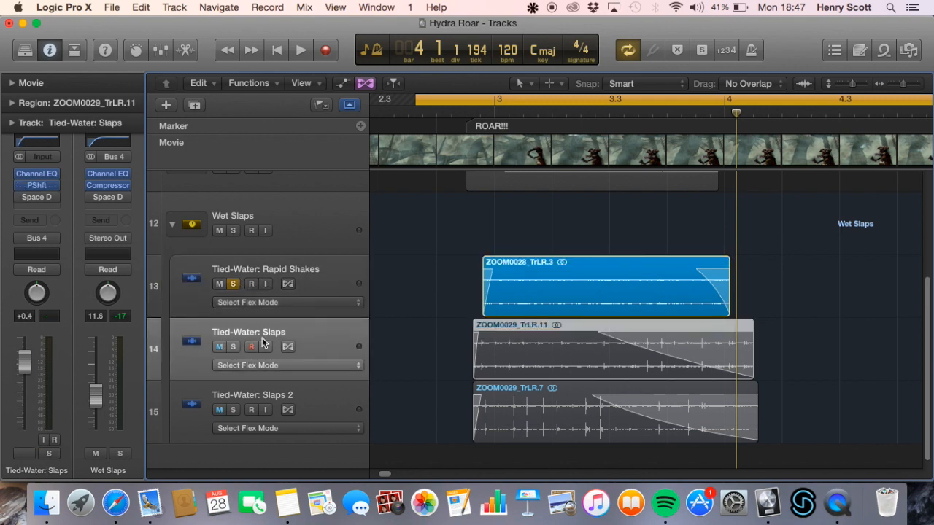
pyautogui.click(332, 281)
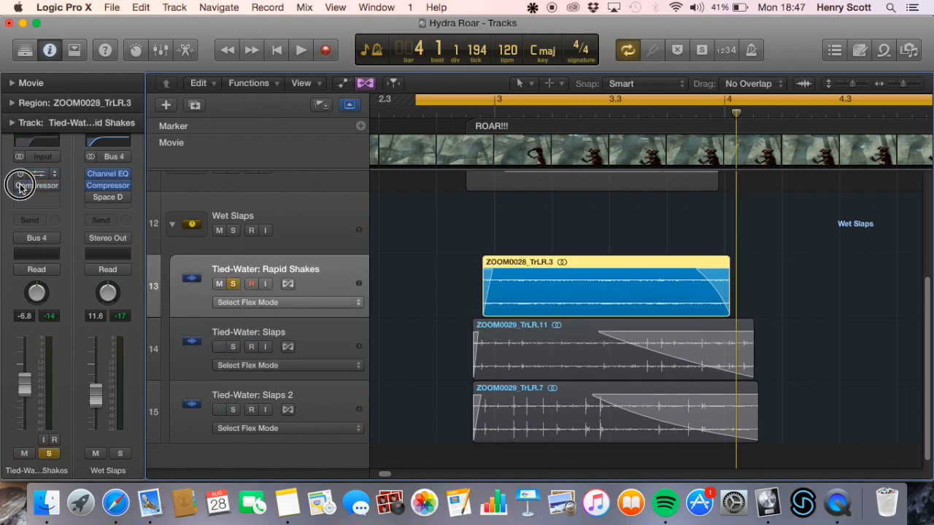
pyautogui.press('space')
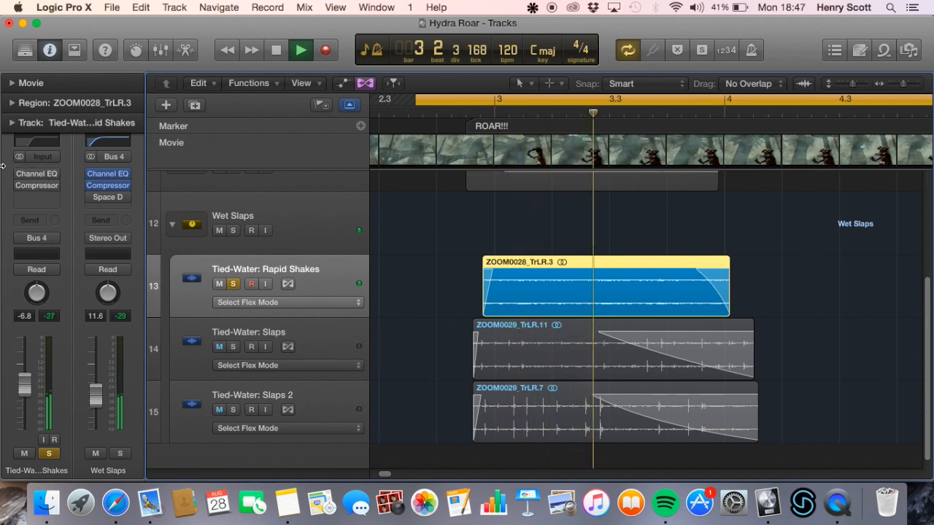
pyautogui.press('space')
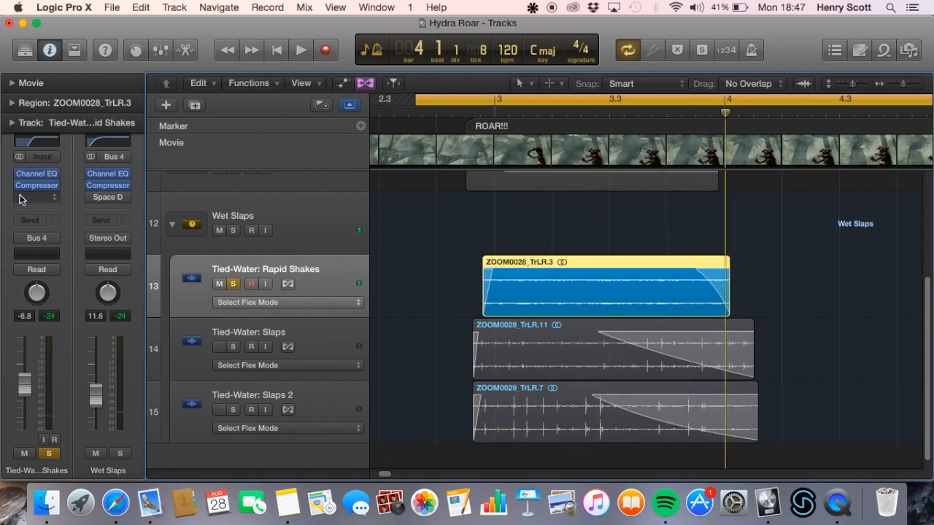
pyautogui.press('space')
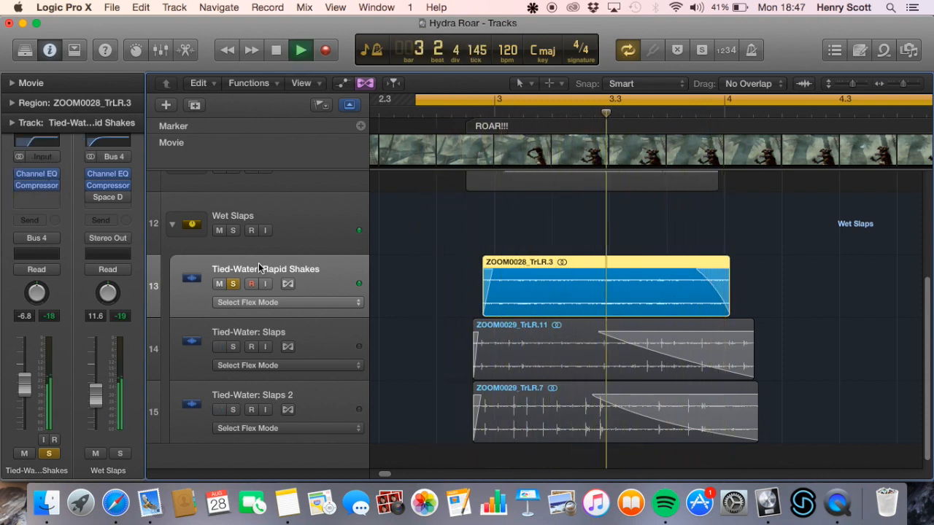
pyautogui.press('space')
# Solo Tied-Water: Slaps instead of Tied-Water: Rapid Shakes and briefly start its playback
pyautogui.click(302, 330)
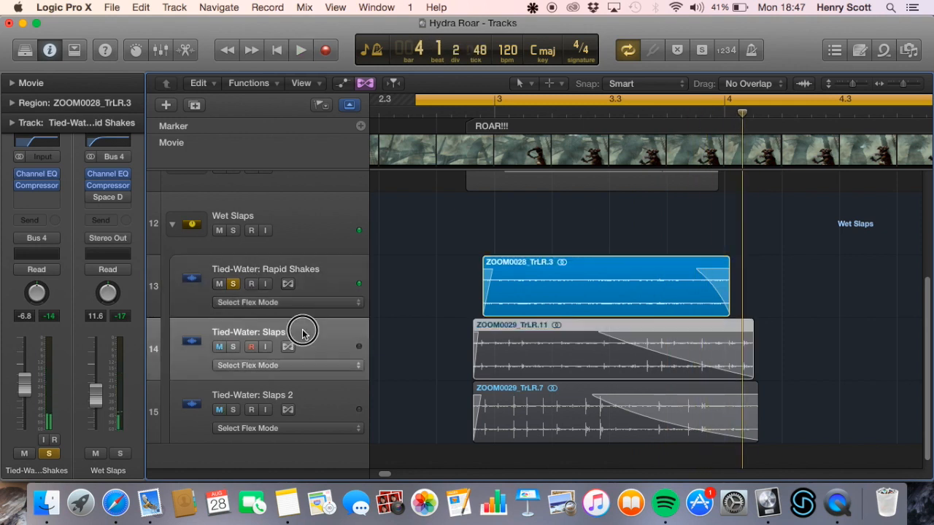
pyautogui.click(232, 285)
pyautogui.click(232, 347)
pyautogui.press('space')
pyautogui.press('space')
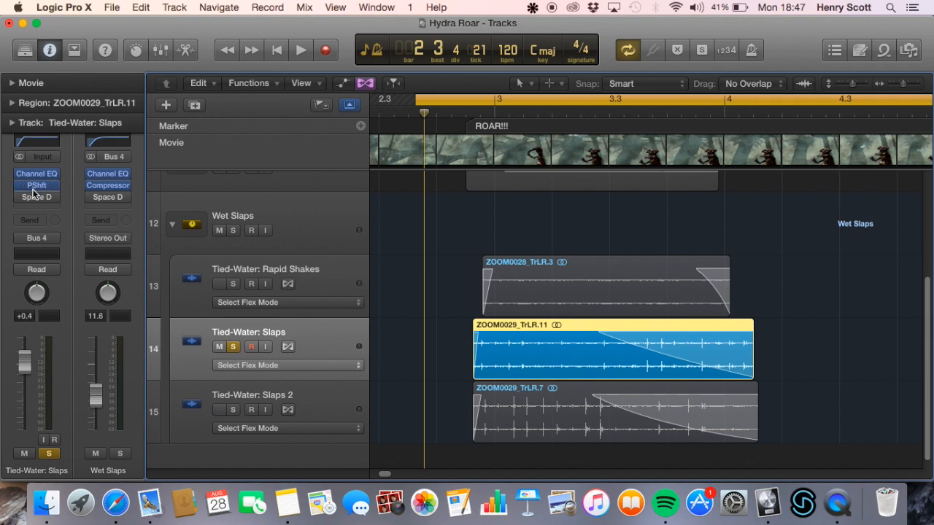
# Remove the bypassed Space Designer from Tied-Water: Slaps and review the settings of its Pitch Shifter
pyautogui.click(53, 200)
pyautogui.click(51, 212)
pyautogui.click(39, 185)
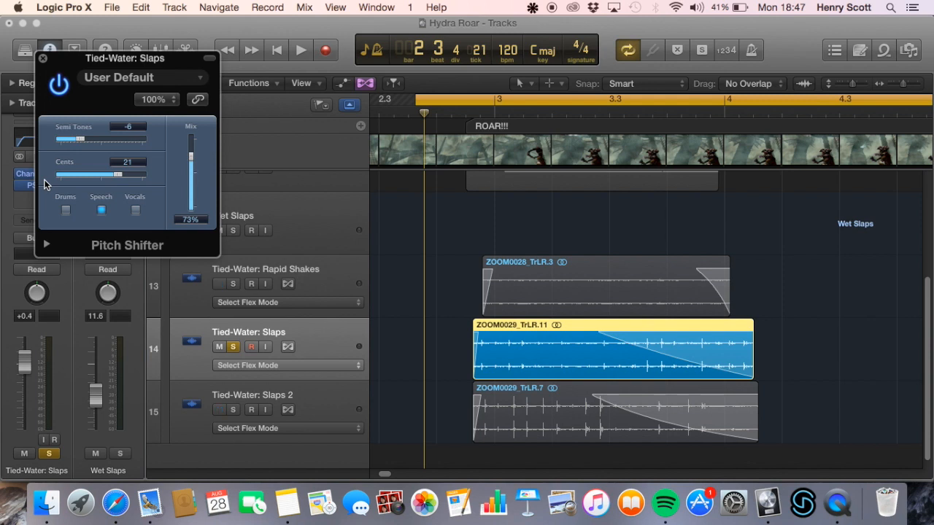
pyautogui.click(42, 58)
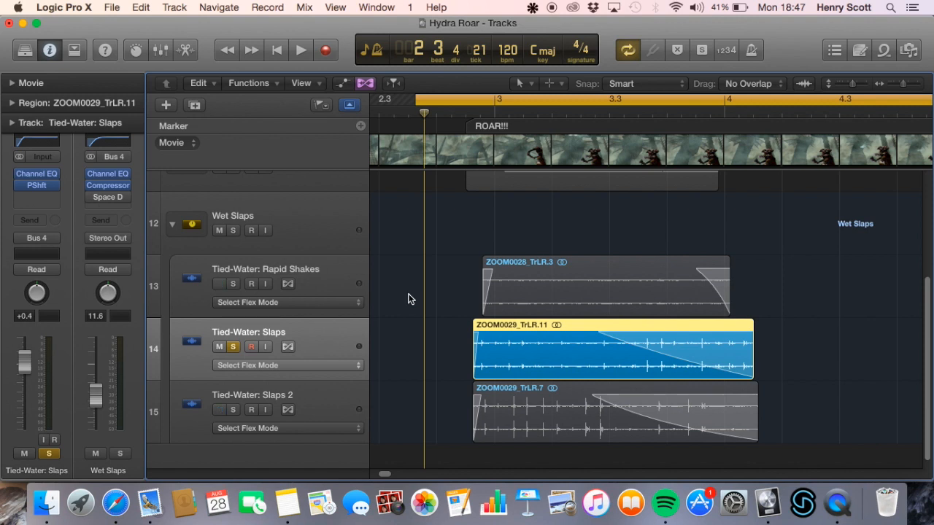
# Play Tied-Water: Slaps with its Channel EQ and Pitch Shifter, and again with both bypassed
pyautogui.press('space')
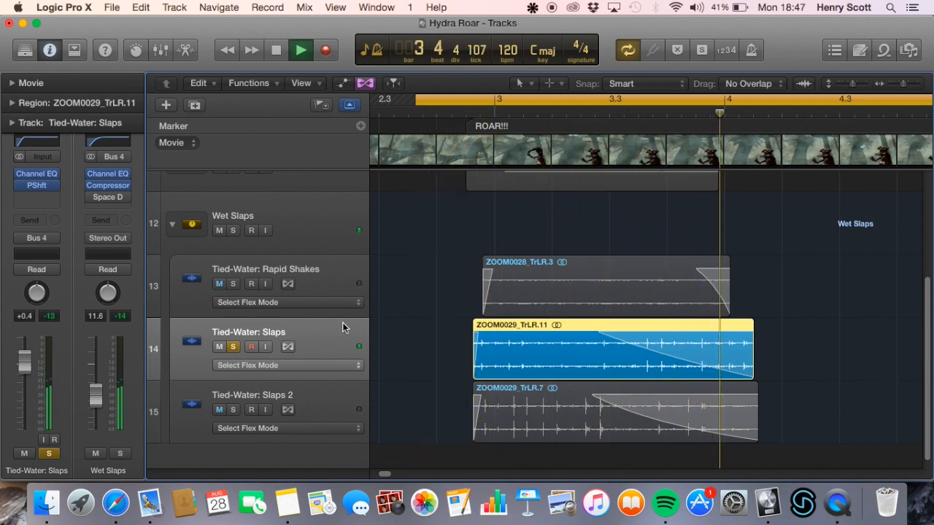
pyautogui.press('space')
pyautogui.click(19, 174)
pyautogui.click(20, 188)
pyautogui.press('space')
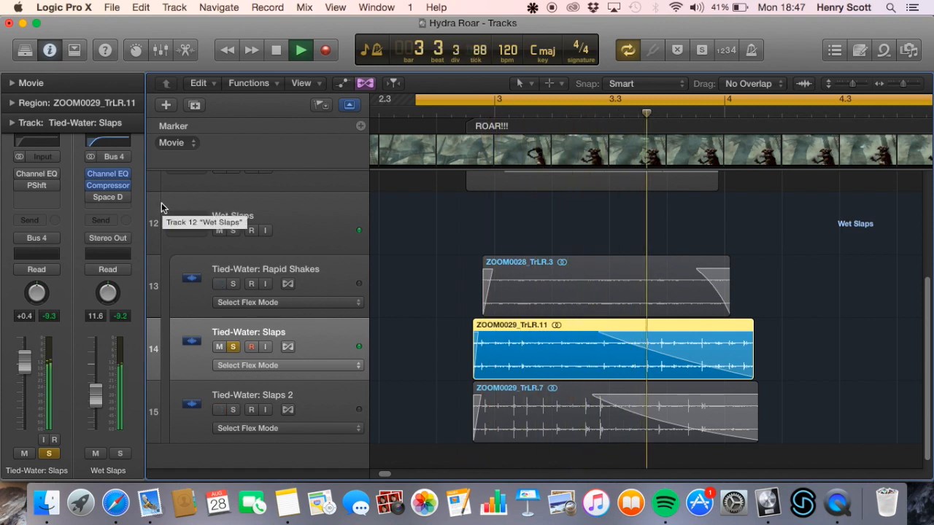
# Stop playback and re-enable the Channel EQ and Pitch Shifter on Tied-Water: Slaps
pyautogui.press('space')
pyautogui.click(19, 174)
pyautogui.click(20, 185)
# Solo Tied-Water: Slaps 2 instead of Tied-Water: Slaps and remove its bypassed Space Designer
pyautogui.click(309, 396)
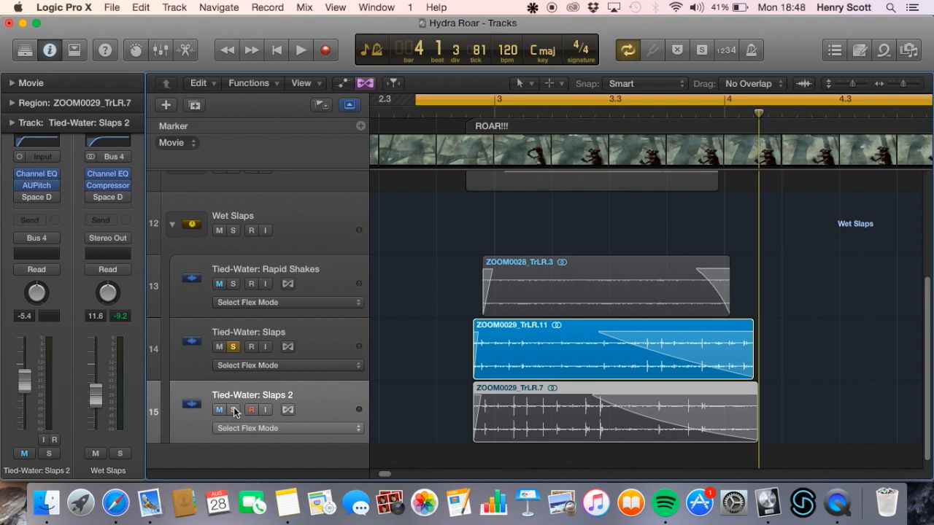
pyautogui.click(233, 409)
pyautogui.click(232, 346)
pyautogui.click(54, 199)
pyautogui.click(41, 174)
pyautogui.click(51, 197)
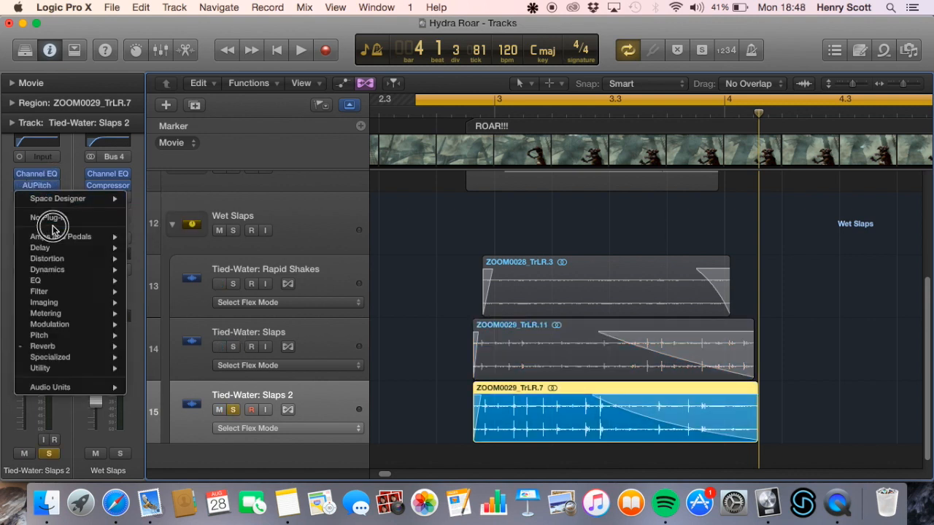
pyautogui.click(57, 219)
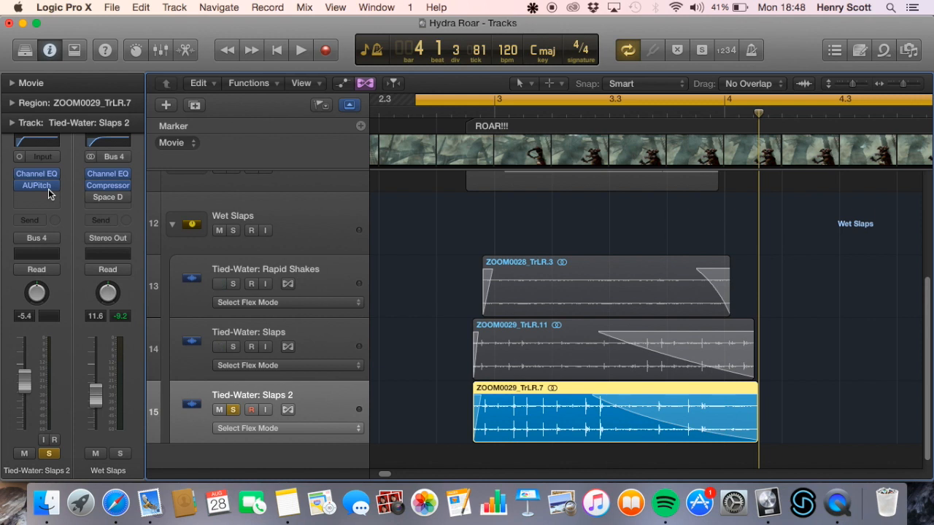
# Compare the AUPitch settings on Tied-Water: Slaps 2 with the Pitch Shifter settings on Tied-Water: Slaps
pyautogui.click(48, 189)
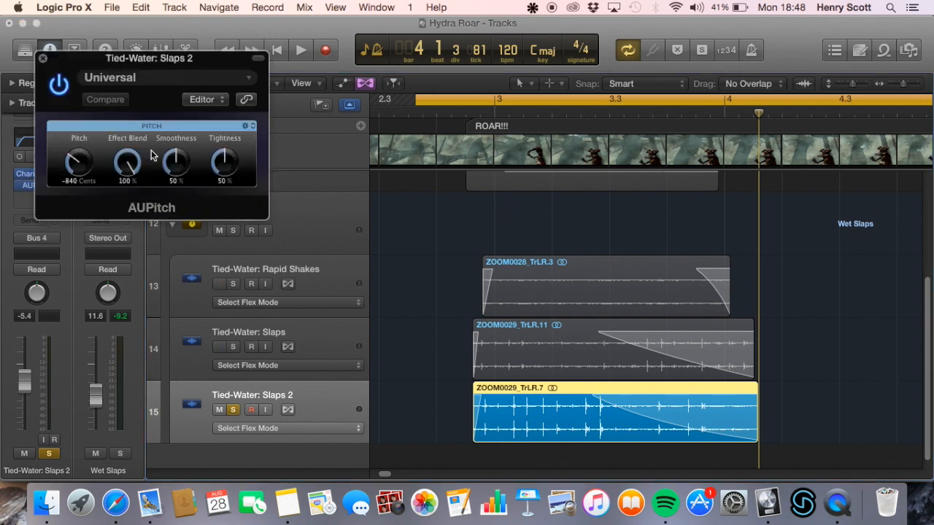
pyautogui.click(41, 57)
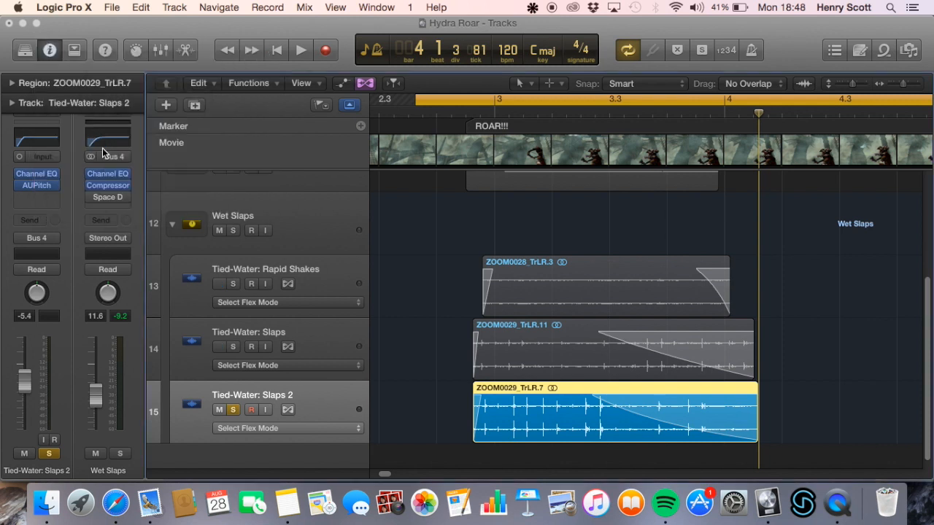
pyautogui.click(288, 325)
pyautogui.click(39, 187)
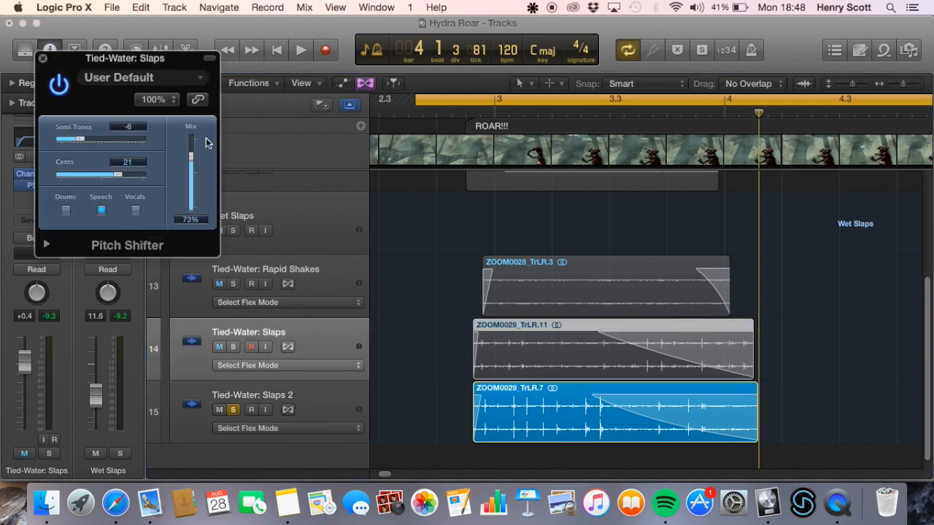
pyautogui.click(42, 58)
pyautogui.click(299, 398)
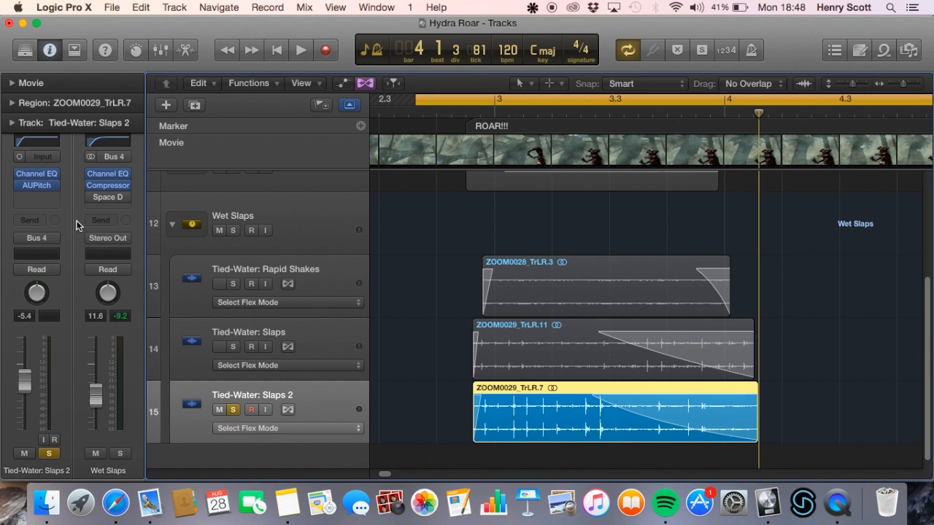
pyautogui.click(42, 187)
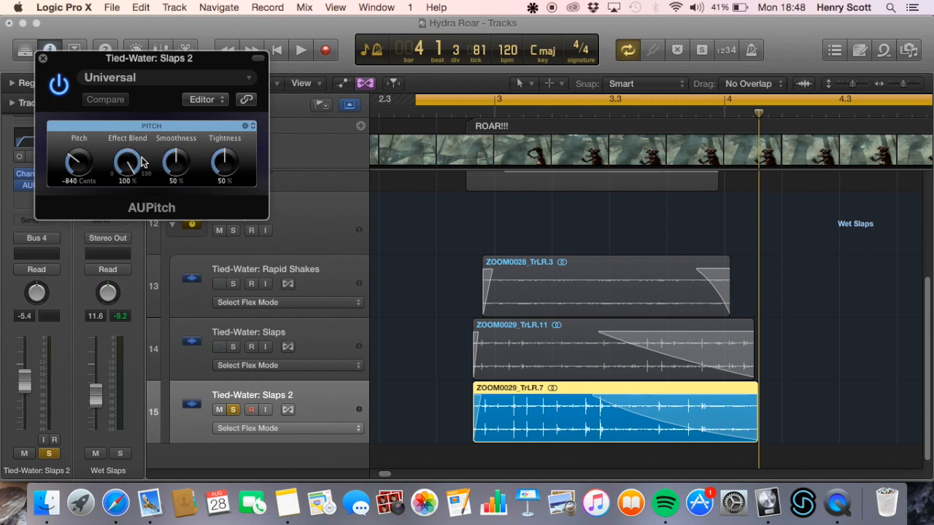
pyautogui.click(43, 59)
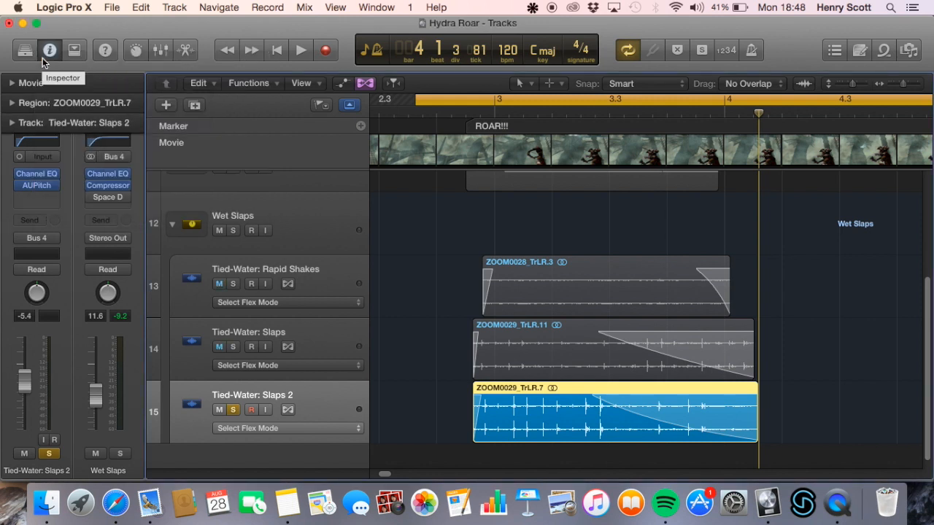
# Play Tied-Water: Slaps 2 with its Channel EQ and AUPitch bypassed, and again with both enabled
pyautogui.moveTo(20, 176); pyautogui.dragTo(17, 185)
pyautogui.press('space')
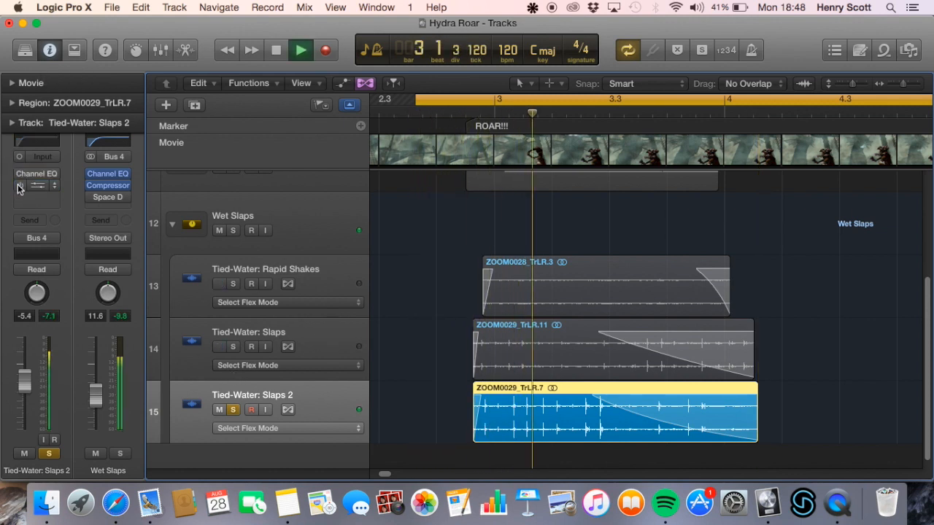
pyautogui.press('space')
pyautogui.moveTo(20, 175); pyautogui.dragTo(21, 190)
pyautogui.press('space')
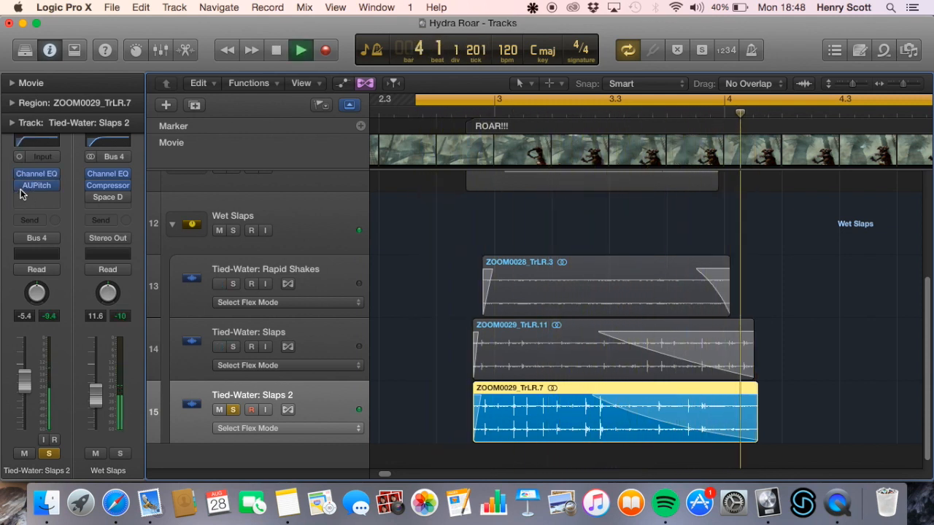
pyautogui.press('space')
# Play the Wet Slaps stack soloed in place of Tied-Water: Slaps 2, remove its bypassed Space Designer, and clear the solo
pyautogui.click(248, 228)
pyautogui.click(233, 410)
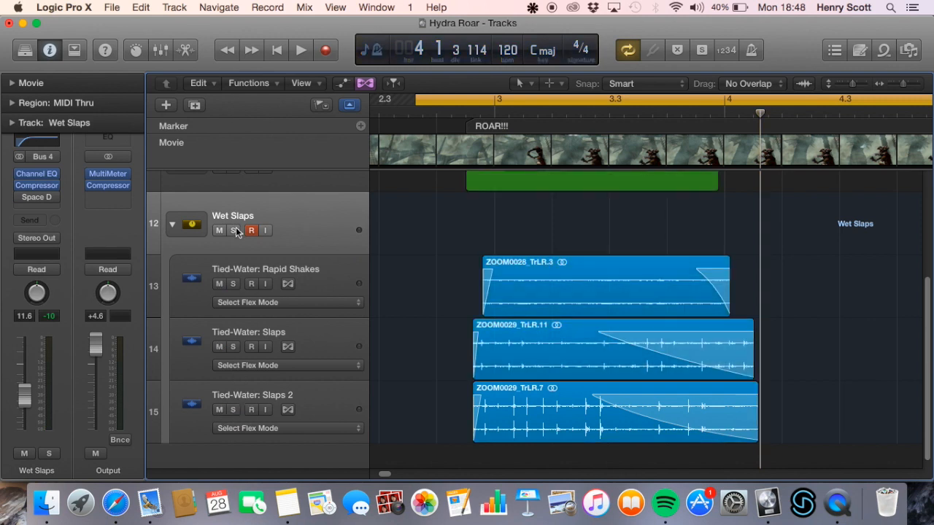
pyautogui.click(233, 230)
pyautogui.press('space')
pyautogui.click(36, 197)
pyautogui.click(40, 216)
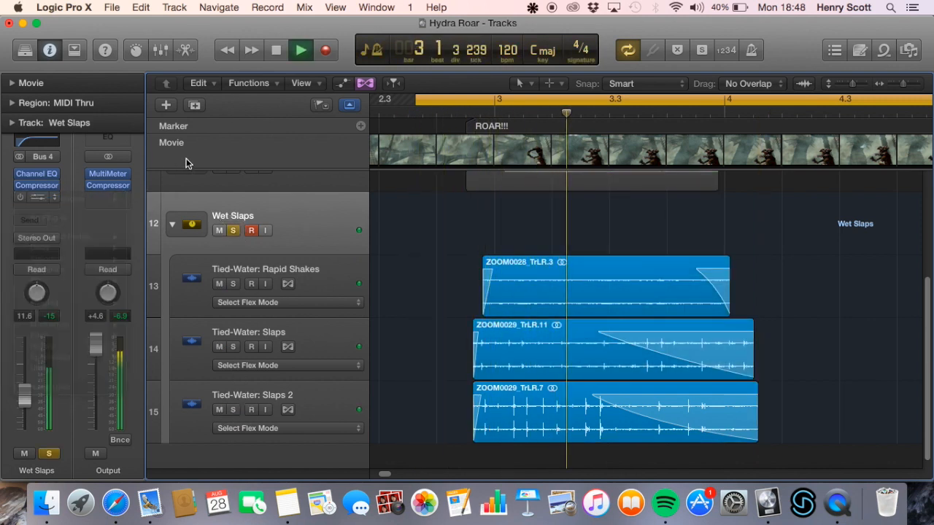
pyautogui.press('space')
pyautogui.click(233, 231)
# Collapse the Wet Slaps stack and play all four stacks together
pyautogui.click(173, 224)
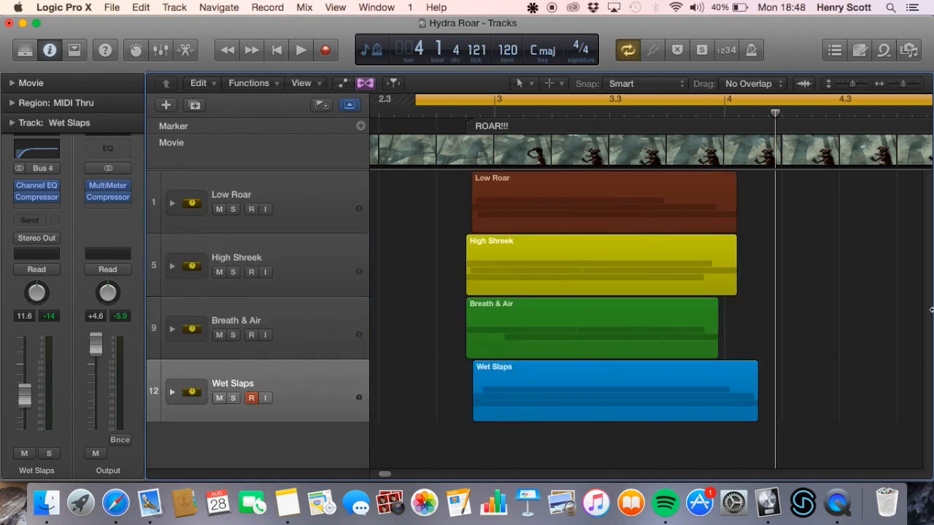
pyautogui.press('space')
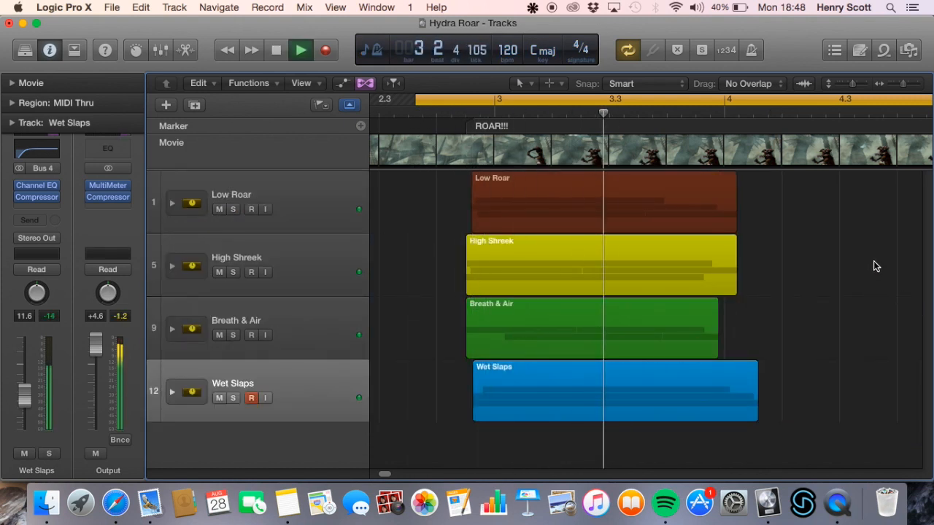
pyautogui.press('space')
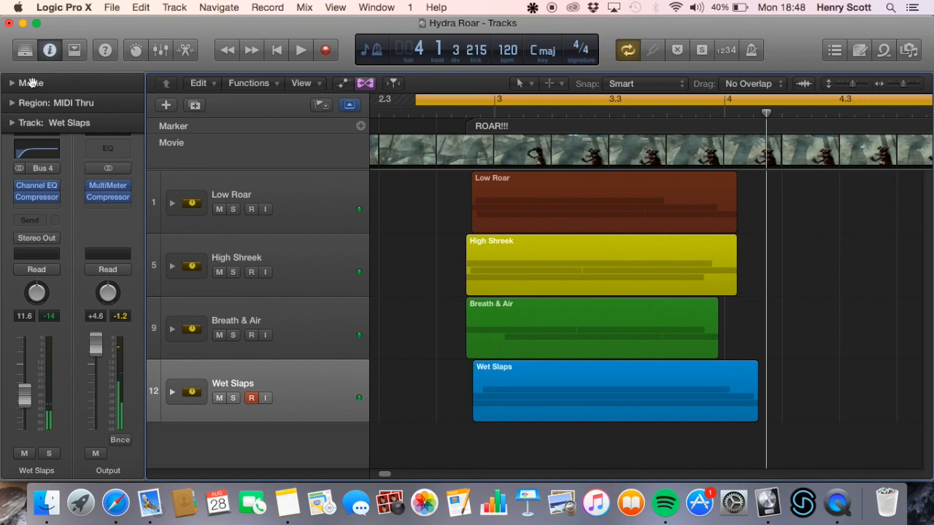
# Open the Hydra Roar movie in its own window and enlarge it to cover most of the screen
pyautogui.click(13, 82)
pyautogui.doubleClick(51, 130)
pyautogui.moveTo(807, 209); pyautogui.dragTo(232, 155)
pyautogui.moveTo(533, 266); pyautogui.dragTo(914, 480)
pyautogui.moveTo(685, 300); pyautogui.dragTo(648, 299)
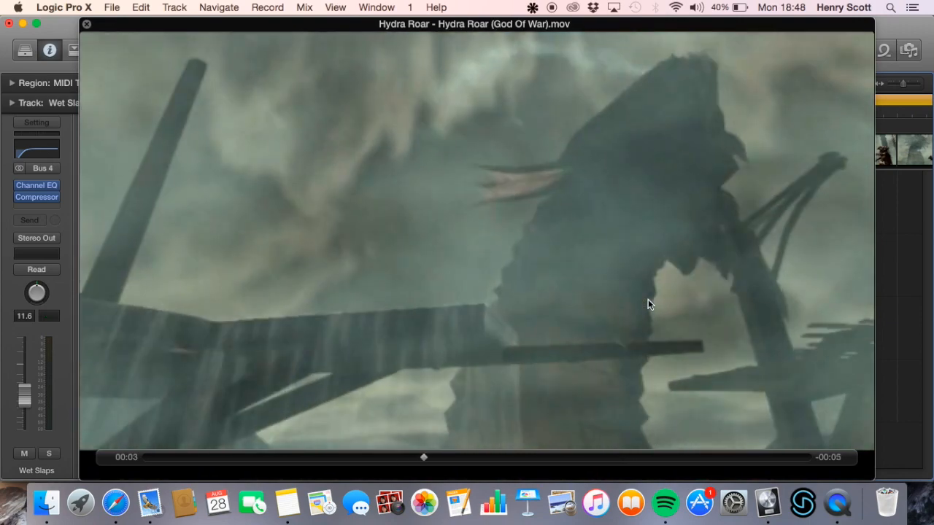